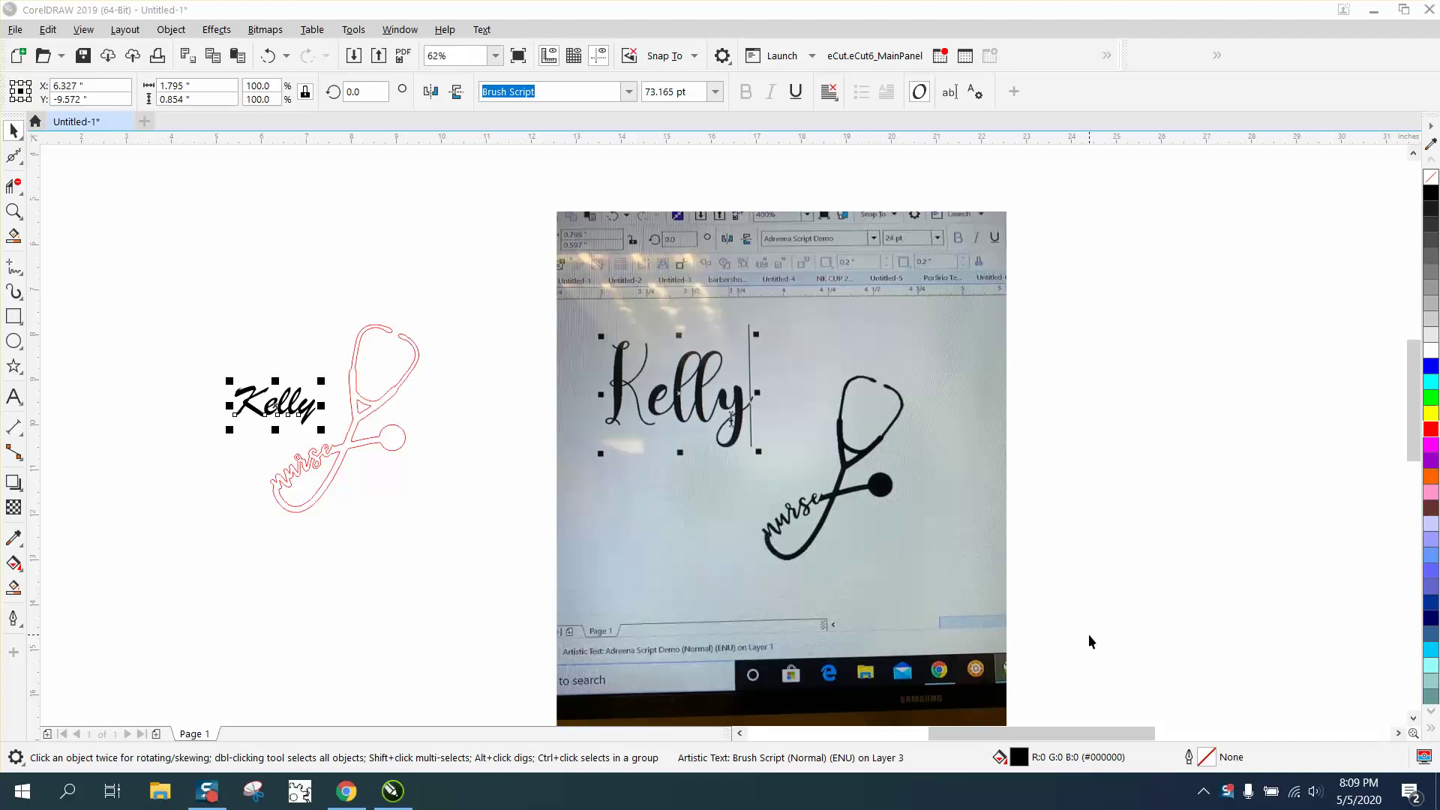
# Step: Move the reference photo further right and zoom in around Kelly and the stethoscope outline
pyautogui.moveTo(858, 432); pyautogui.dragTo(771, 397)
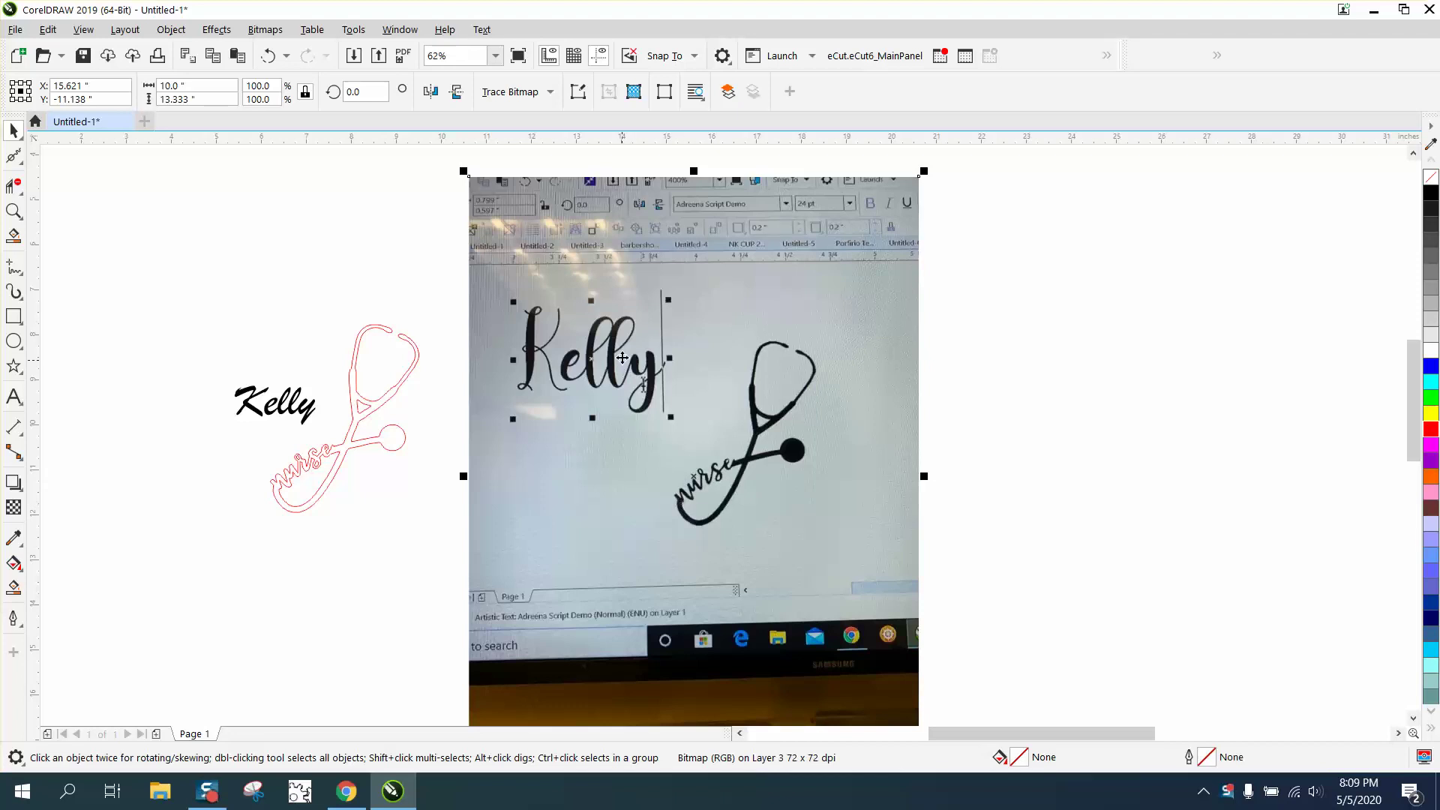
pyautogui.moveTo(623, 357); pyautogui.dragTo(792, 352)
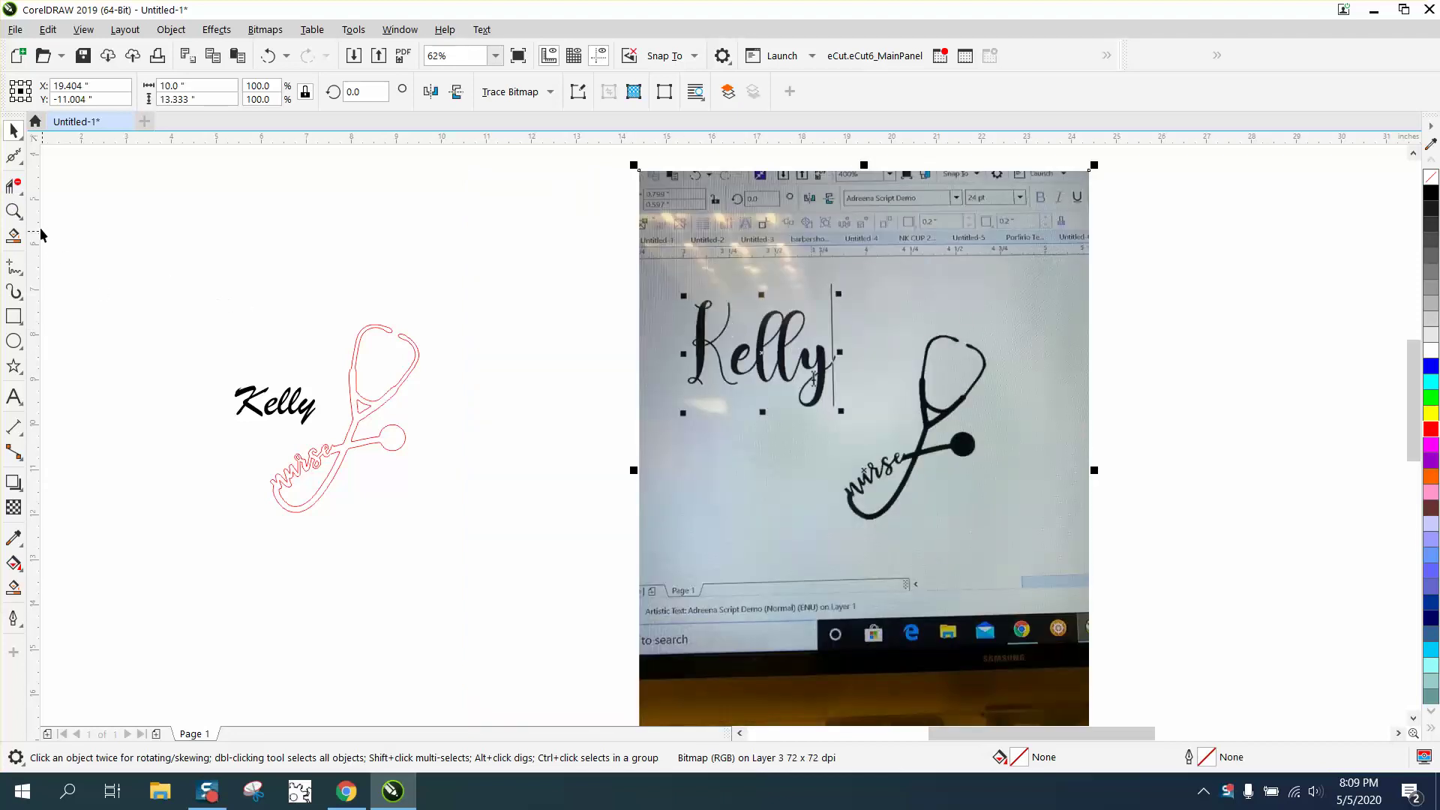
pyautogui.click(14, 211)
pyautogui.moveTo(167, 255); pyautogui.dragTo(629, 554)
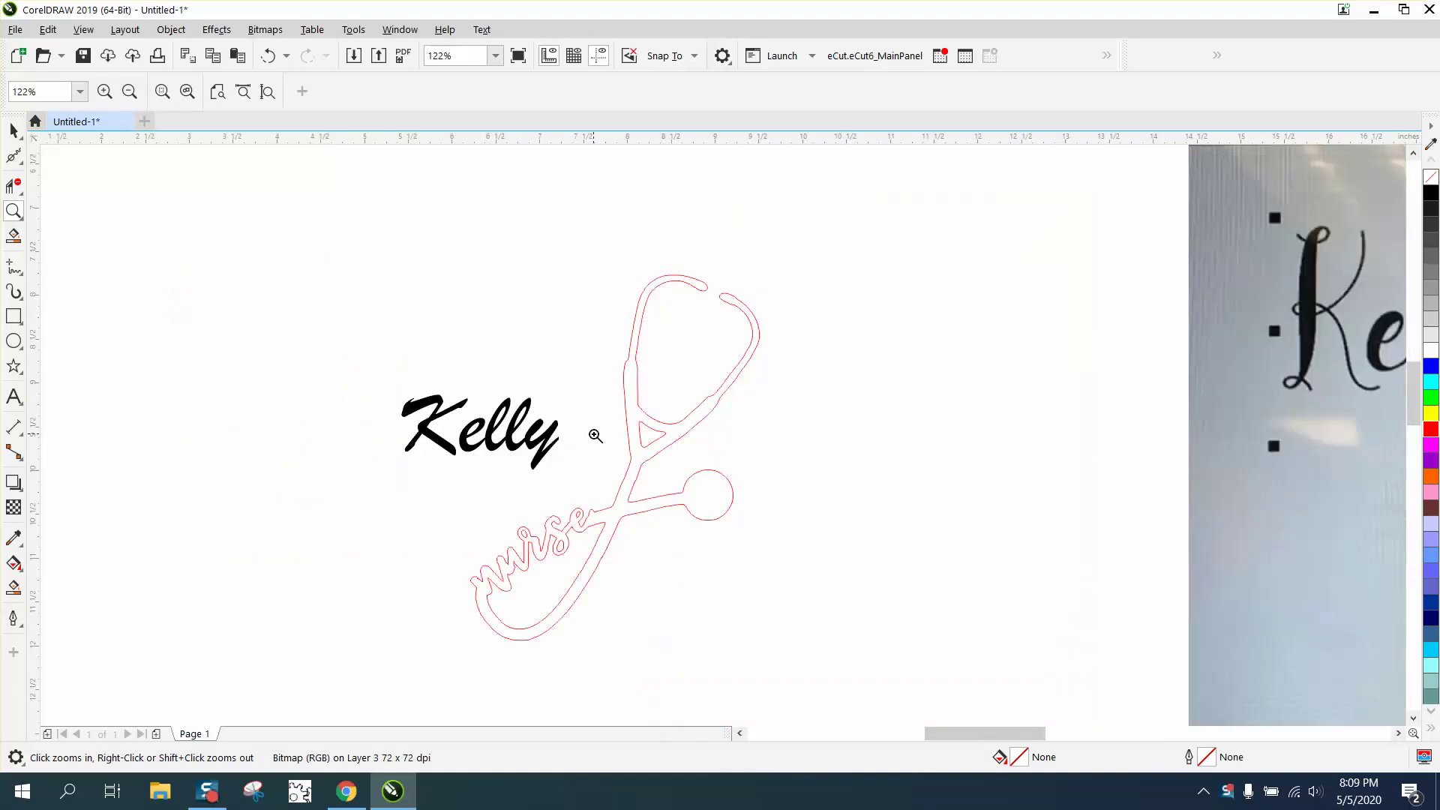
pyautogui.click(14, 130)
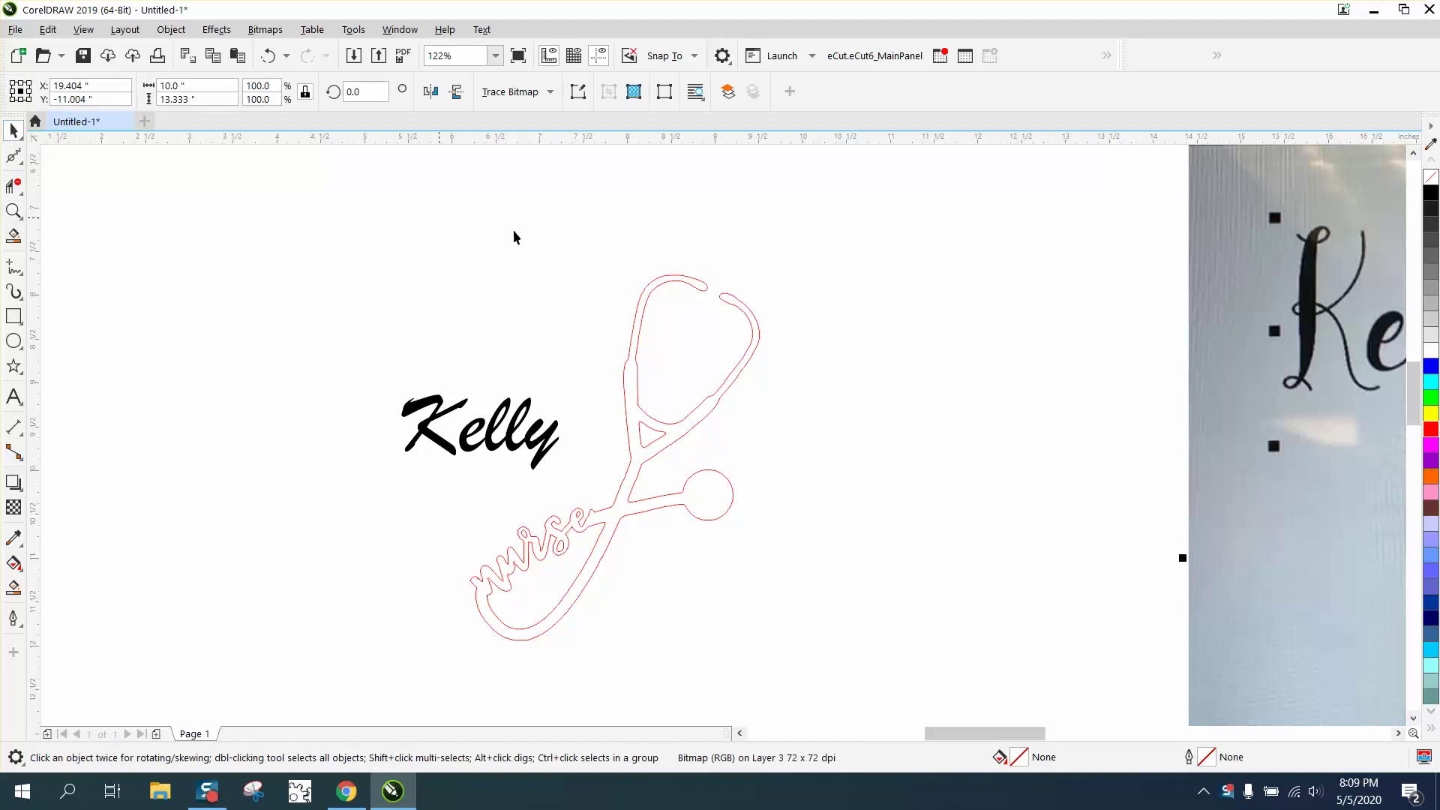
# Step: Zoom in on Kelly, remove its black fill and give it a red outline
pyautogui.click(743, 307)
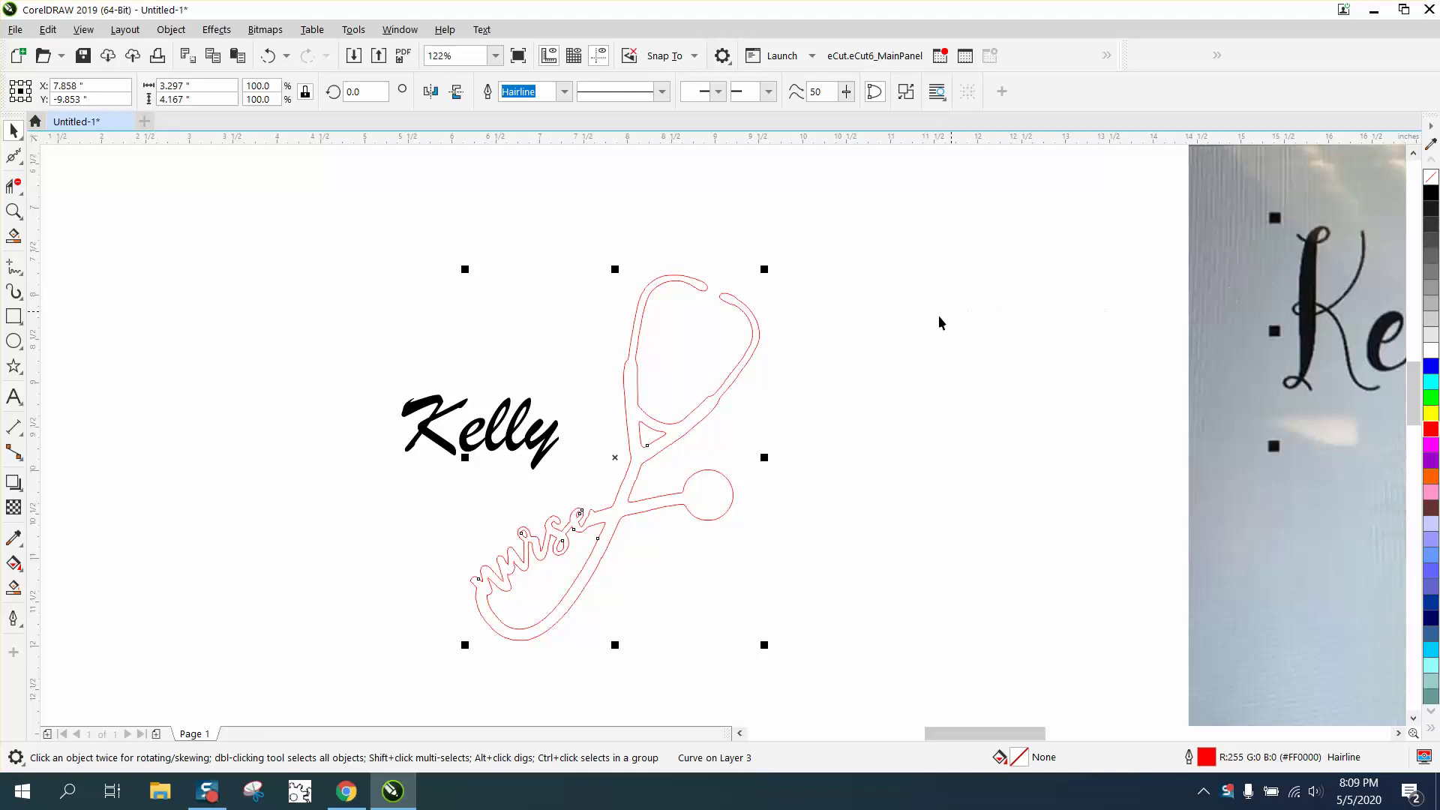
pyautogui.click(508, 435)
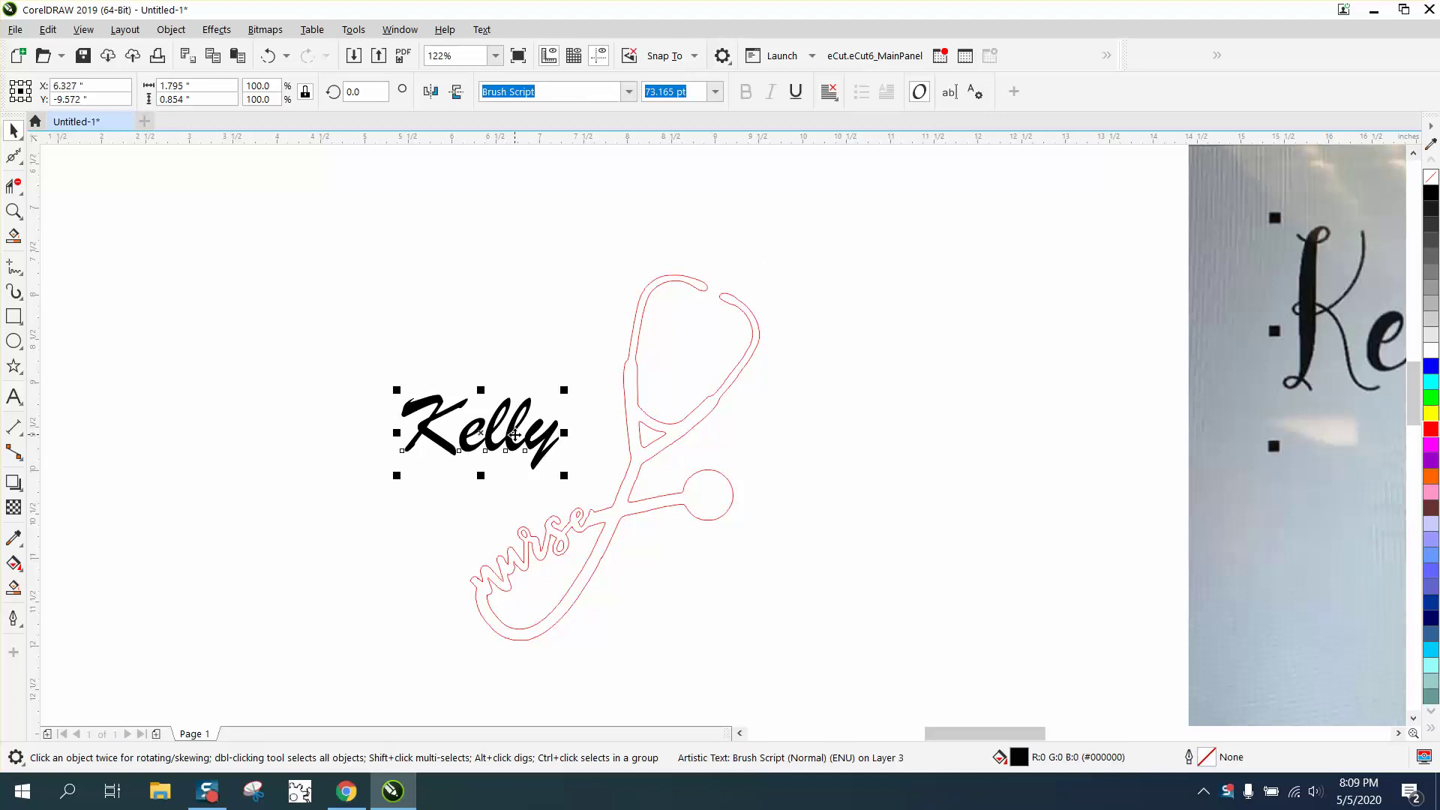
pyautogui.click(14, 211)
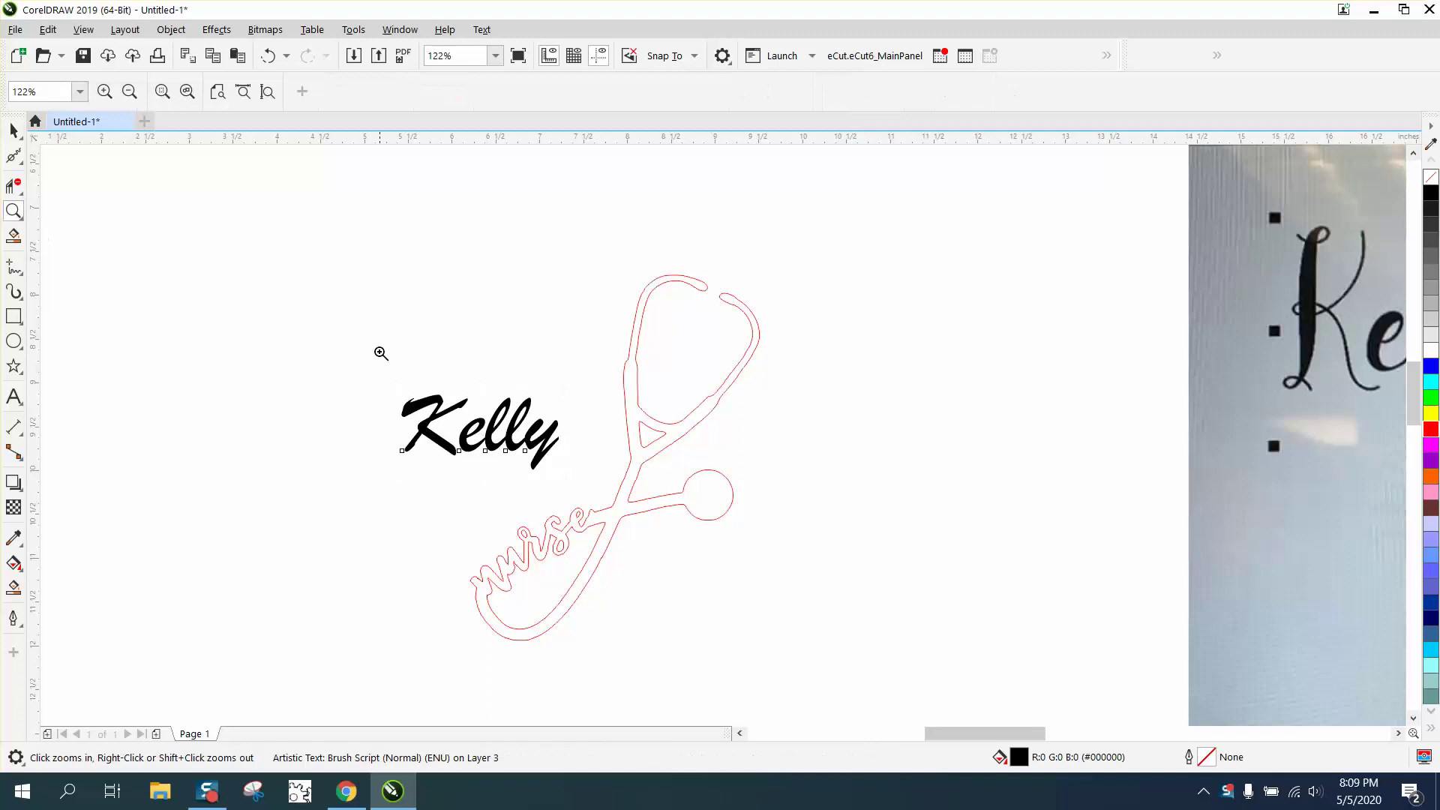
pyautogui.moveTo(366, 362); pyautogui.dragTo(605, 493)
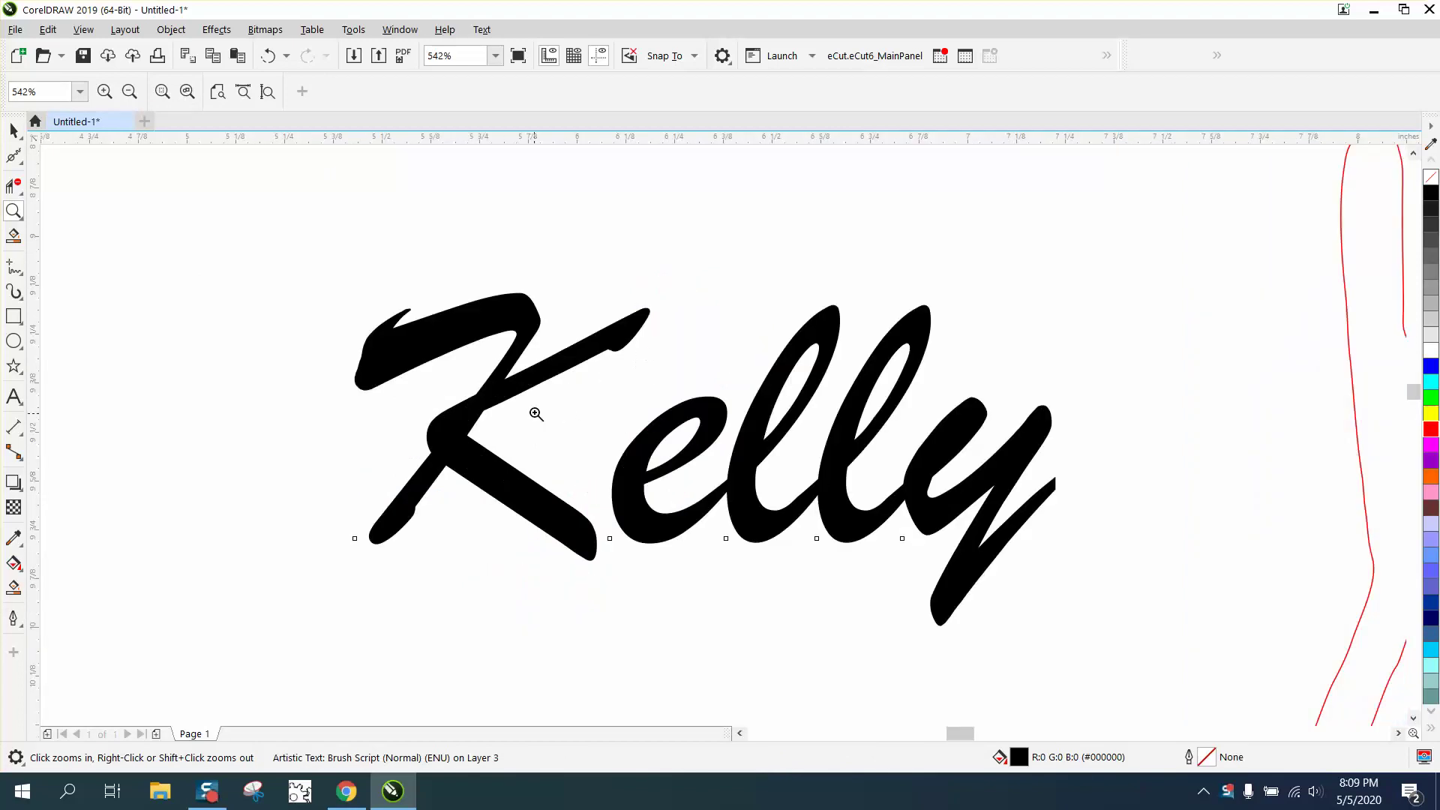
pyautogui.click(13, 133)
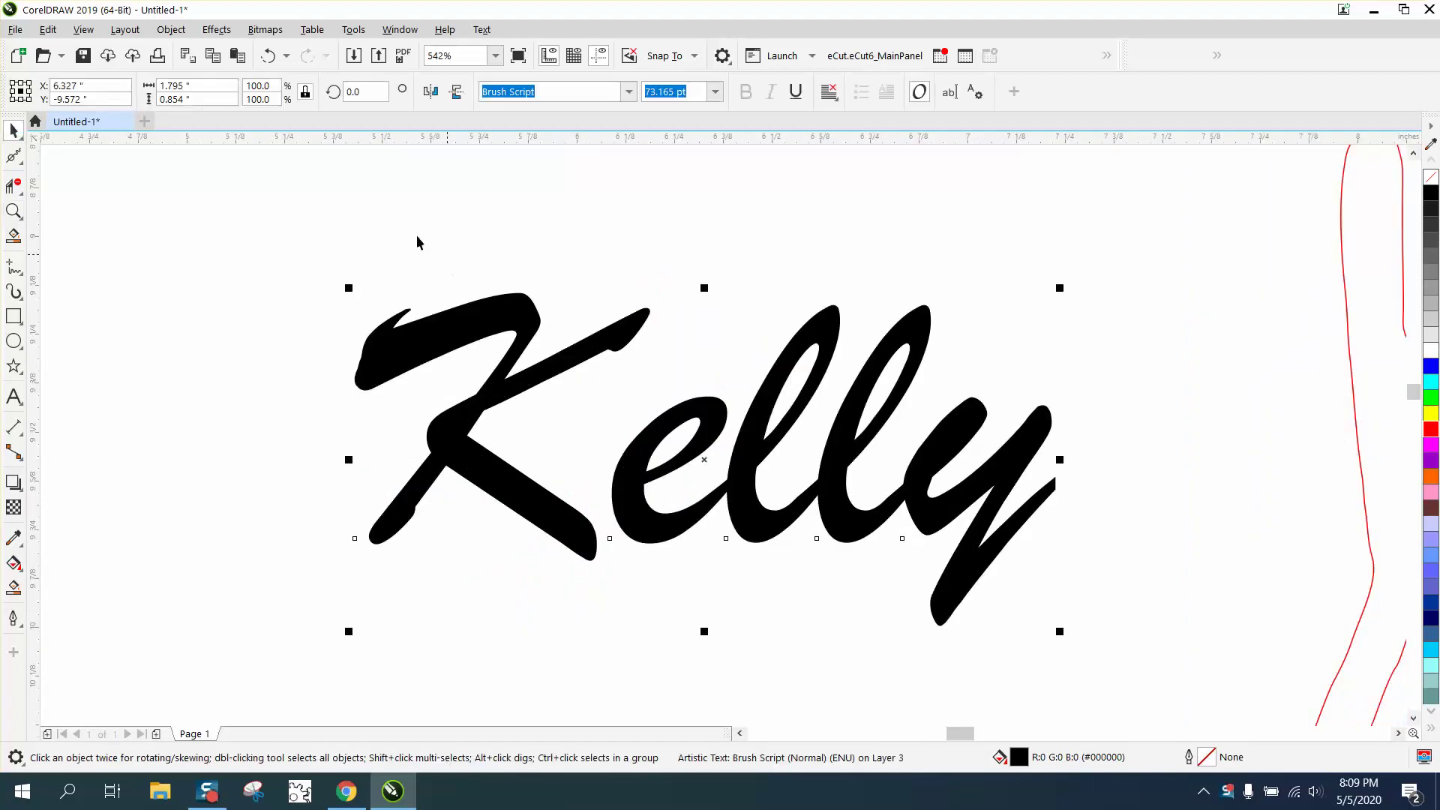
pyautogui.click(1430, 177)
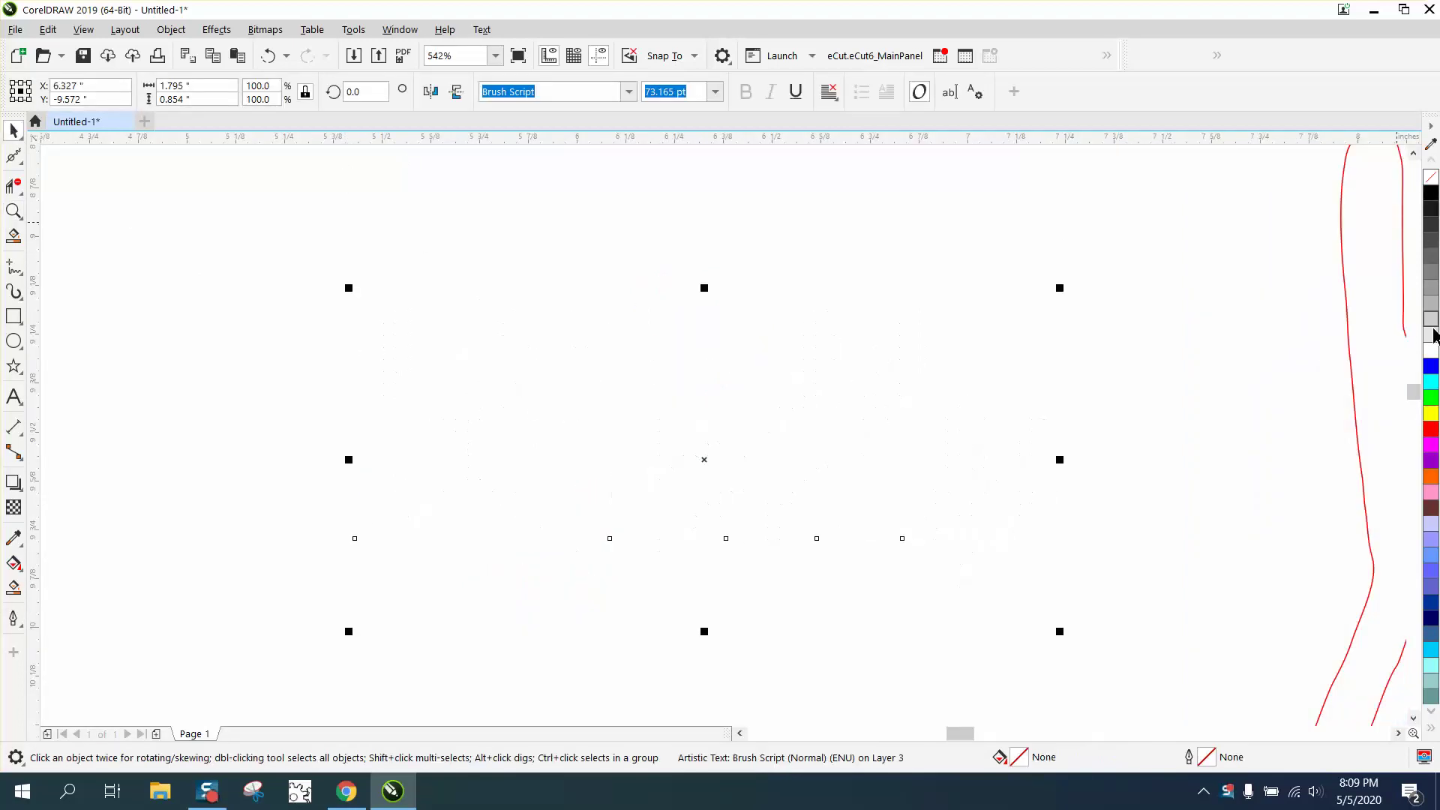
pyautogui.rightClick(1431, 428)
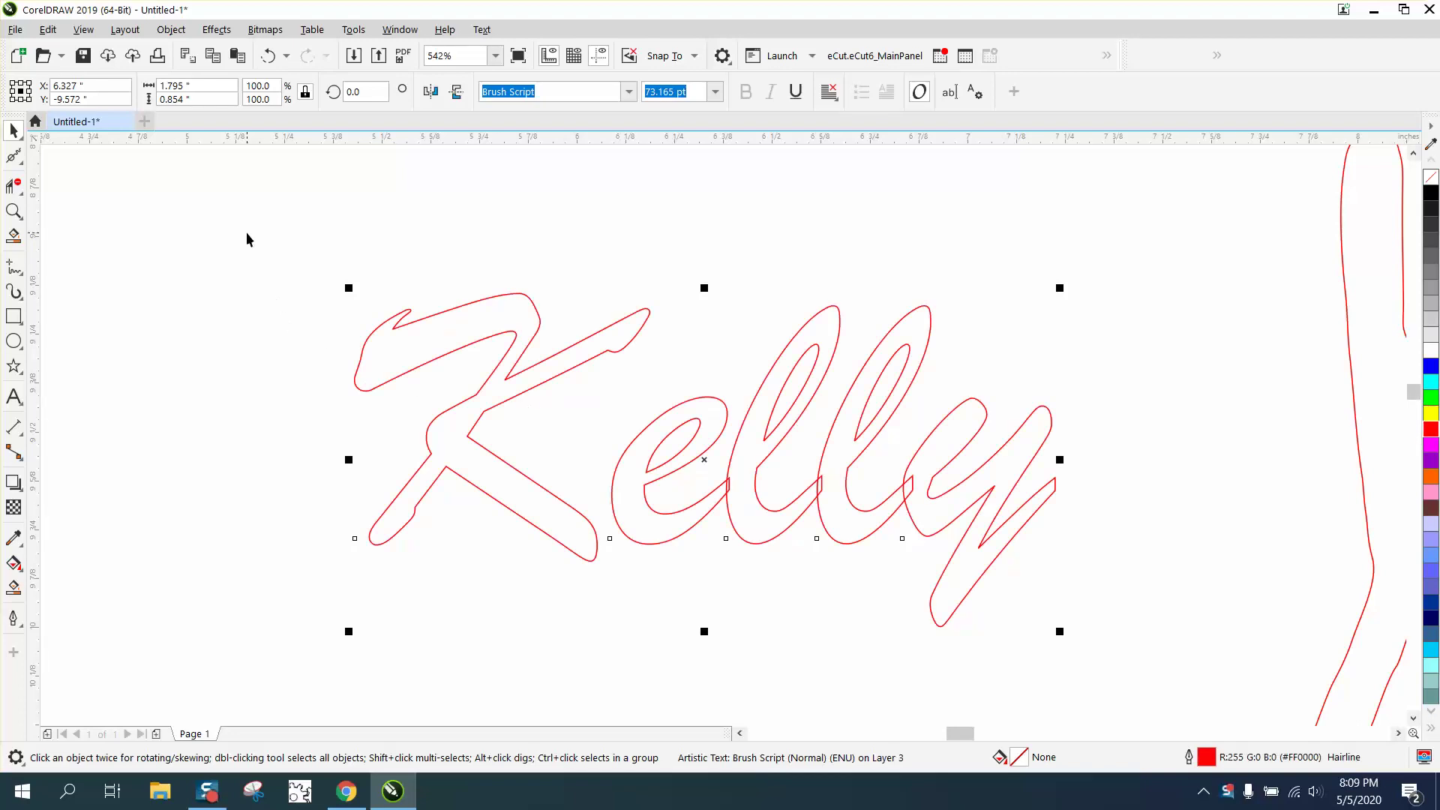
pyautogui.moveTo(250, 251); pyautogui.dragTo(1177, 669)
# Step: Break Kelly into separate letters and shift the K right until it overlaps the e
pyautogui.click(171, 30)
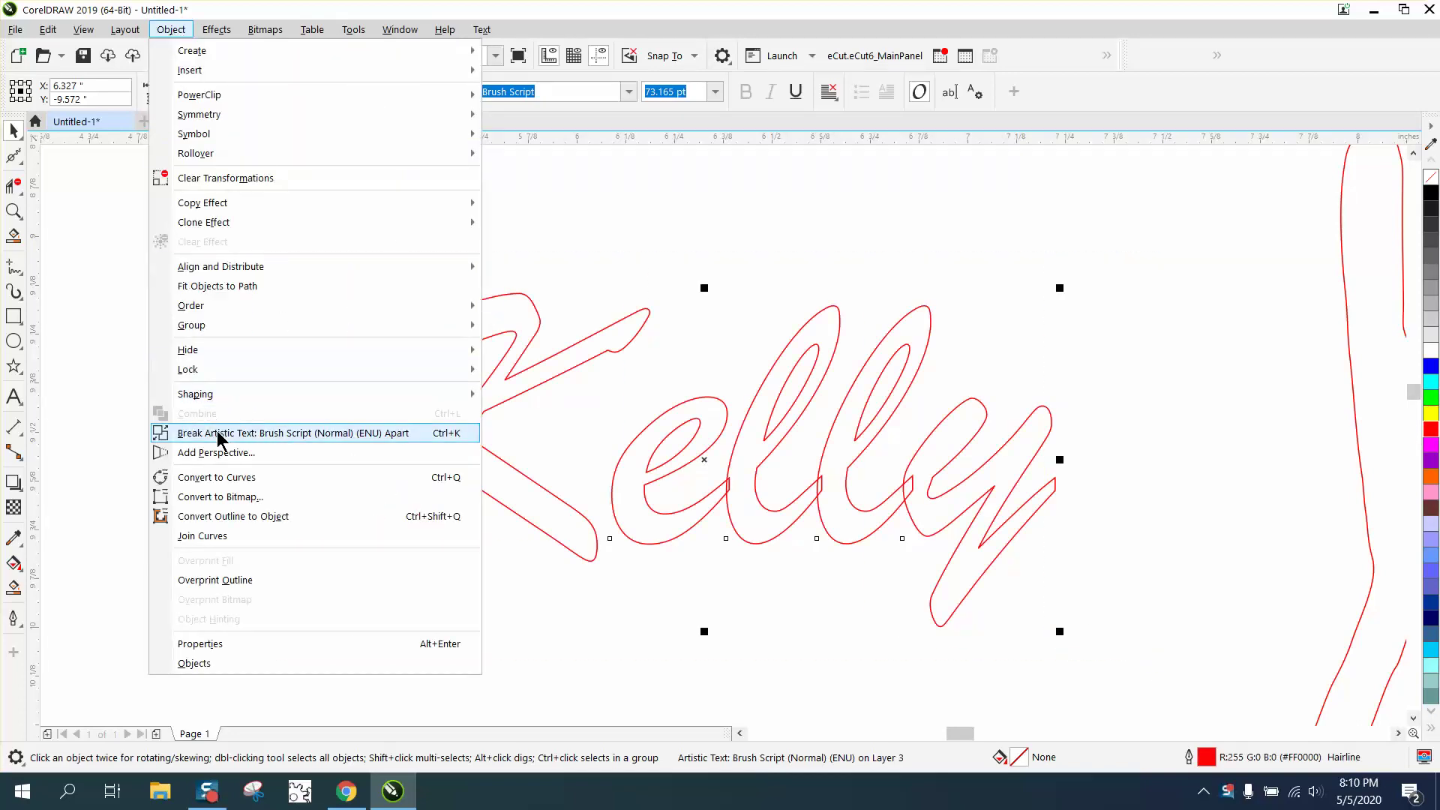
pyautogui.click(220, 438)
pyautogui.click(463, 389)
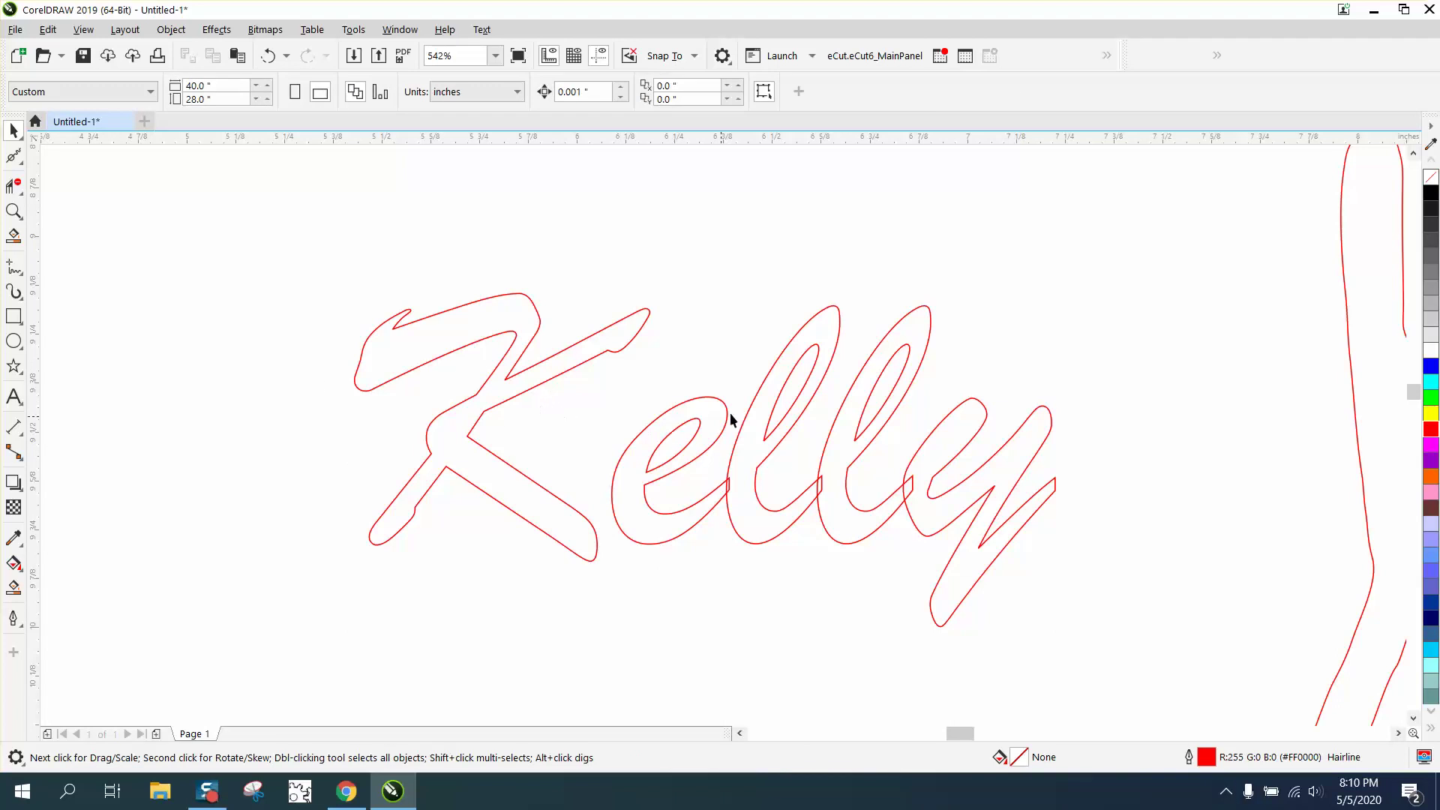
pyautogui.click(561, 372)
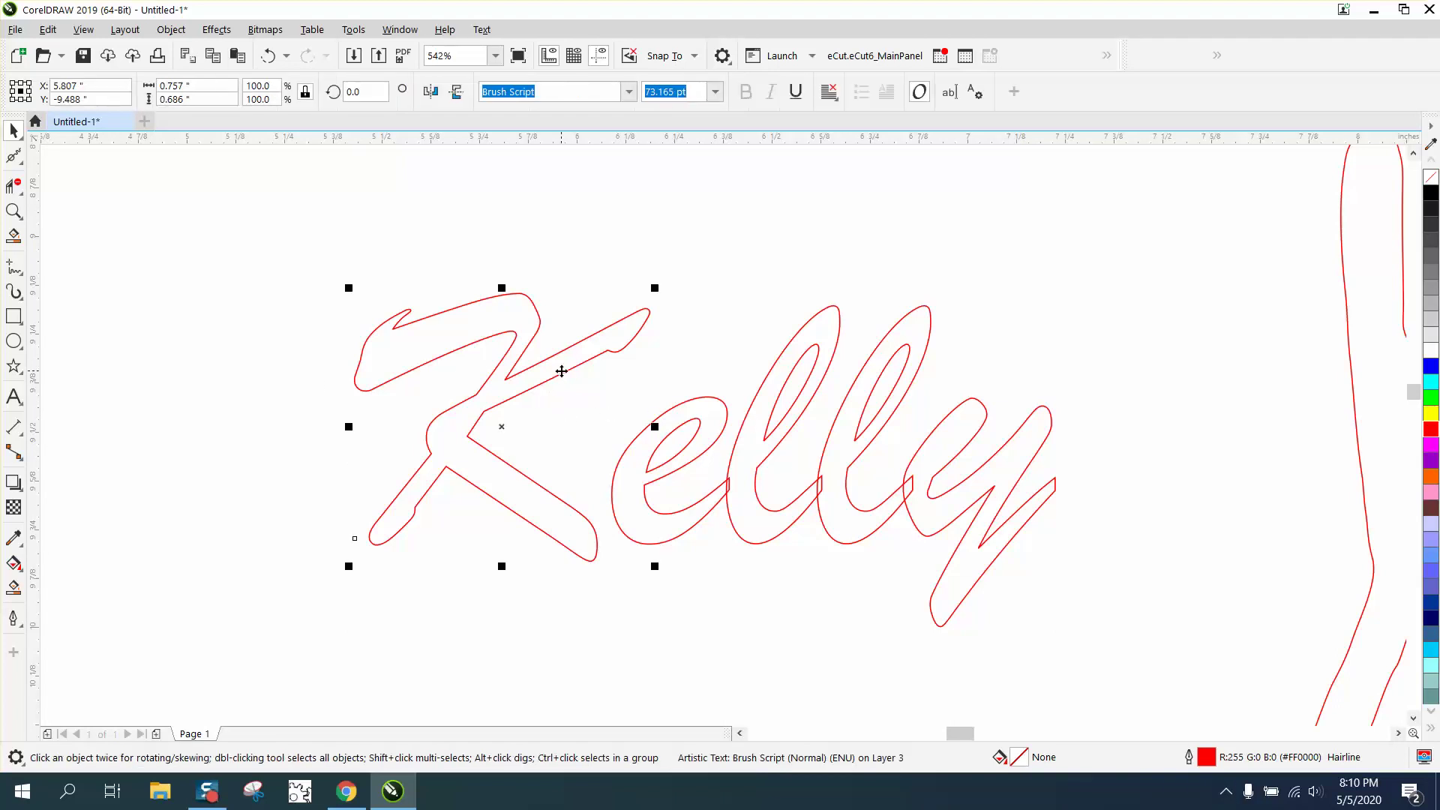
pyautogui.moveTo(561, 370); pyautogui.dragTo(564, 371)
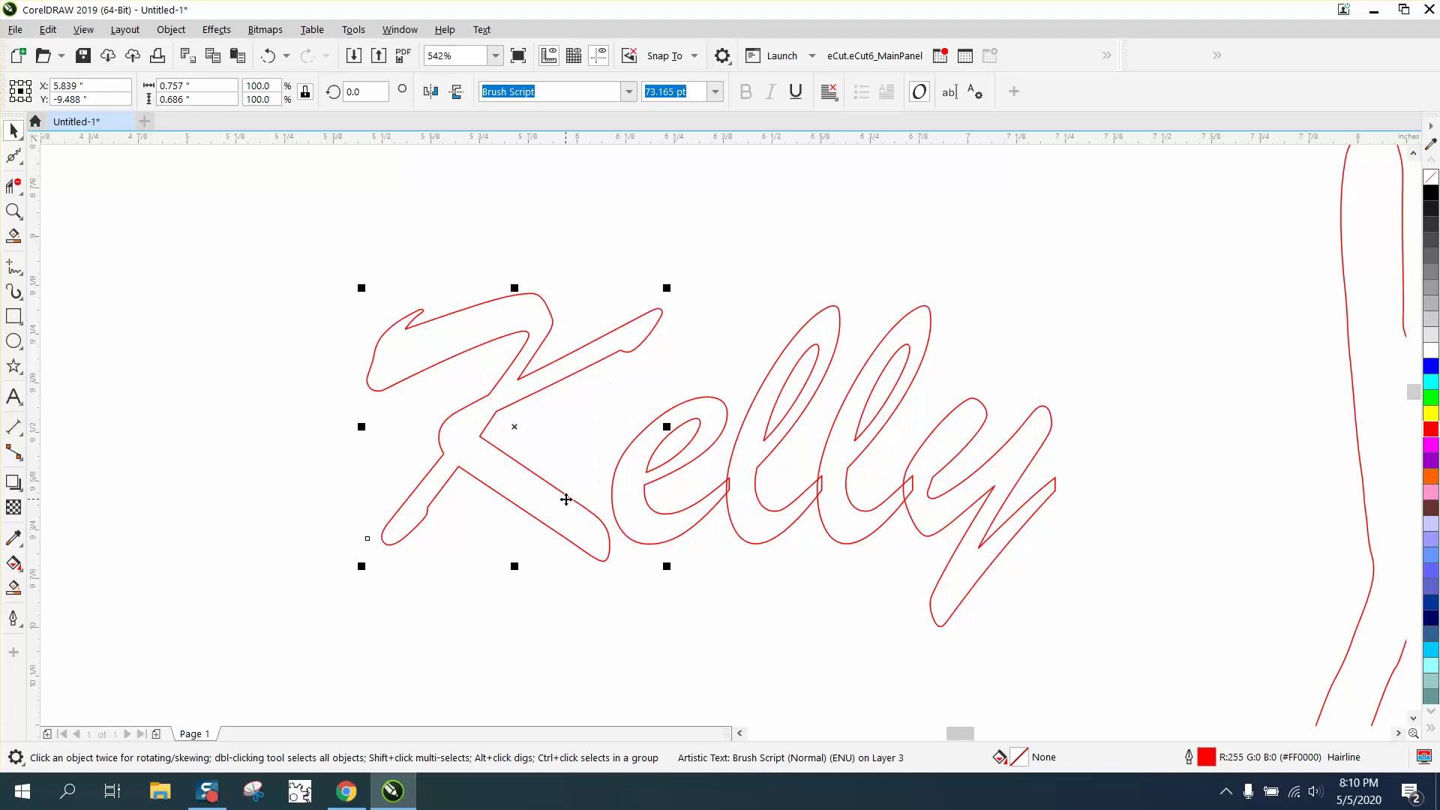
pyautogui.moveTo(566, 499); pyautogui.dragTo(589, 493)
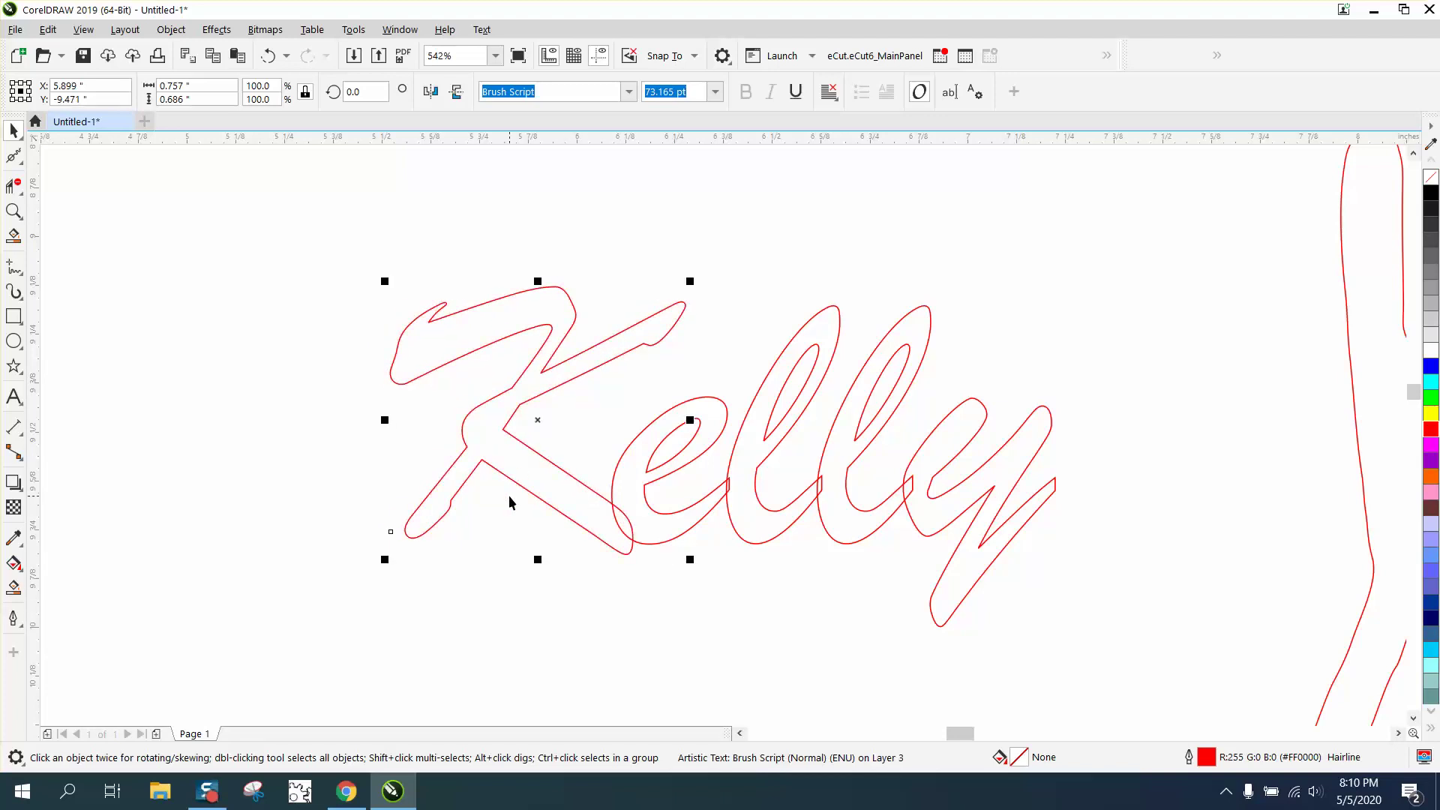
# Step: Convert all Kelly letters to curves and delete the e outline crossing the K stroke
pyautogui.click(15, 185)
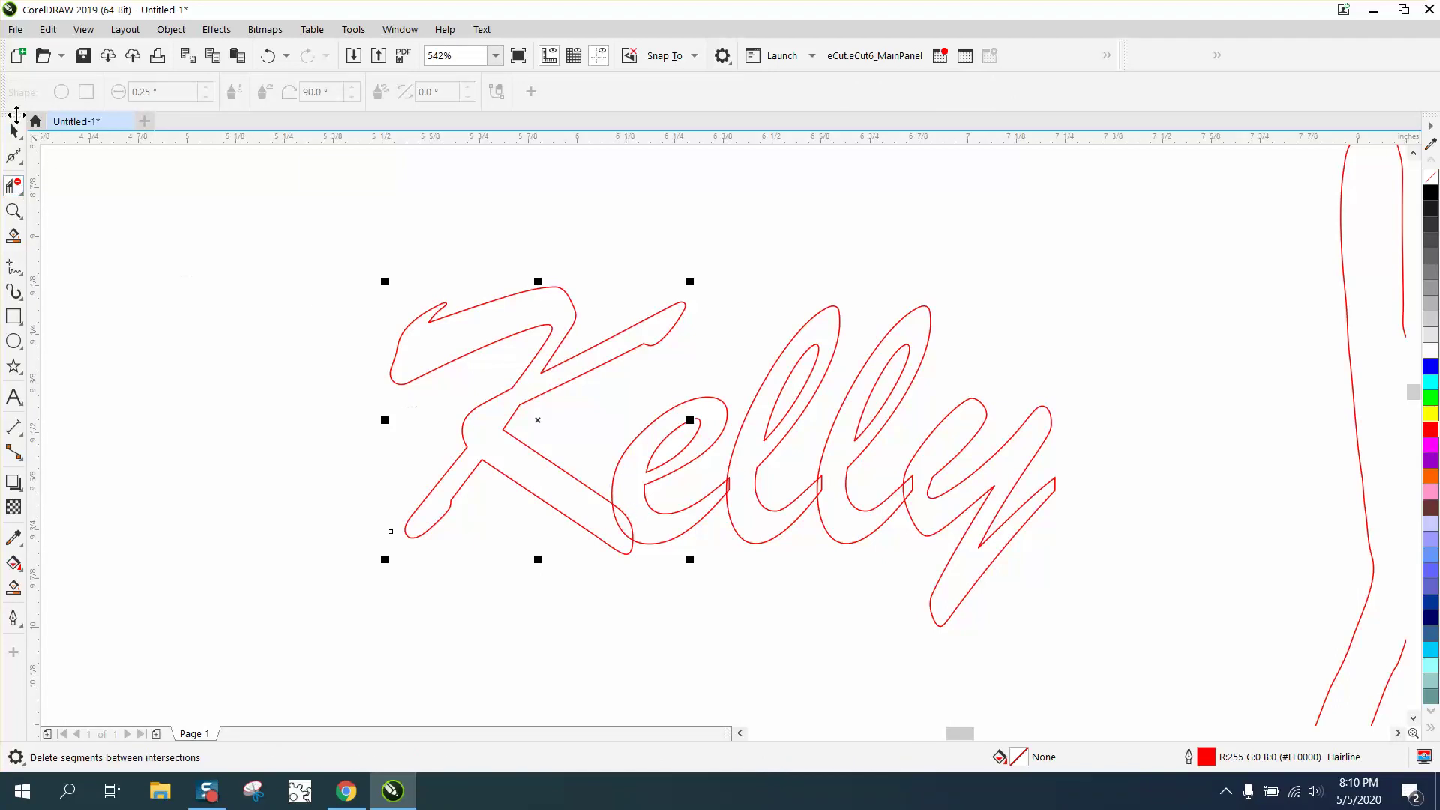
pyautogui.click(14, 130)
pyautogui.moveTo(313, 213); pyautogui.dragTo(1194, 667)
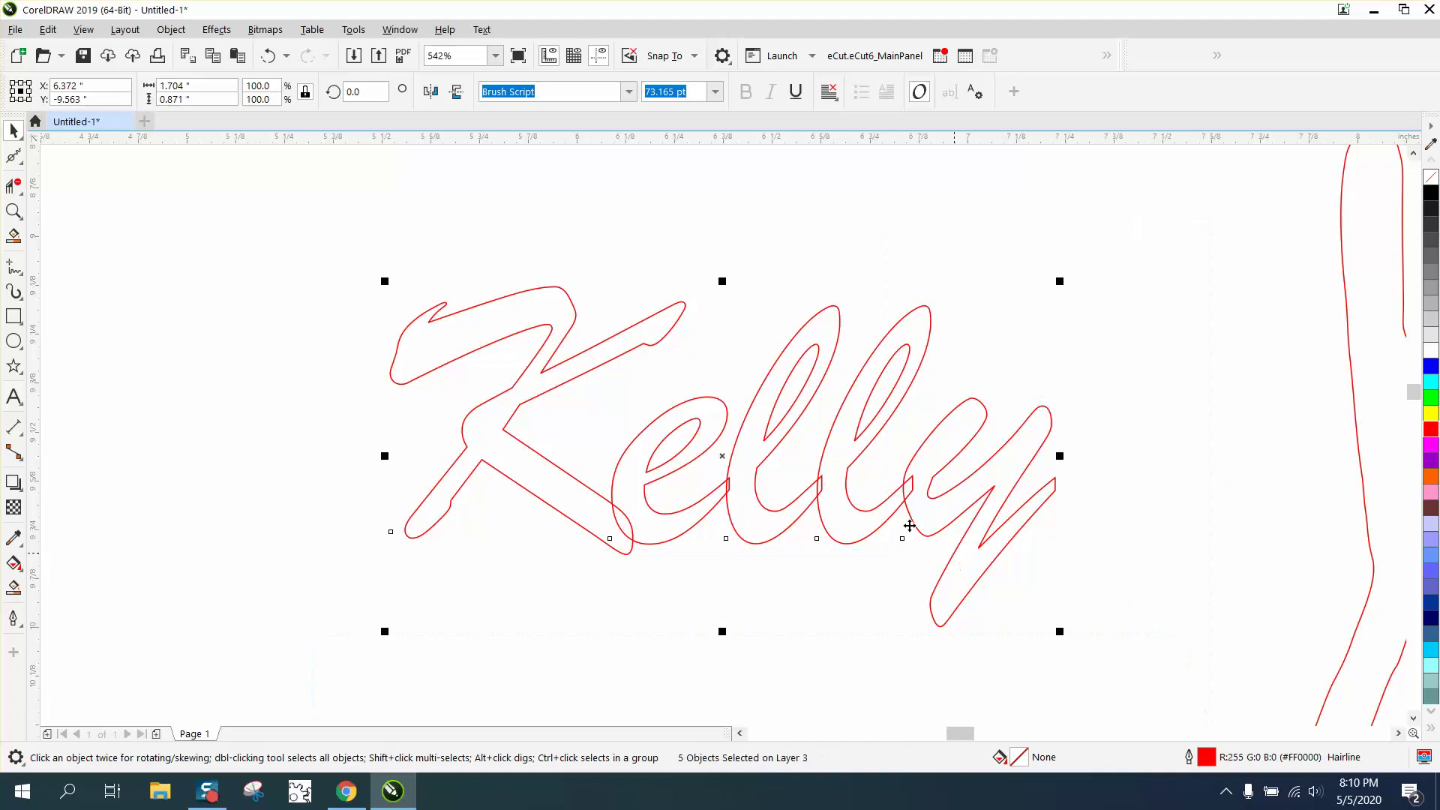
pyautogui.click(172, 30)
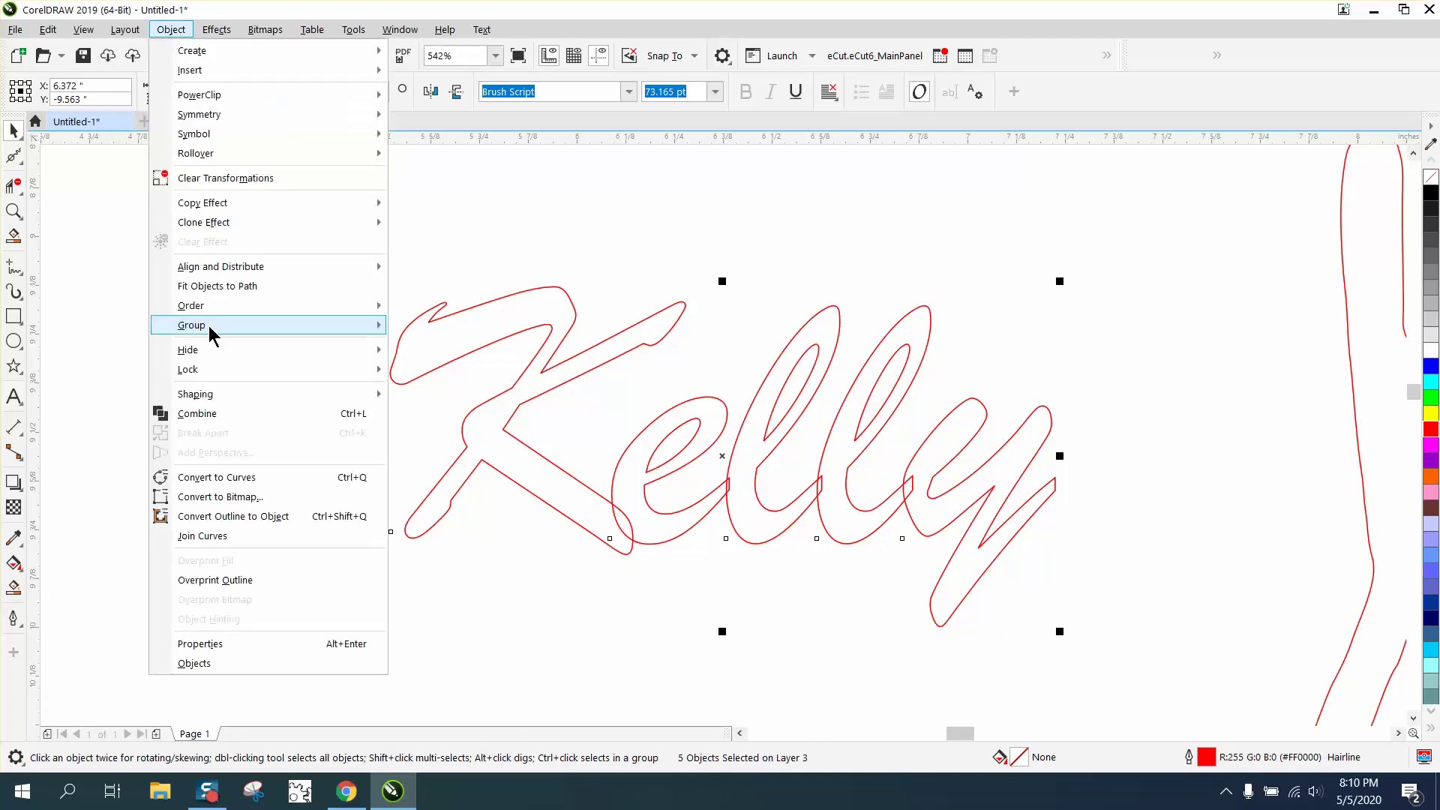
pyautogui.click(238, 477)
pyautogui.click(13, 185)
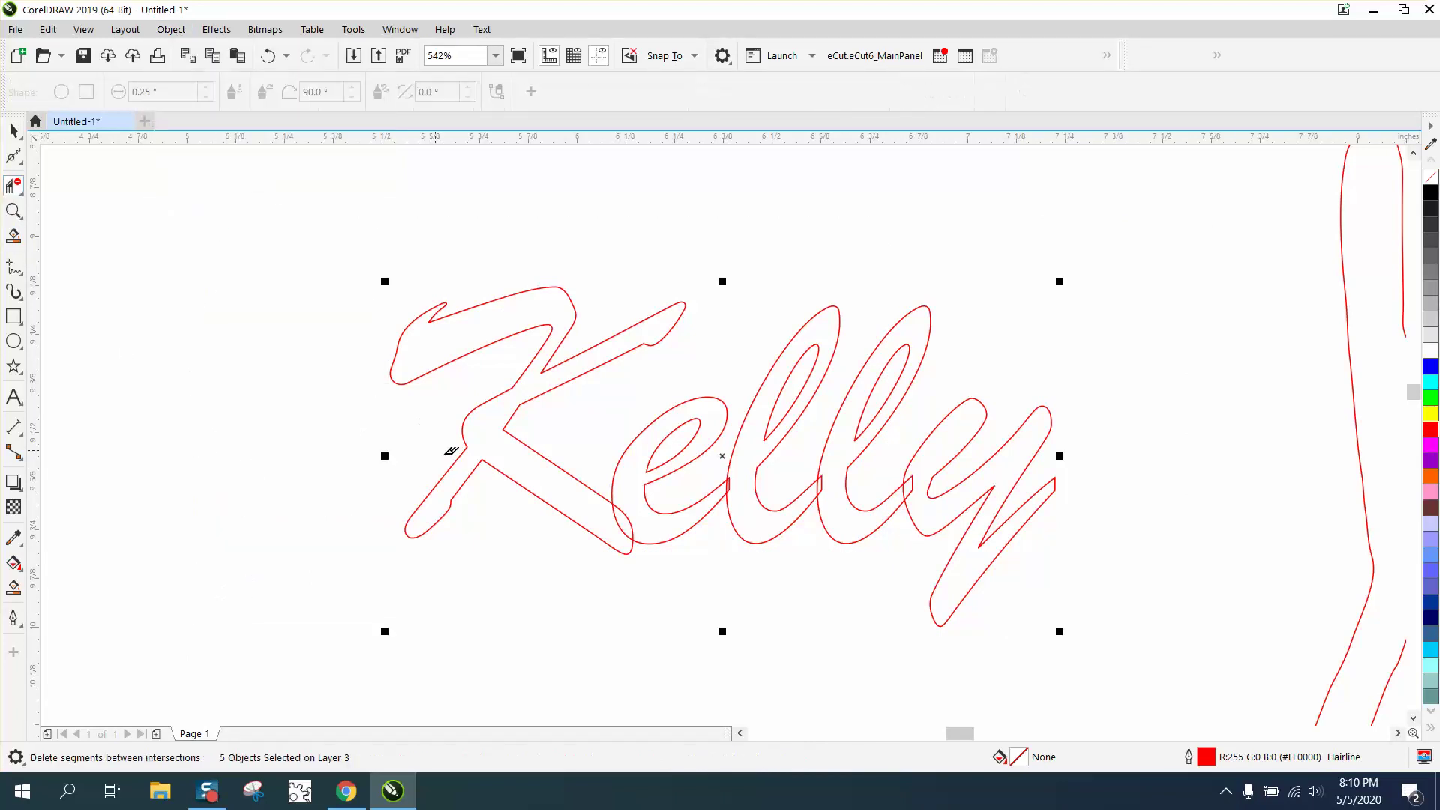
pyautogui.click(621, 516)
# Step: Delete the overlap where l meets y, then Smart Fill the joined Kelly outline solid black
pyautogui.click(905, 486)
pyautogui.click(14, 131)
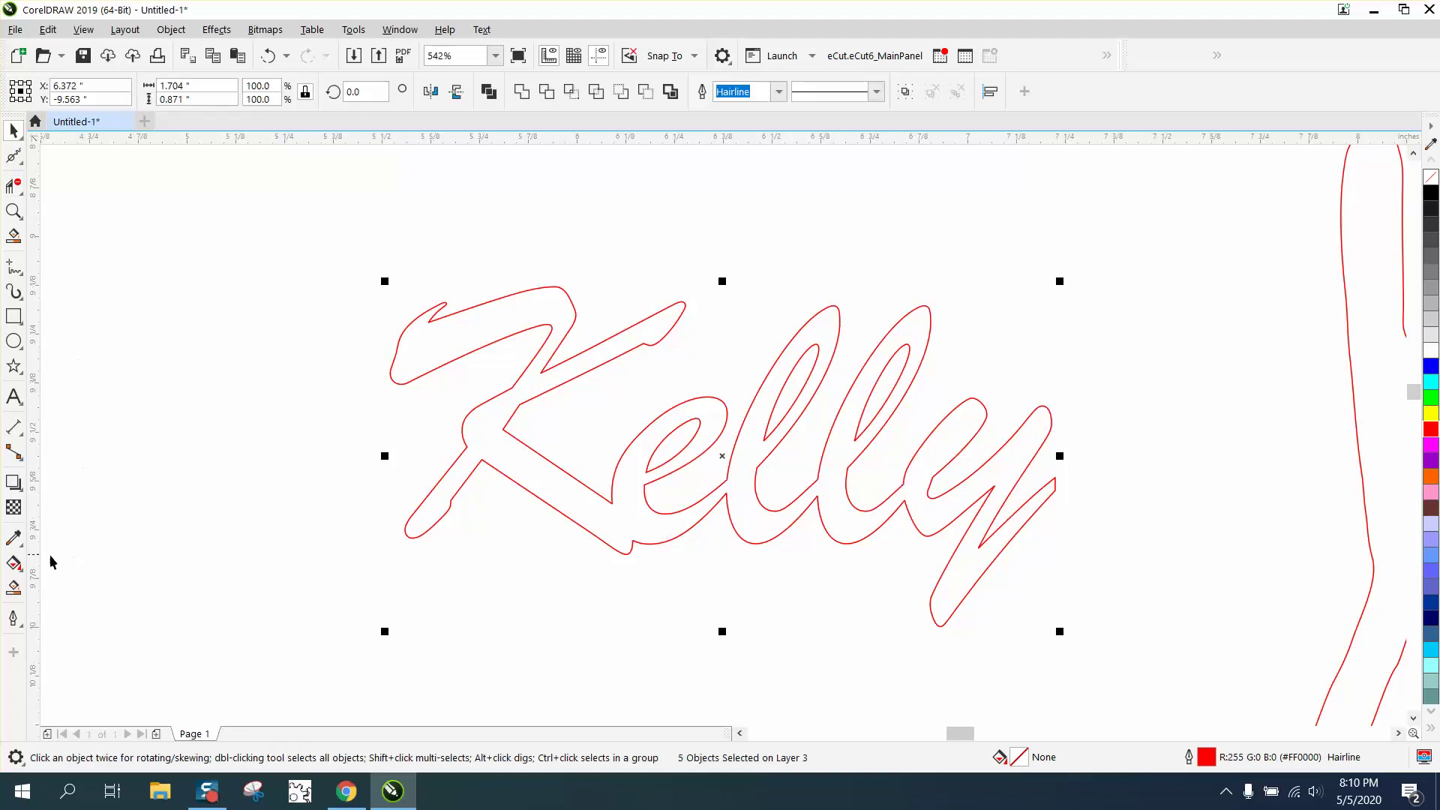
pyautogui.click(14, 588)
pyautogui.click(493, 440)
pyautogui.scroll(-3, 630, 358)
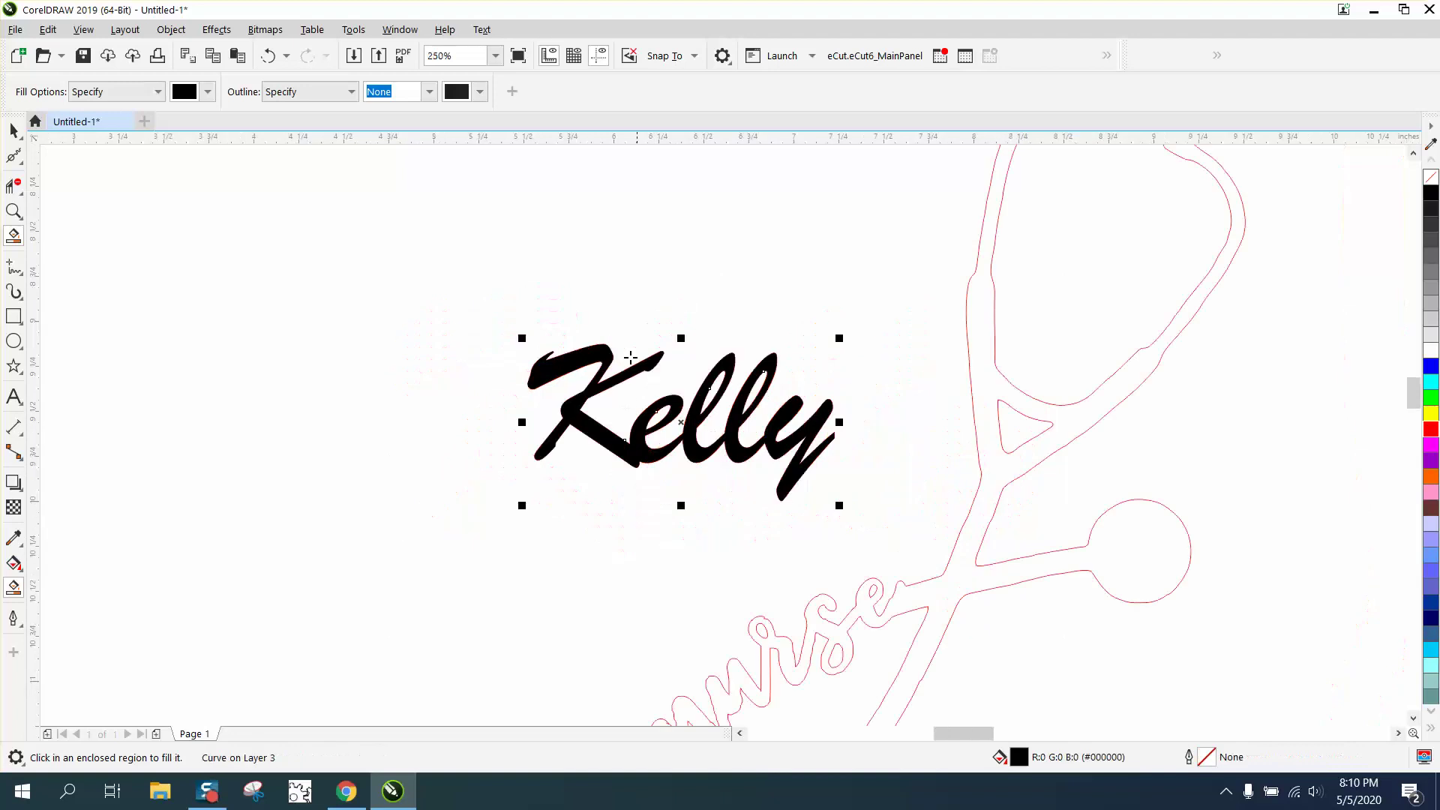
# Step: Drag the black Kelly copy aside and make it unfilled with a red outline
pyautogui.click(14, 131)
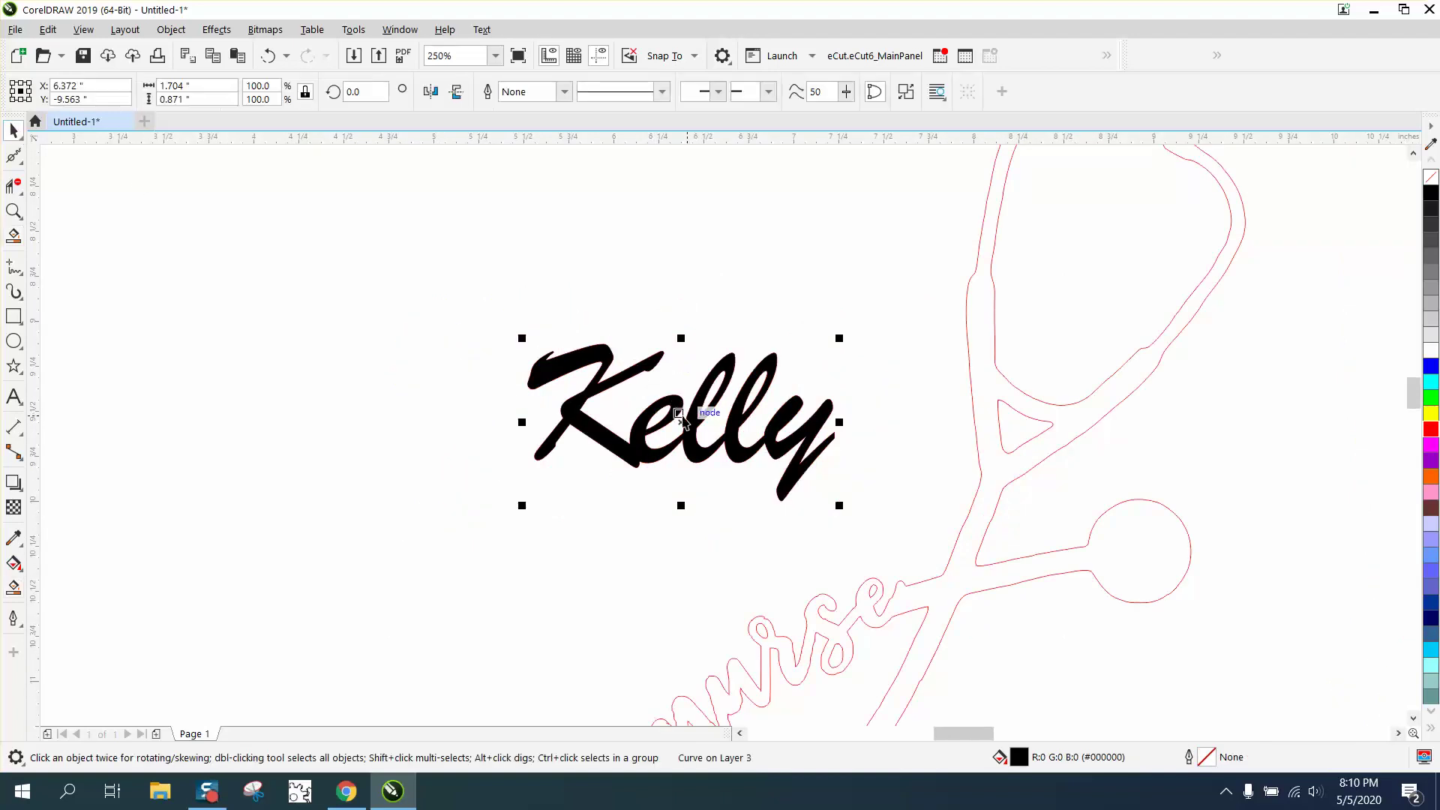
pyautogui.moveTo(671, 411); pyautogui.dragTo(354, 302)
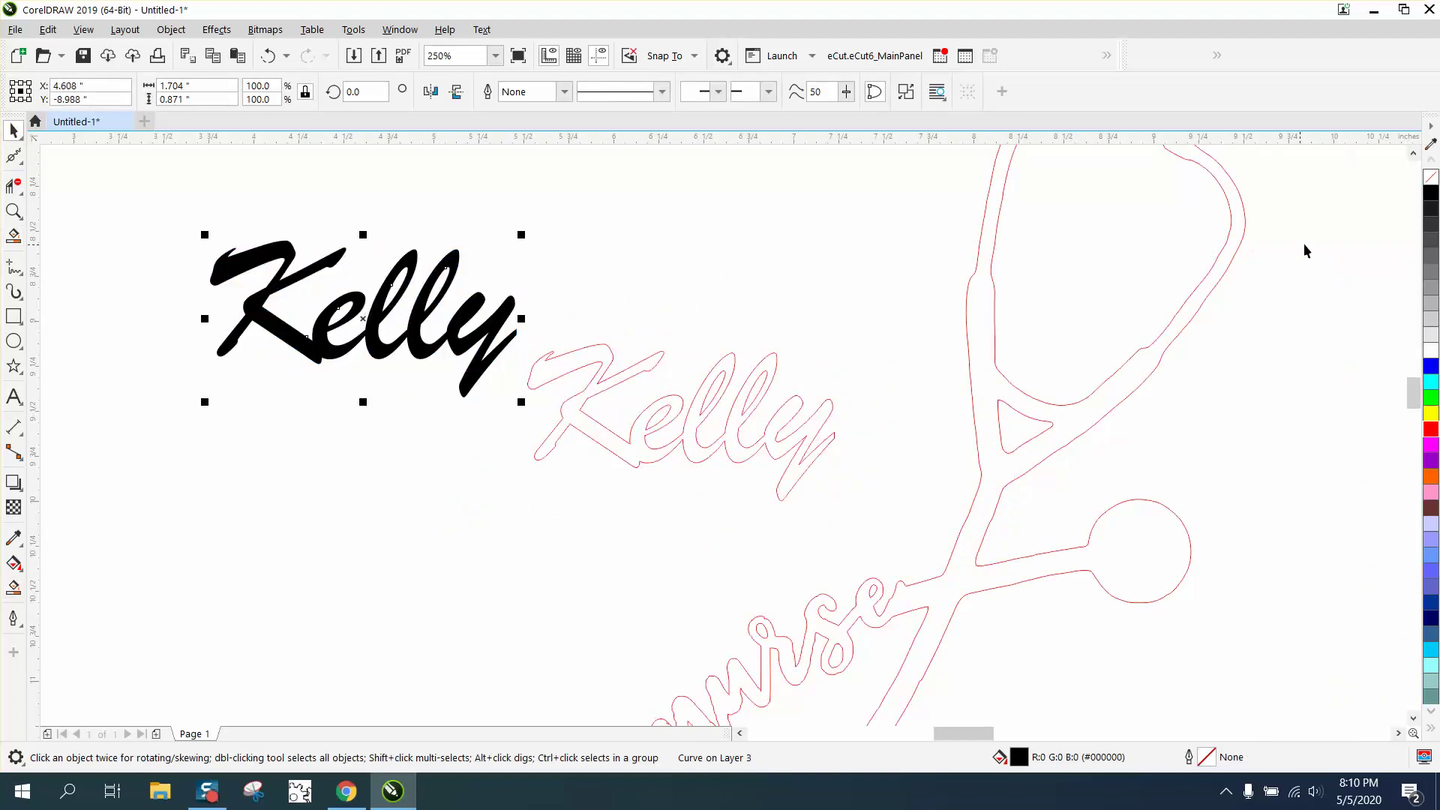
pyautogui.click(1431, 177)
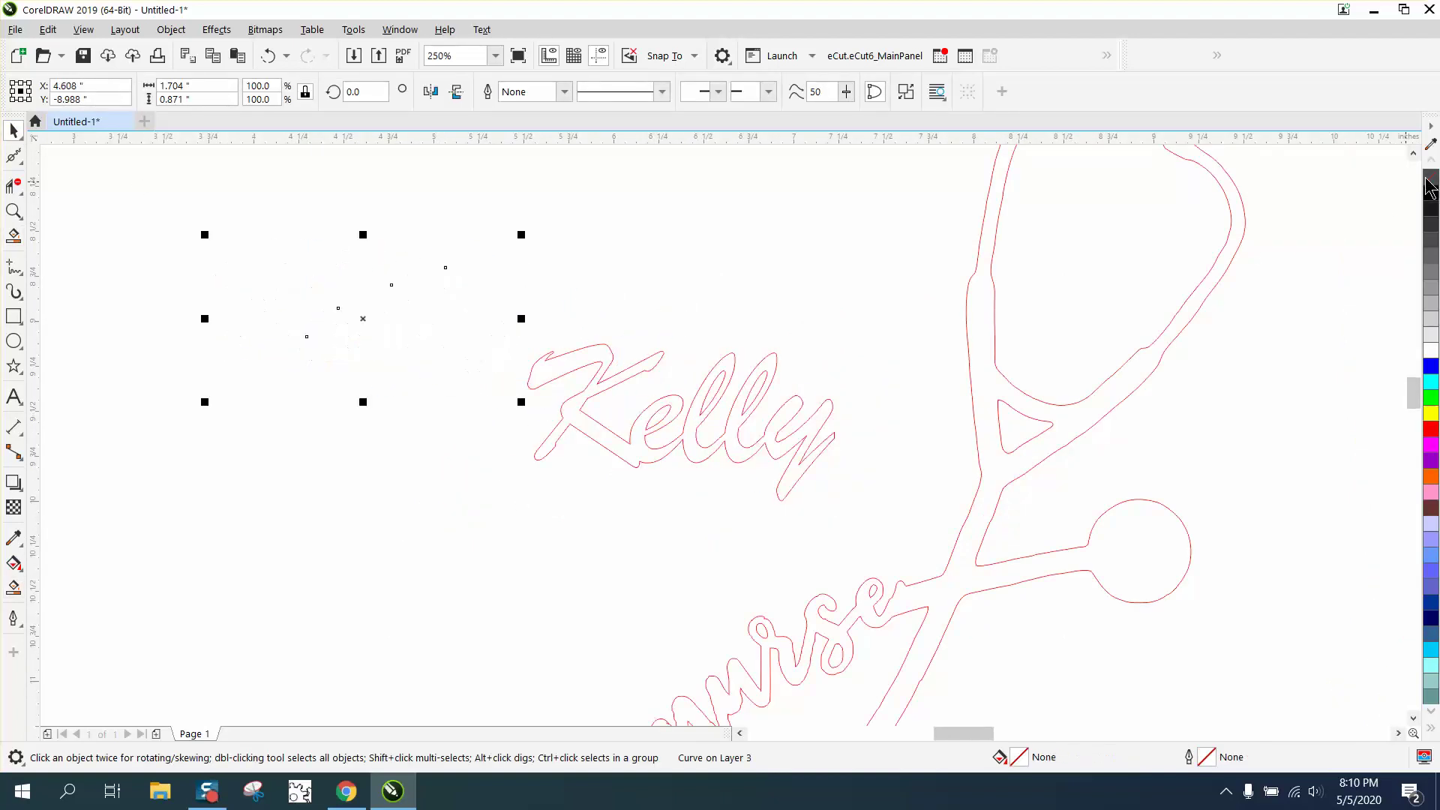
pyautogui.rightClick(1431, 429)
pyautogui.scroll(-2, 362, 368)
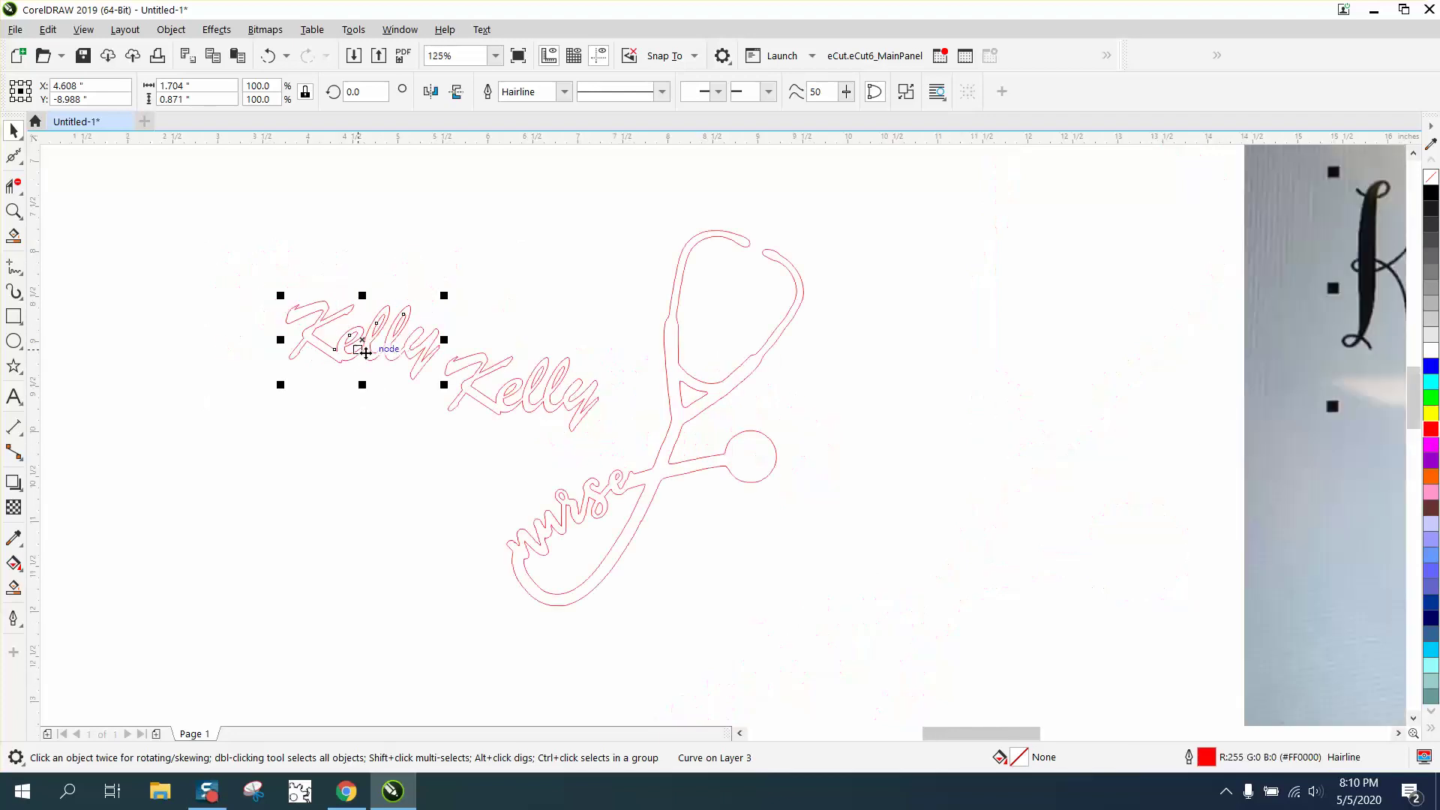
# Step: Move one Kelly copy below the other and delete the upper copy
pyautogui.moveTo(330, 367); pyautogui.dragTo(426, 490)
pyautogui.click(514, 402)
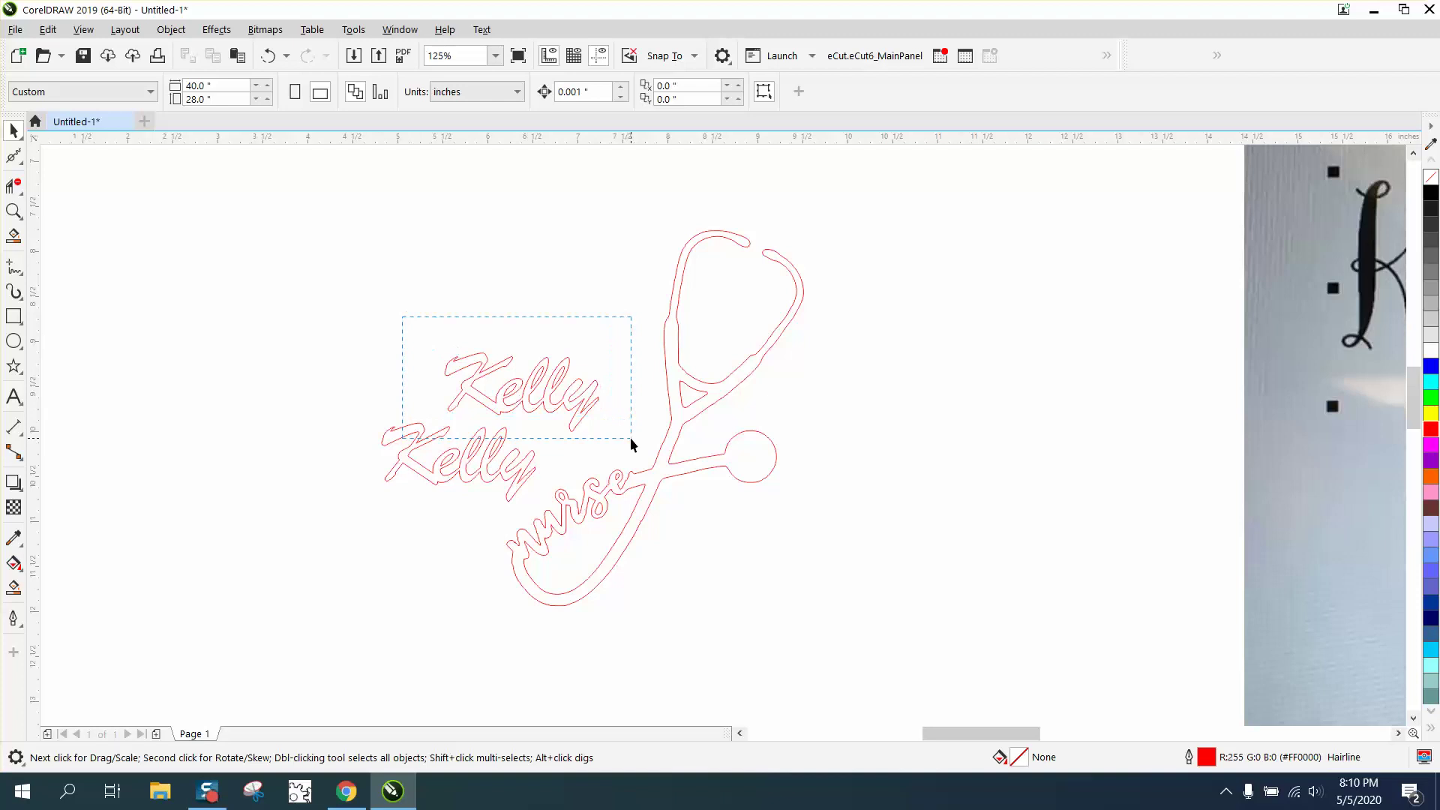
pyautogui.moveTo(630, 438); pyautogui.dragTo(633, 431)
pyautogui.press('Delete')
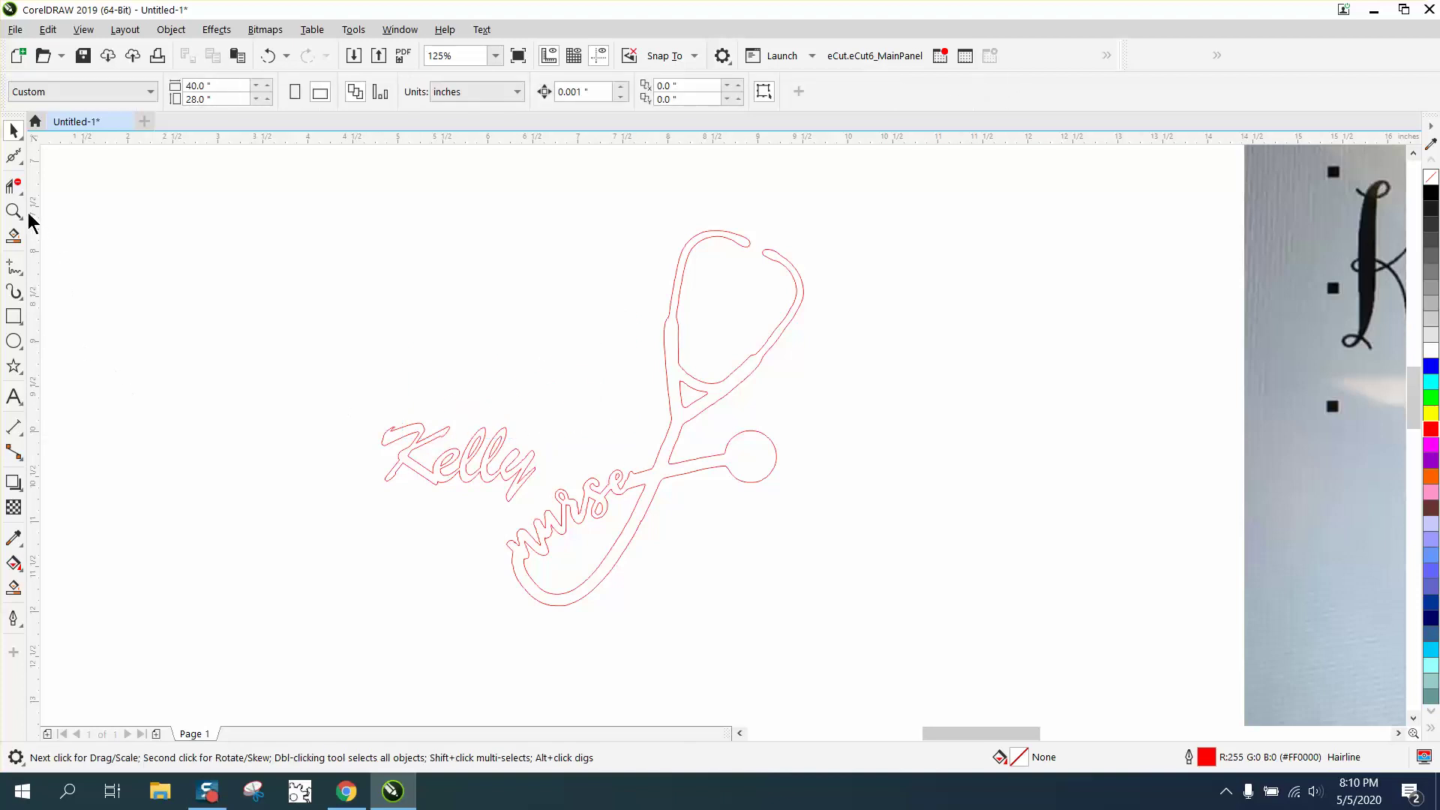
# Step: Scale Kelly to 98.5%, rotate it about 43° counter-clockwise, and move it toward the hose
pyautogui.click(14, 210)
pyautogui.moveTo(774, 634); pyautogui.dragTo(773, 634)
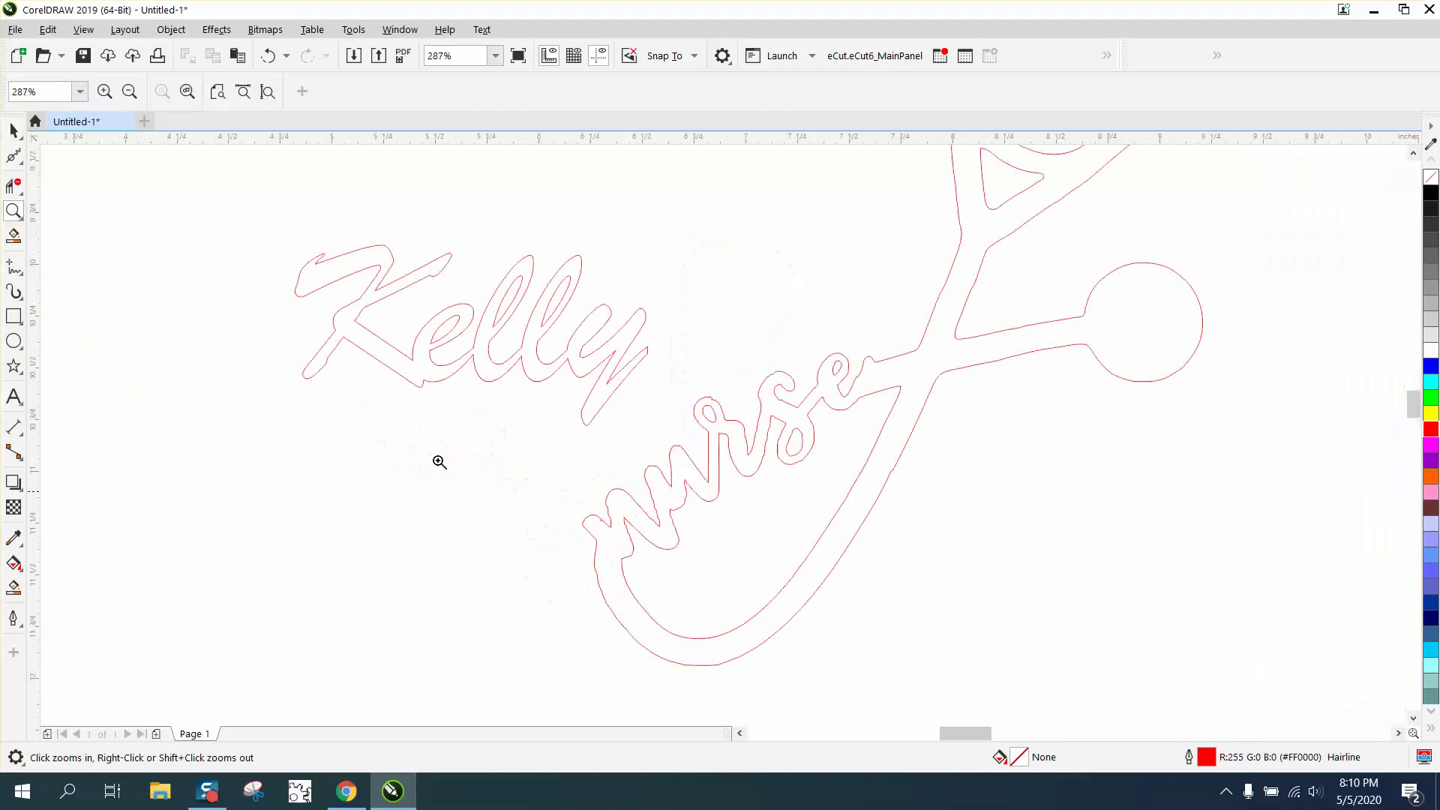
pyautogui.click(14, 132)
pyautogui.click(474, 333)
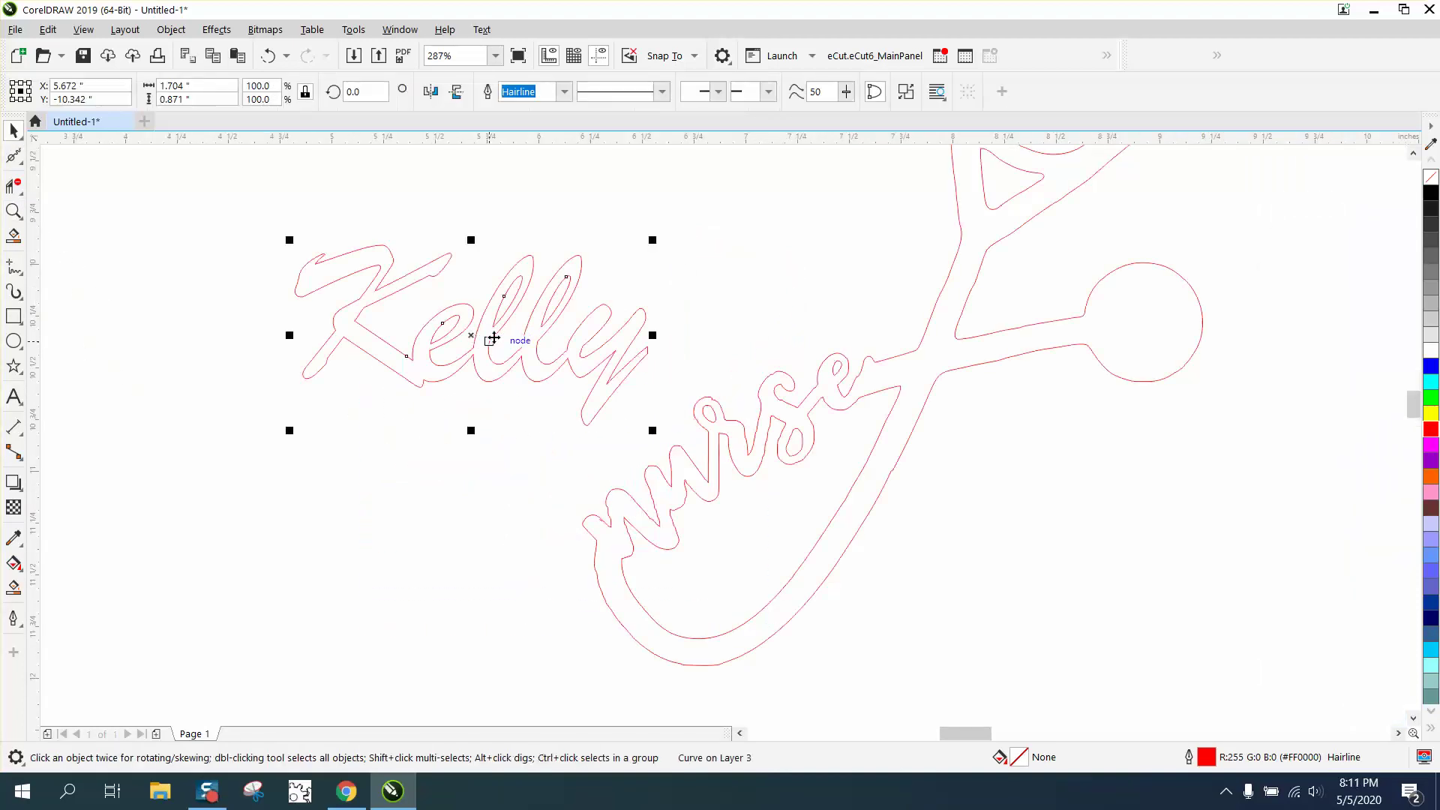
pyautogui.moveTo(650, 241); pyautogui.dragTo(518, 187)
pyautogui.click(582, 318)
pyautogui.click(626, 231)
pyautogui.moveTo(517, 328); pyautogui.dragTo(685, 344)
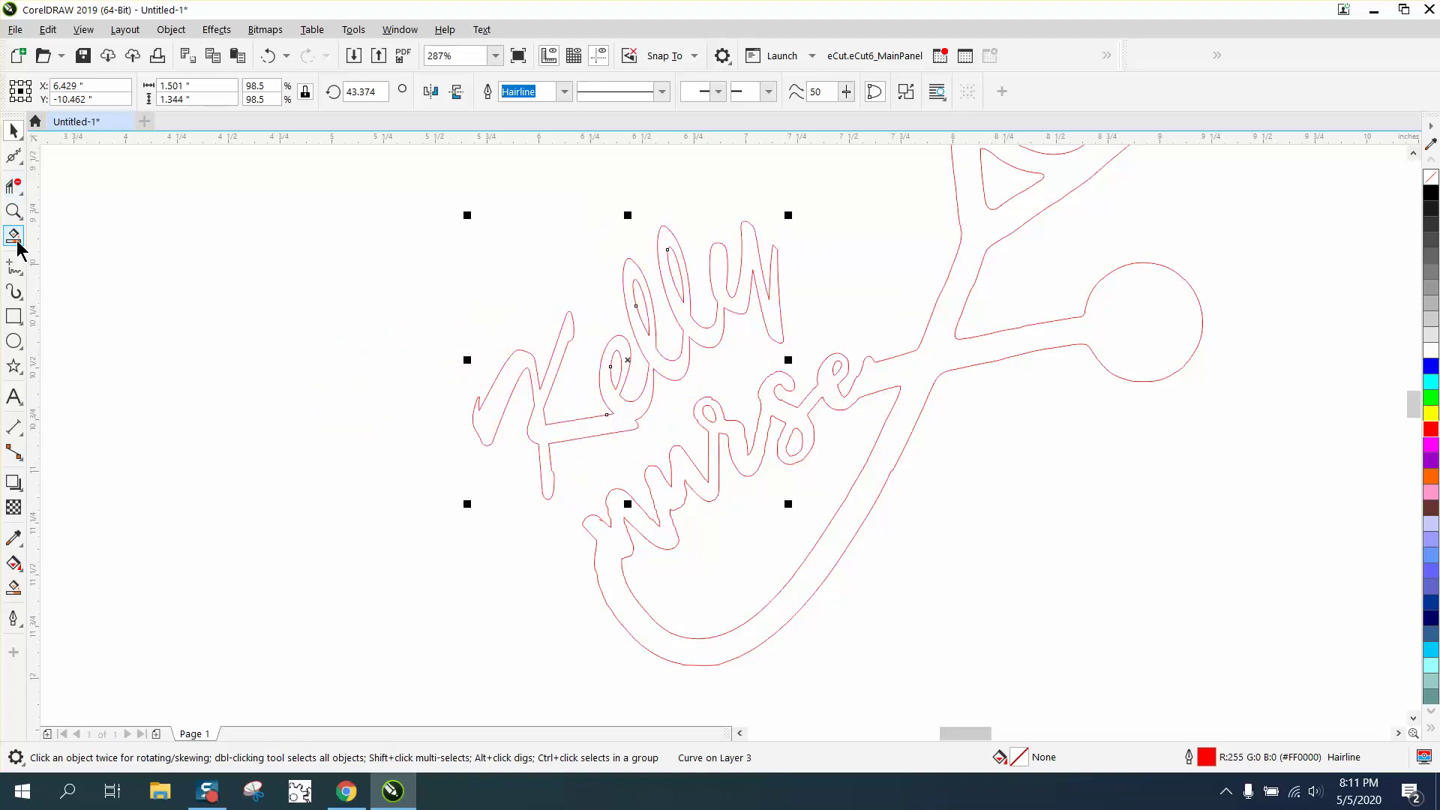
# Step: Draw a vertical and a horizontal 2-point cut line across the hose
pyautogui.click(23, 283)
pyautogui.click(75, 290)
pyautogui.moveTo(870, 321); pyautogui.dragTo(870, 408)
pyautogui.moveTo(642, 581); pyautogui.dragTo(553, 576)
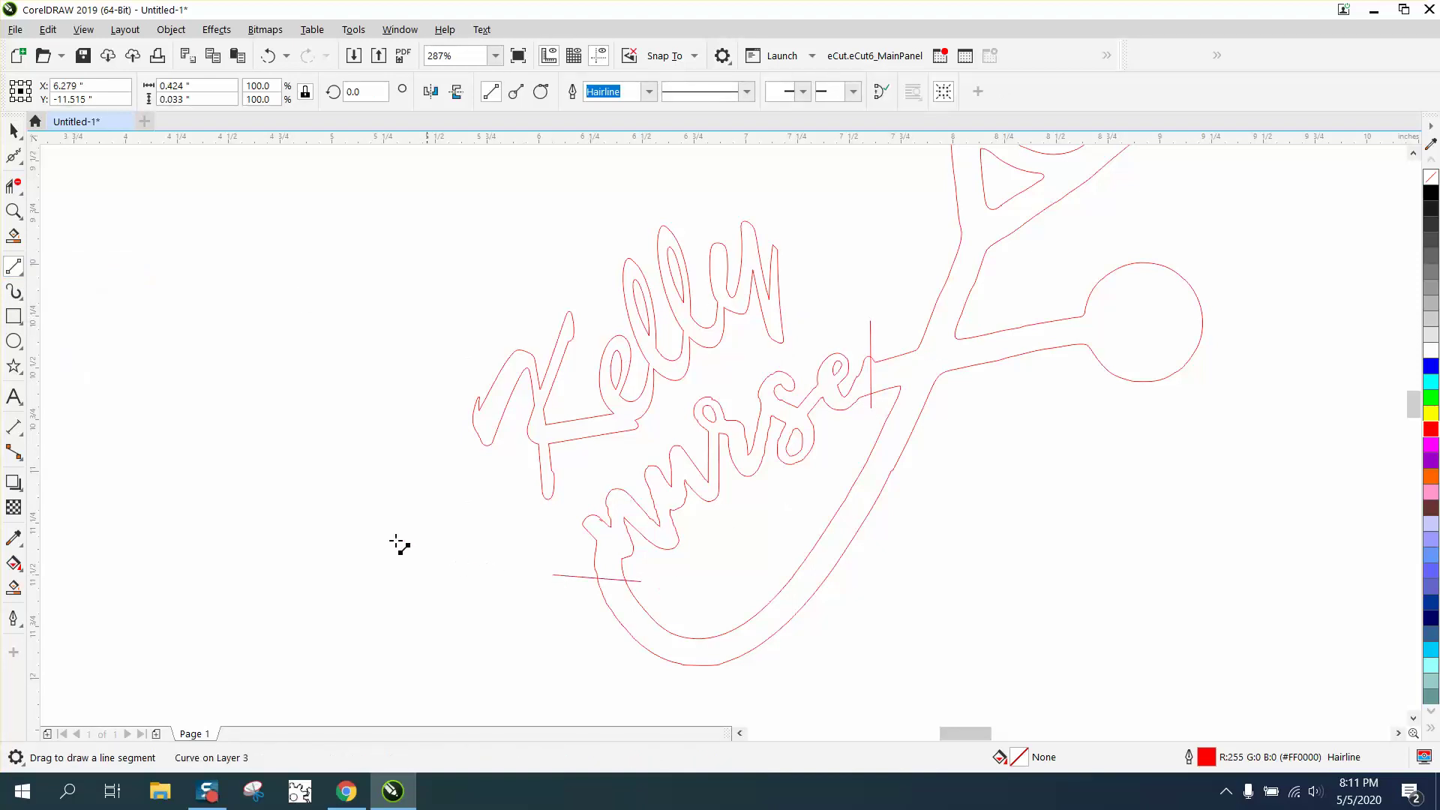
# Step: Erase the nurse lettering and two small ovals, then delete the horizontal cut line
pyautogui.click(14, 185)
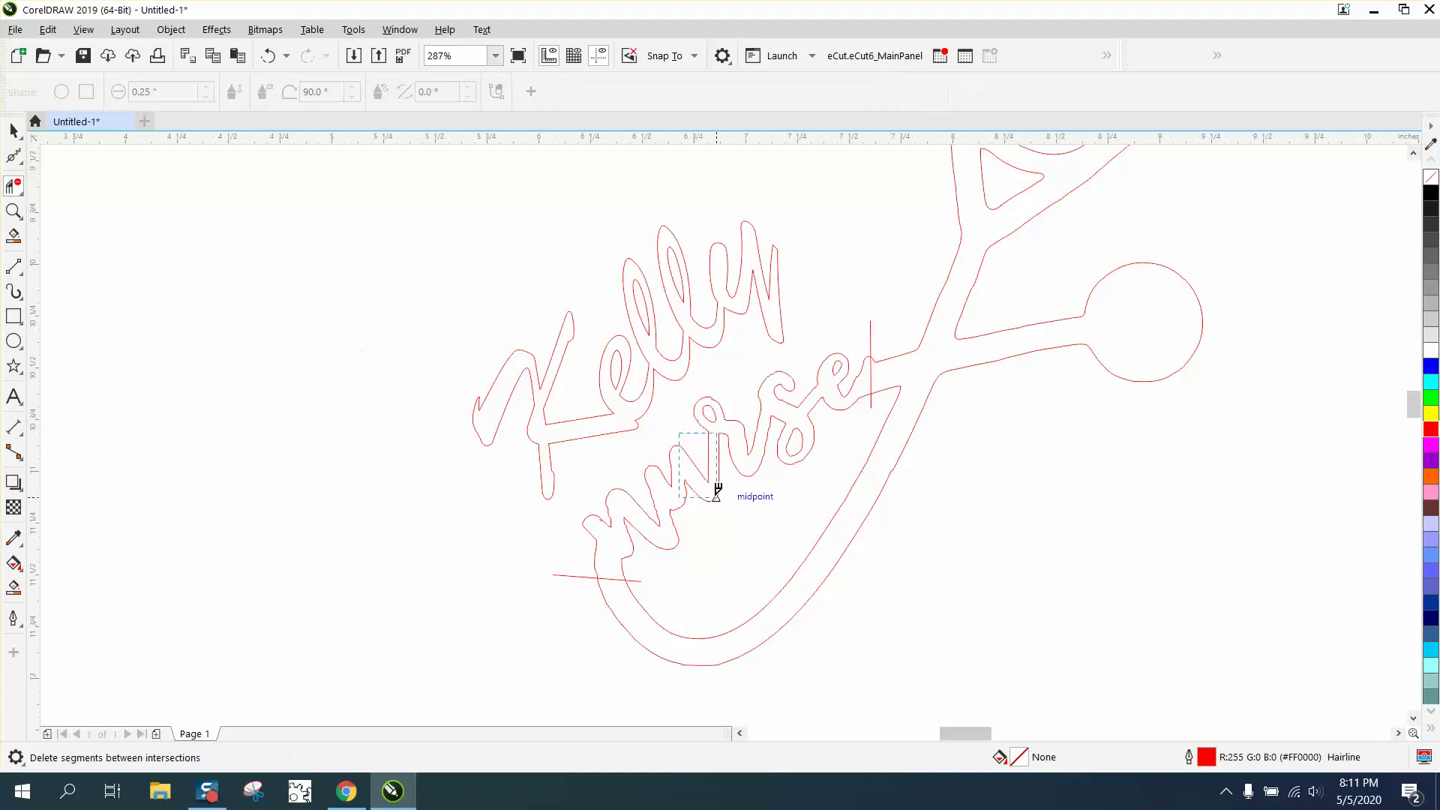
pyautogui.moveTo(718, 491); pyautogui.dragTo(720, 499)
pyautogui.moveTo(708, 407); pyautogui.dragTo(814, 452)
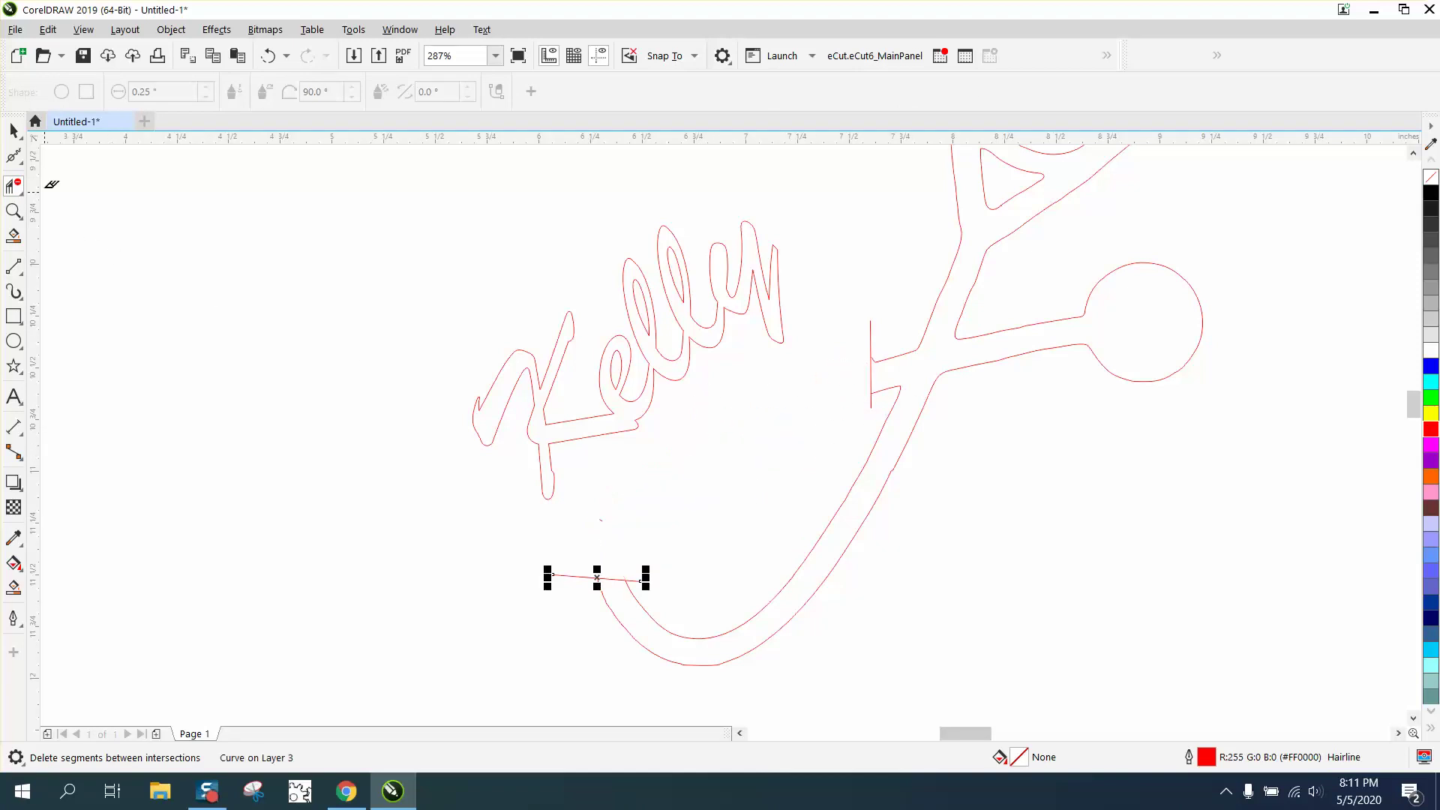
pyautogui.click(13, 130)
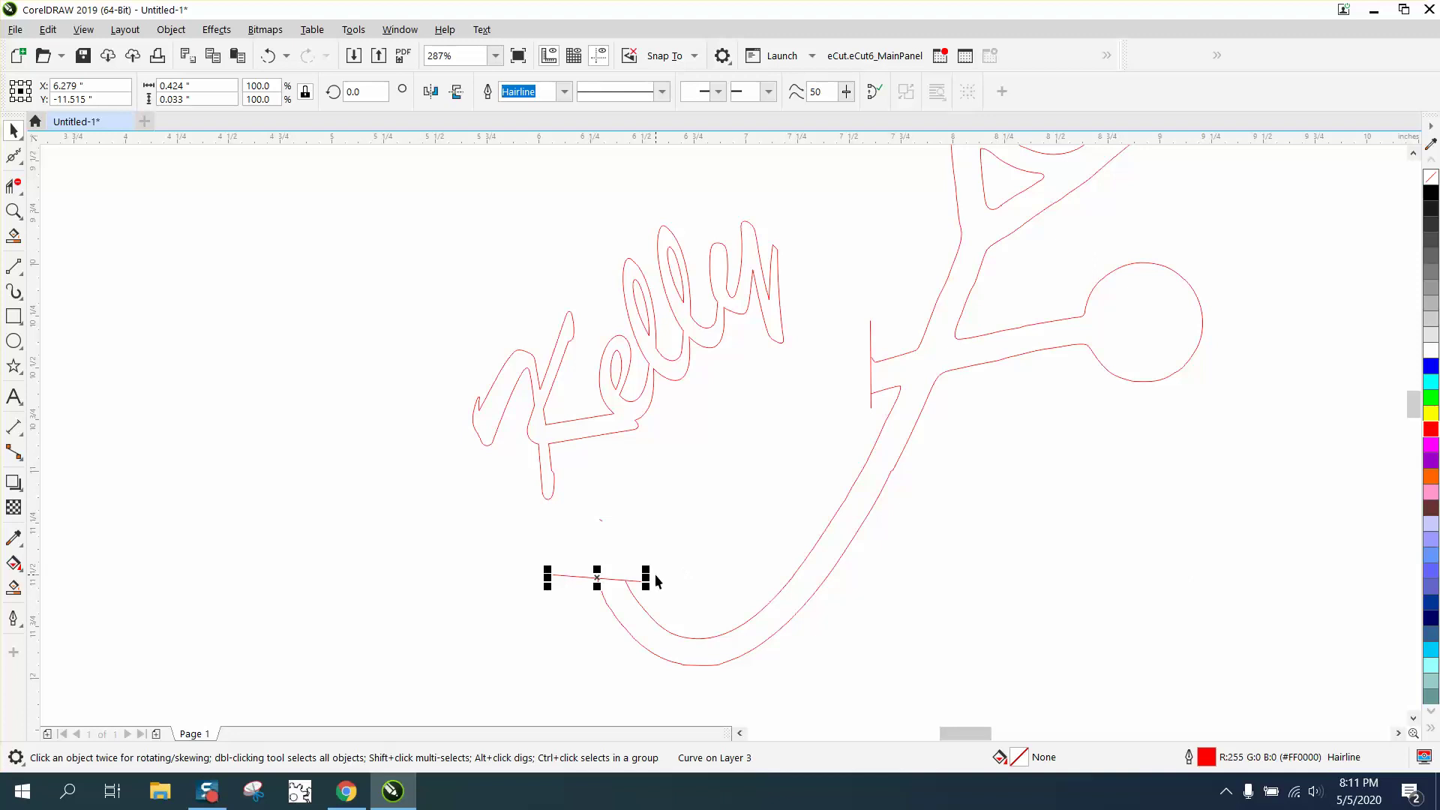
pyautogui.press('Delete')
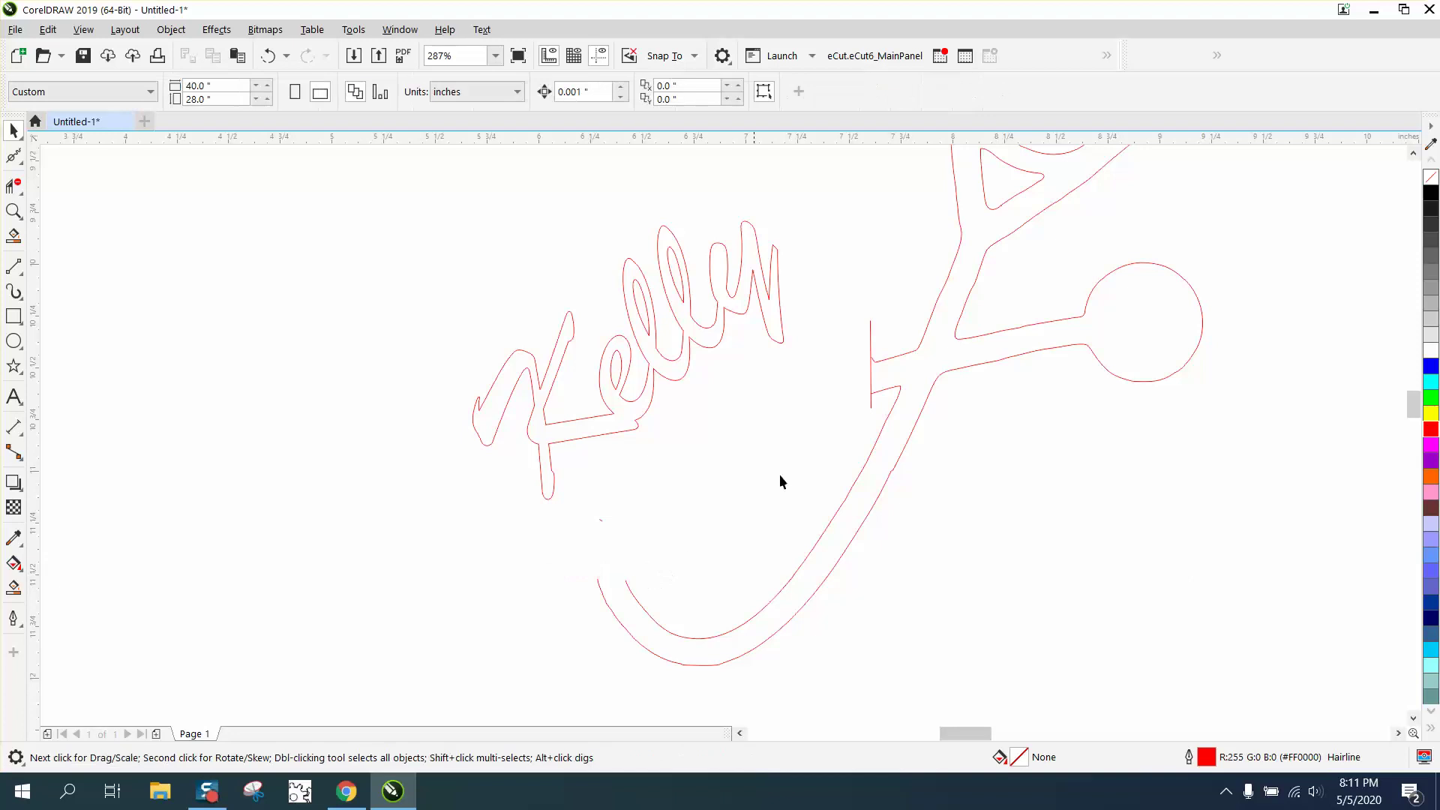
pyautogui.click(872, 379)
# Step: Delete the vertical cut line, then move Kelly toward the hose, enlarge it, and squash it to about 93% height
pyautogui.click(885, 429)
pyautogui.click(870, 390)
pyautogui.press('Delete')
pyautogui.moveTo(719, 335); pyautogui.dragTo(798, 418)
pyautogui.moveTo(864, 298); pyautogui.dragTo(879, 287)
pyautogui.moveTo(714, 295); pyautogui.dragTo(713, 349)
# Step: Fine-tune Kelly's position and enlarge it from the lower-left corner so the y meets the hose
pyautogui.click(999, 448)
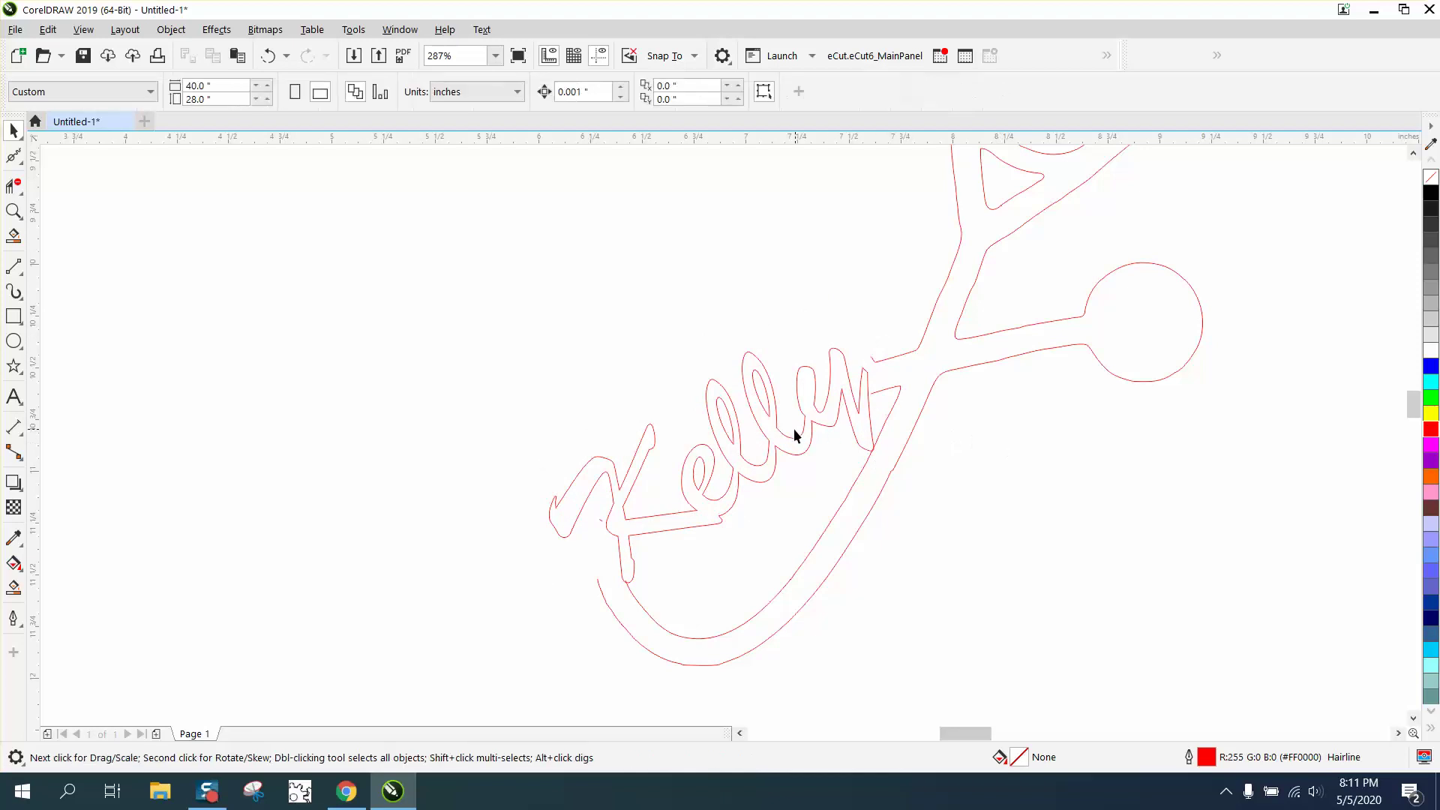
pyautogui.click(791, 426)
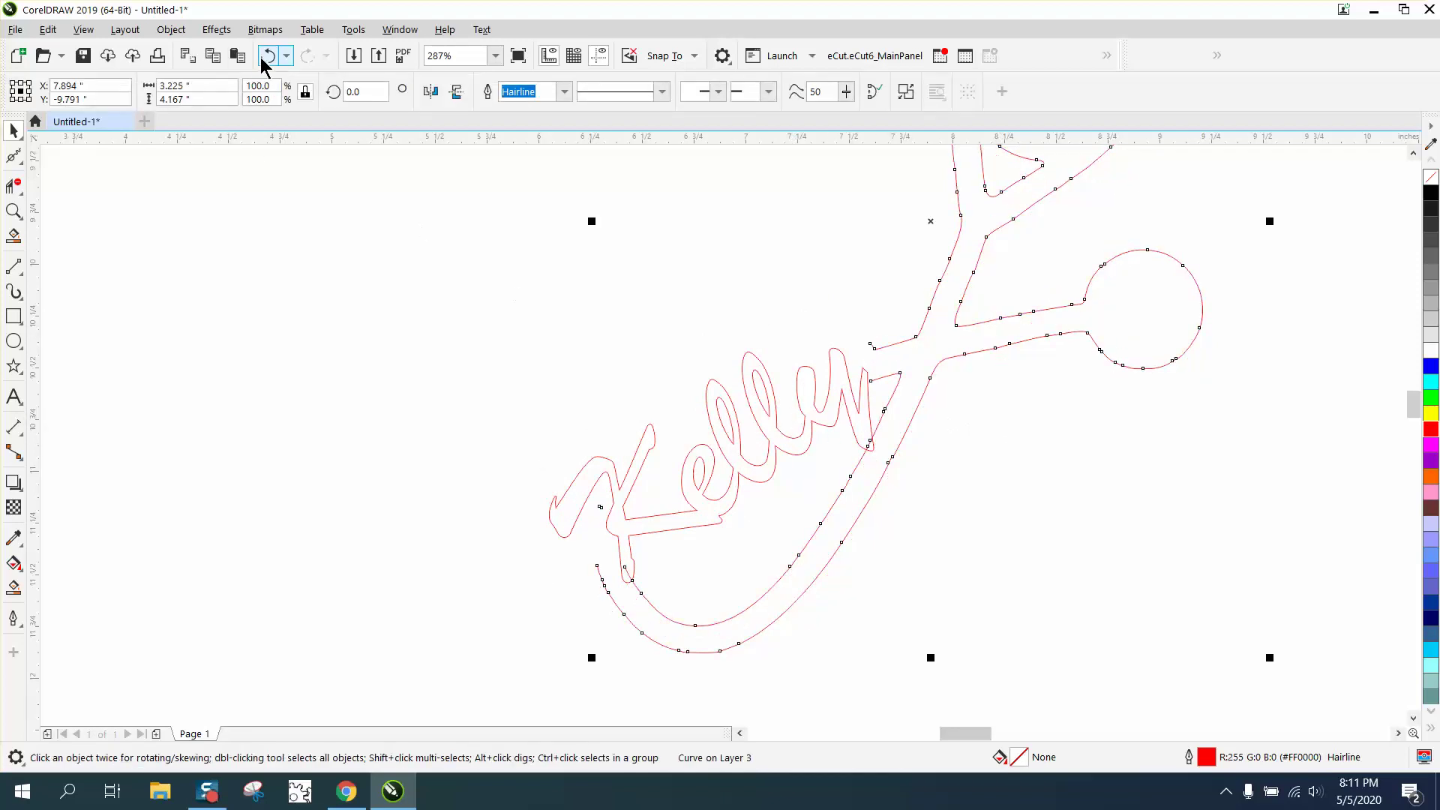
pyautogui.click(737, 324)
pyautogui.moveTo(847, 412); pyautogui.dragTo(855, 395)
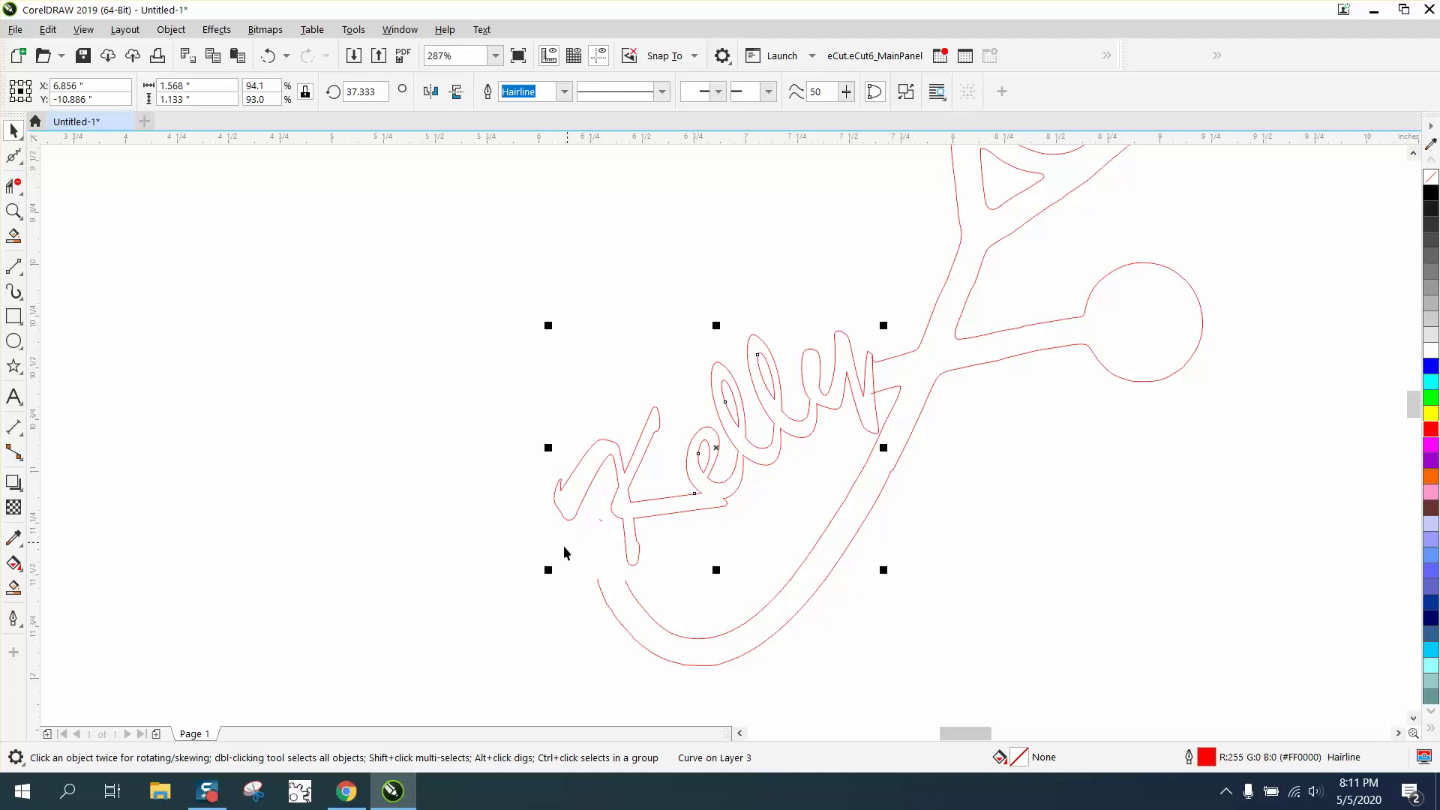
pyautogui.moveTo(549, 570); pyautogui.dragTo(522, 588)
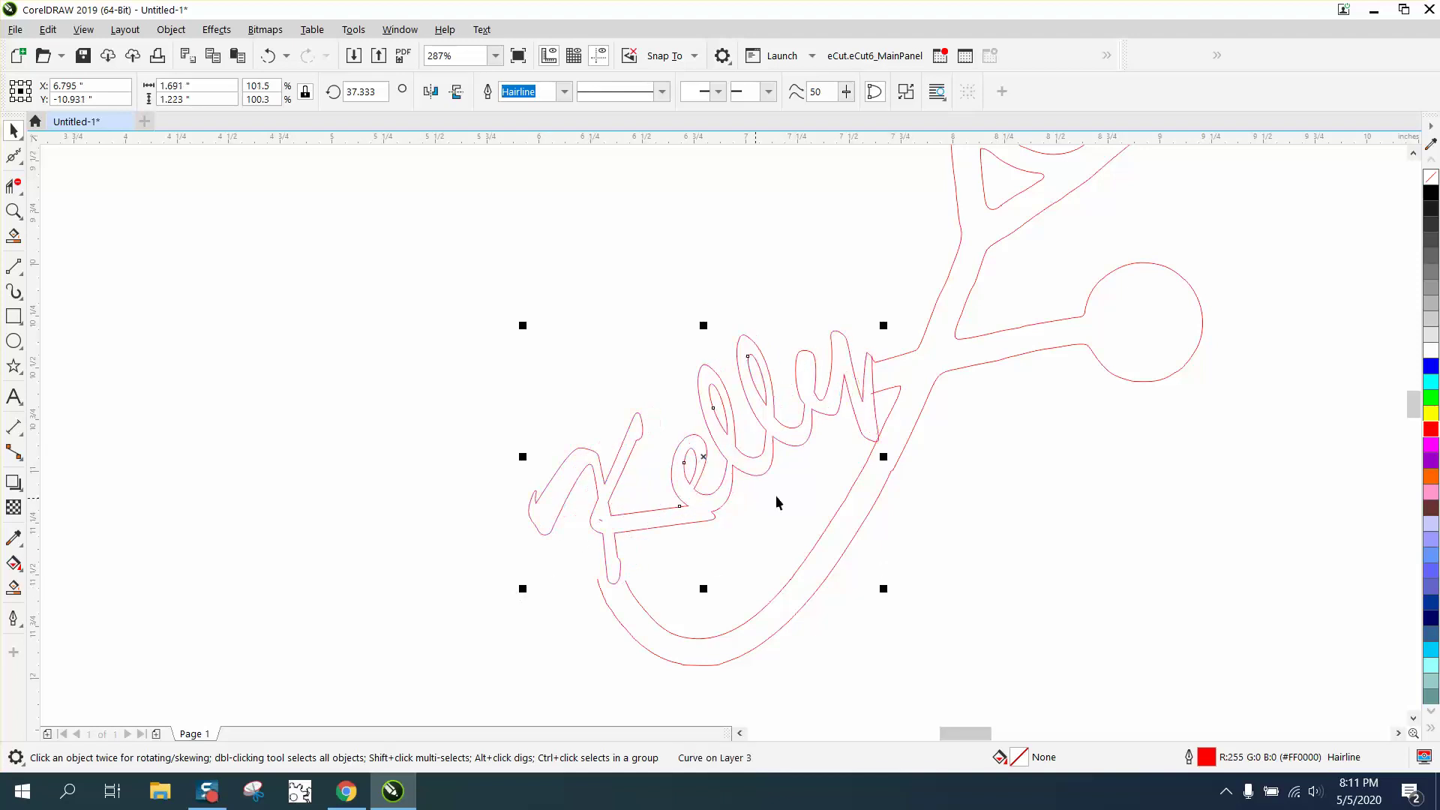
pyautogui.moveTo(854, 416); pyautogui.dragTo(849, 410)
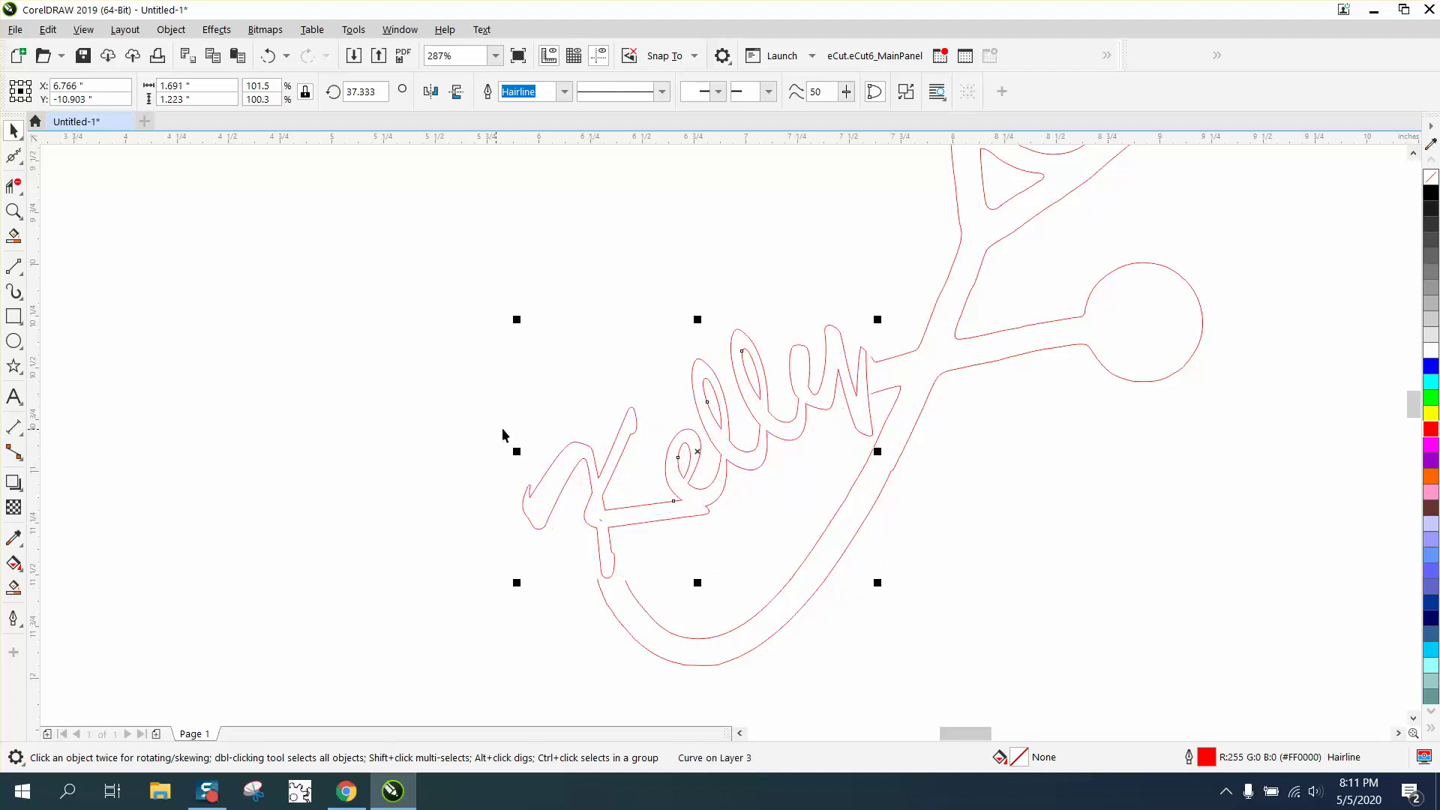
# Step: Zoom into the junction and drag the hose's upper and lower end nodes toward the y
pyautogui.click(13, 212)
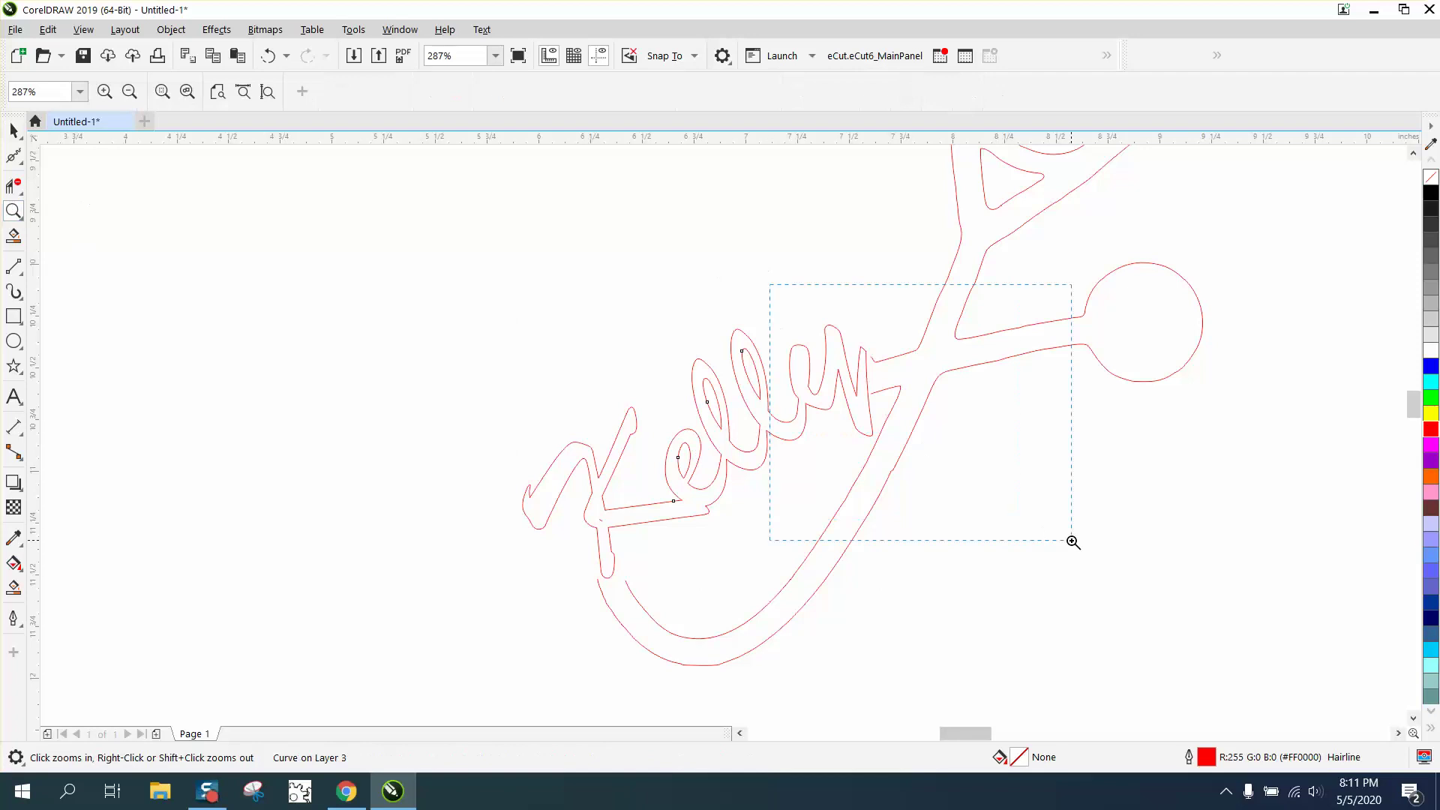
pyautogui.moveTo(1073, 541); pyautogui.dragTo(1072, 542)
pyautogui.click(22, 171)
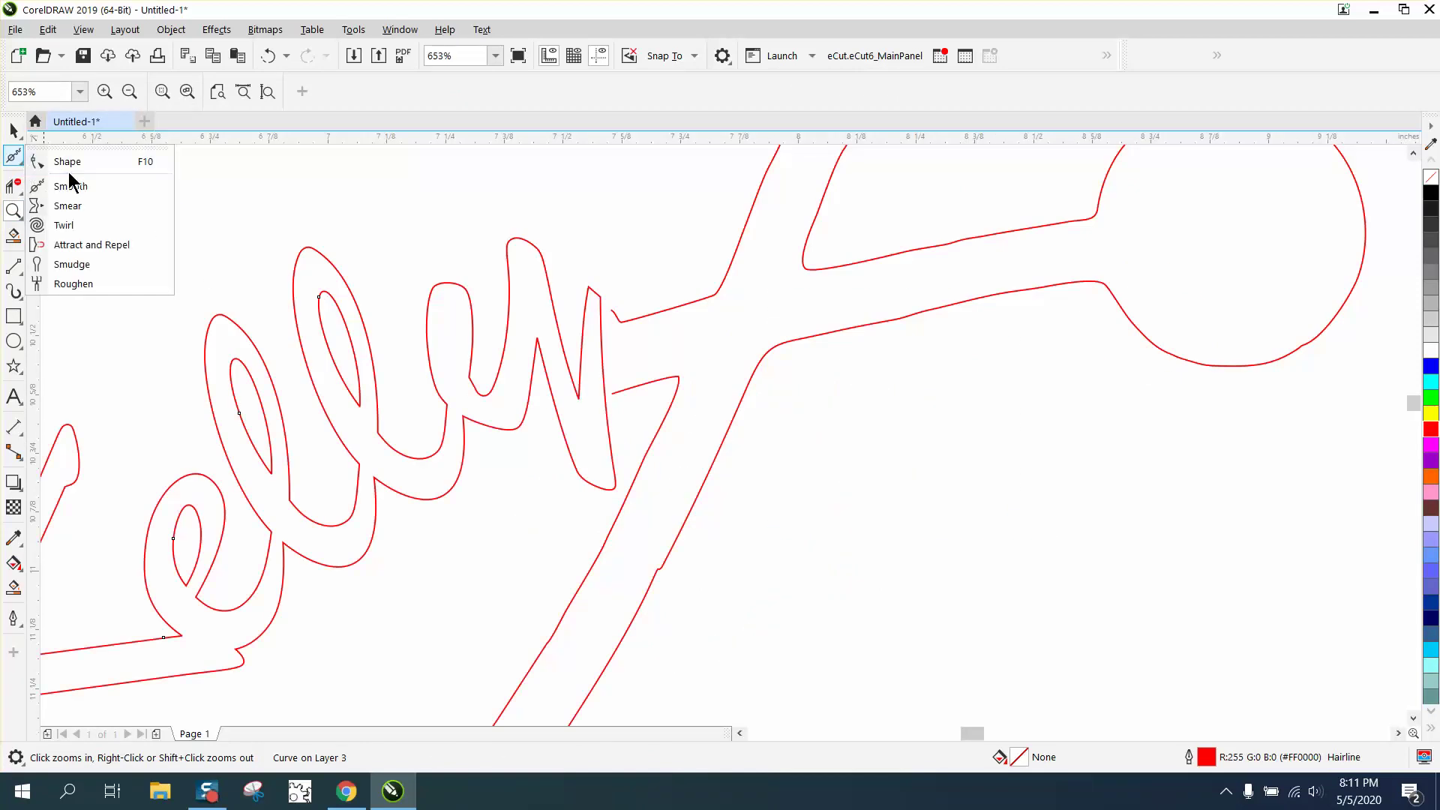
pyautogui.click(68, 159)
pyautogui.click(624, 321)
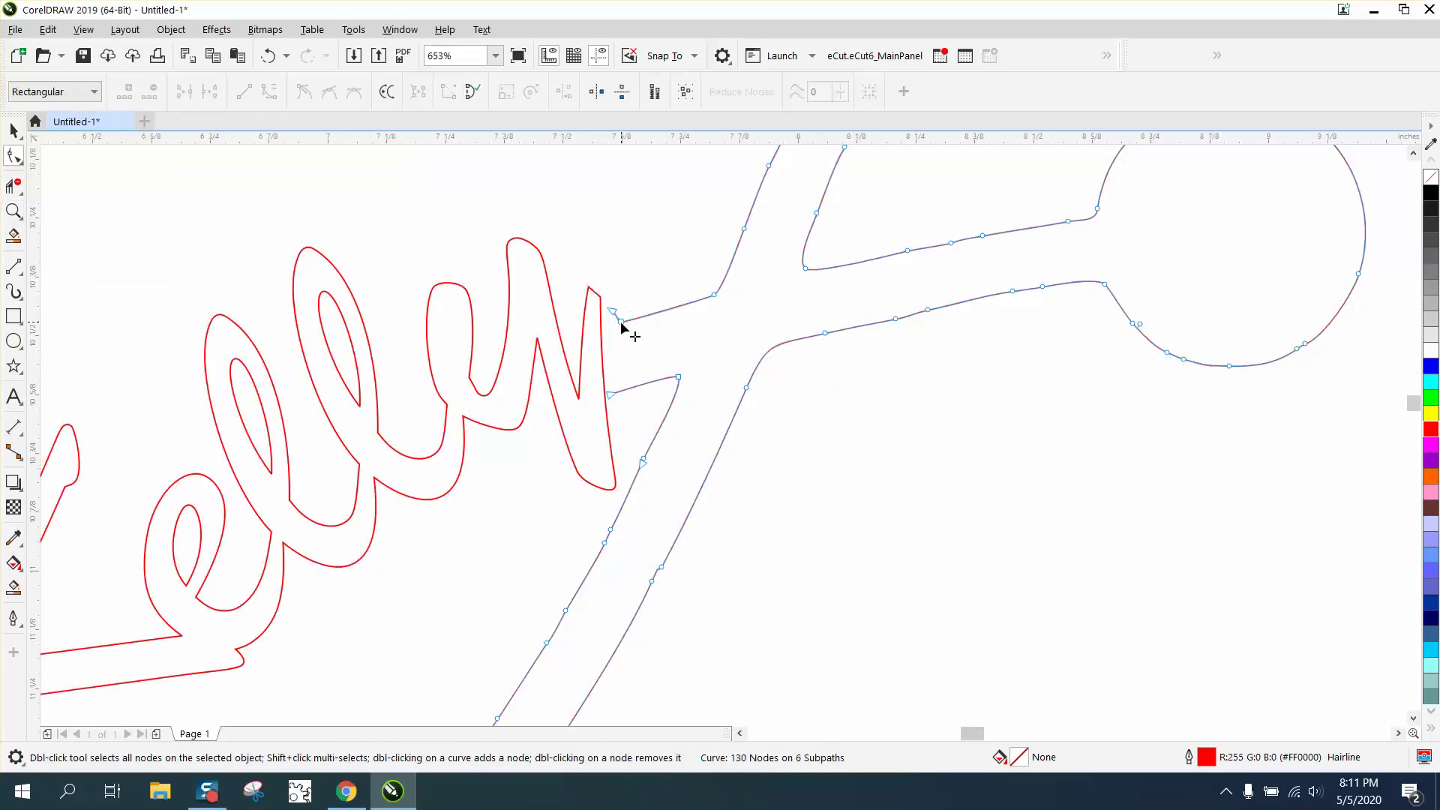
pyautogui.moveTo(613, 313); pyautogui.dragTo(590, 332)
pyautogui.moveTo(611, 398); pyautogui.dragTo(603, 402)
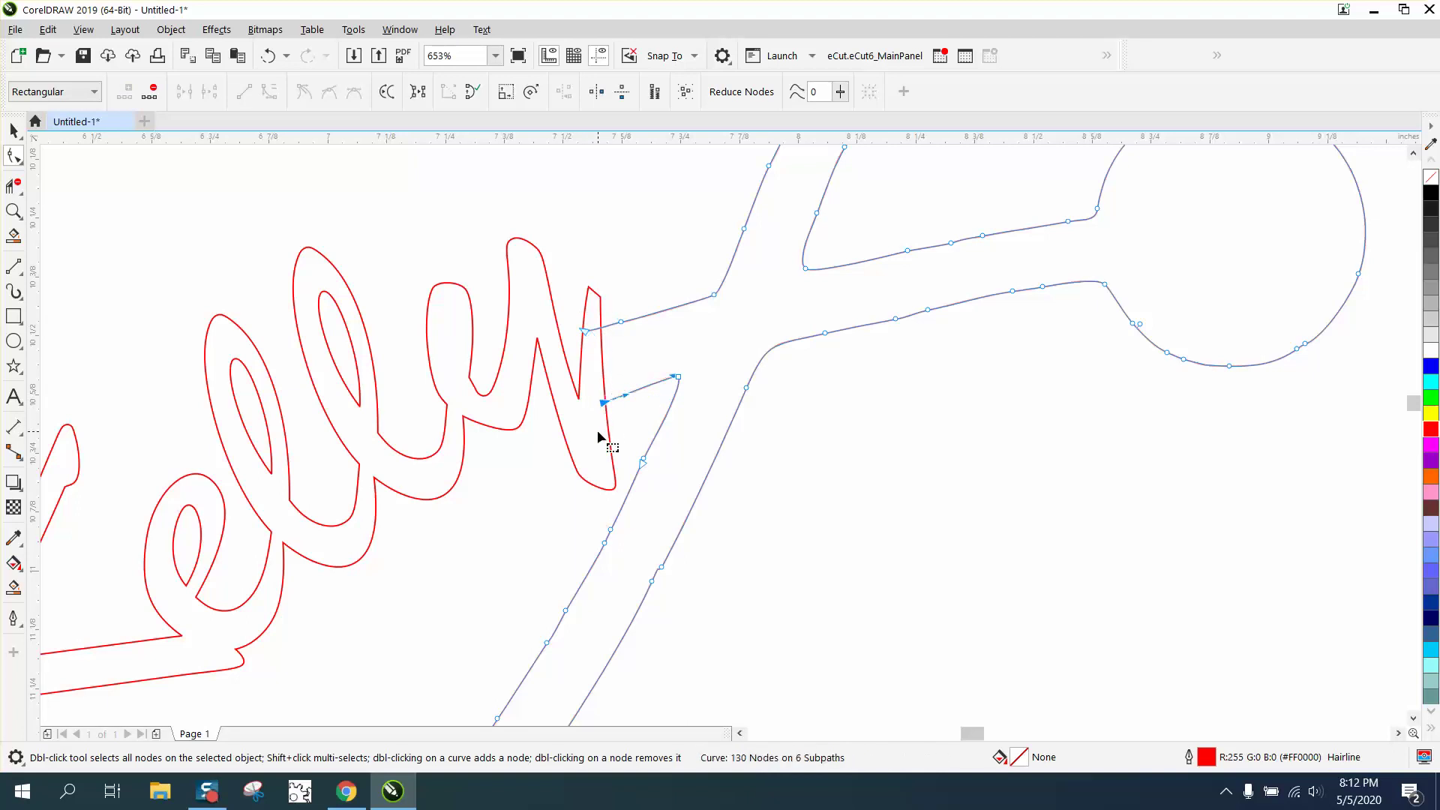
# Step: Delete the vertical segment joining the hose ends and the short leftover junction segment
pyautogui.click(13, 185)
pyautogui.click(606, 367)
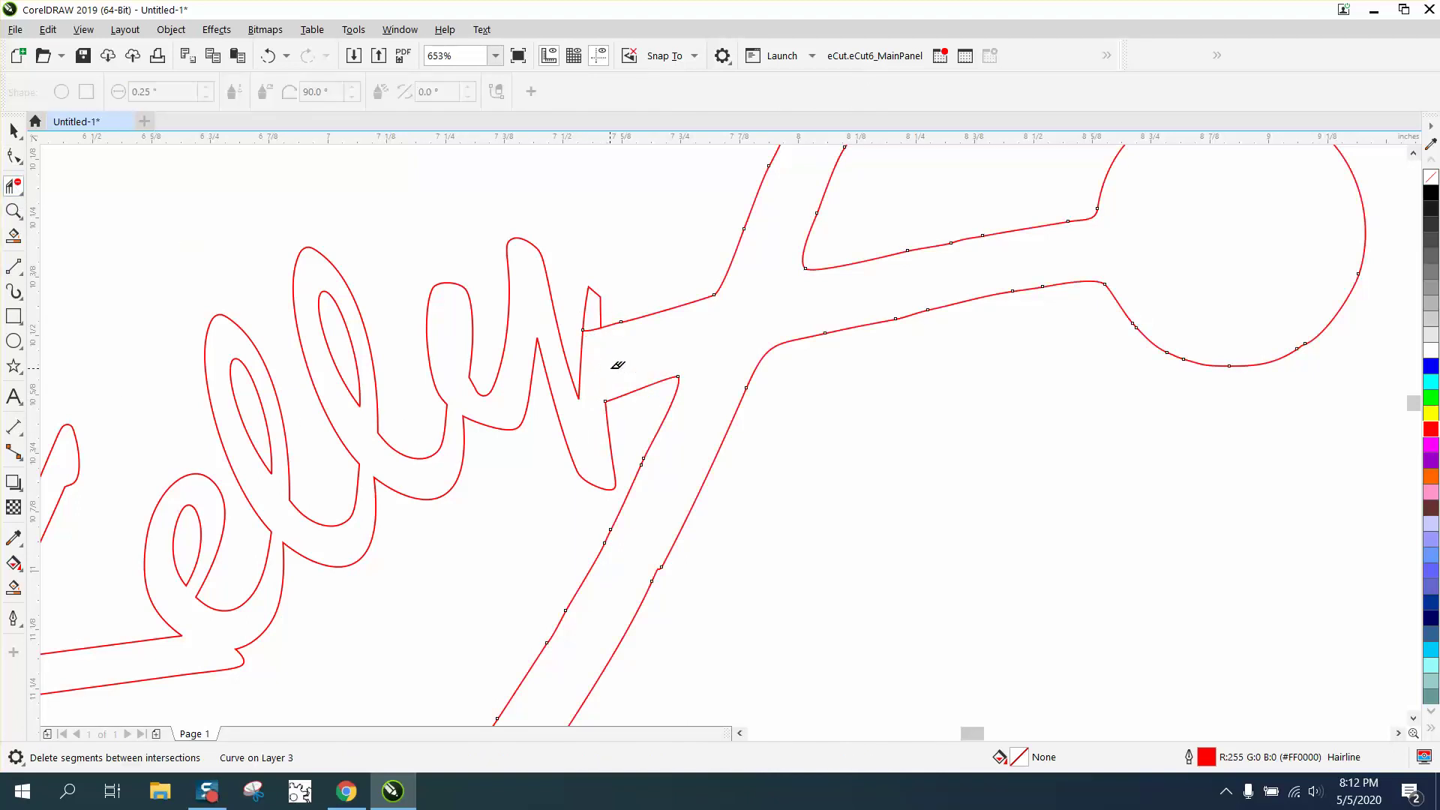
pyautogui.click(593, 325)
pyautogui.scroll(-3, 635, 419)
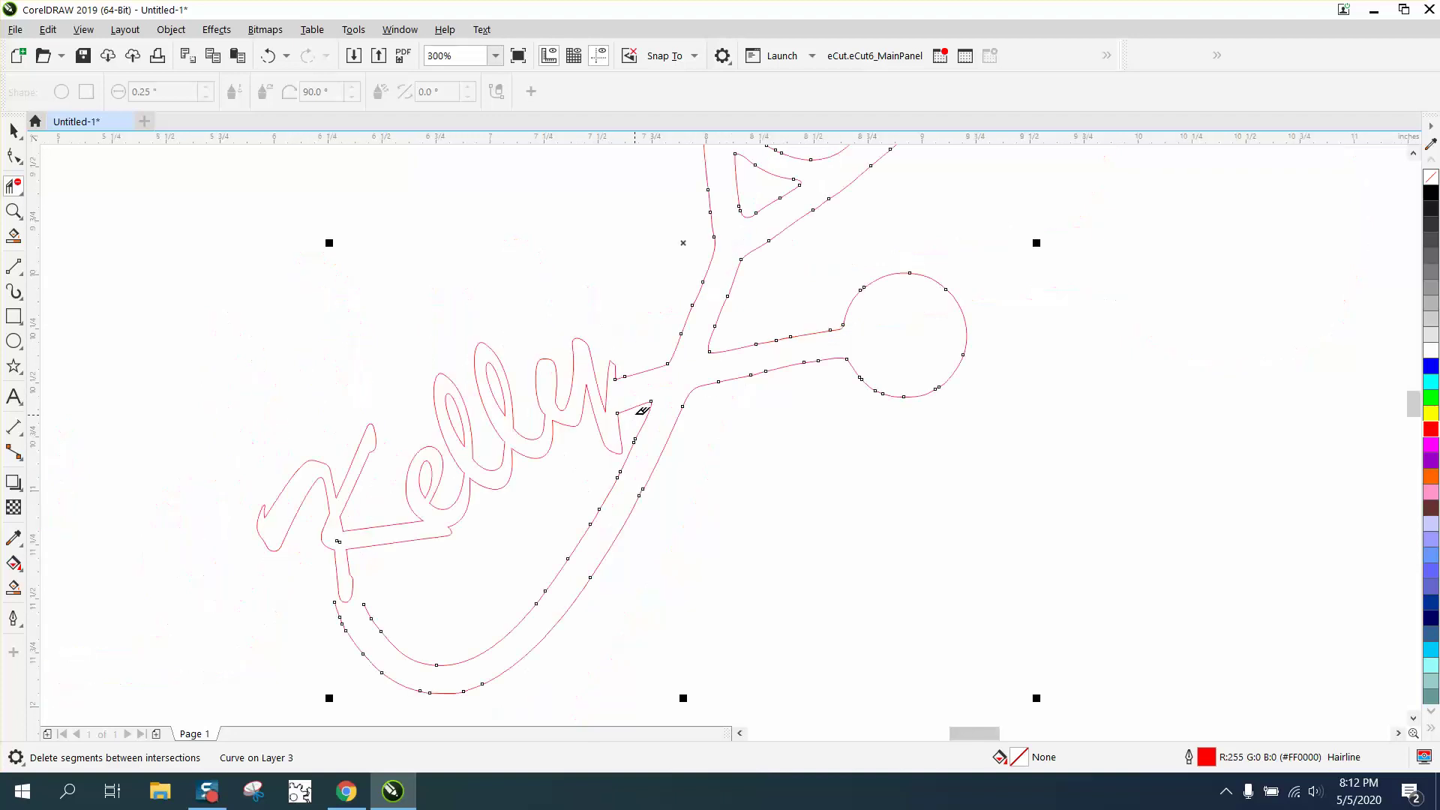
# Step: Zoom in on the y-hose junction, pull the hose corner node down, and remove a surplus node
pyautogui.click(15, 212)
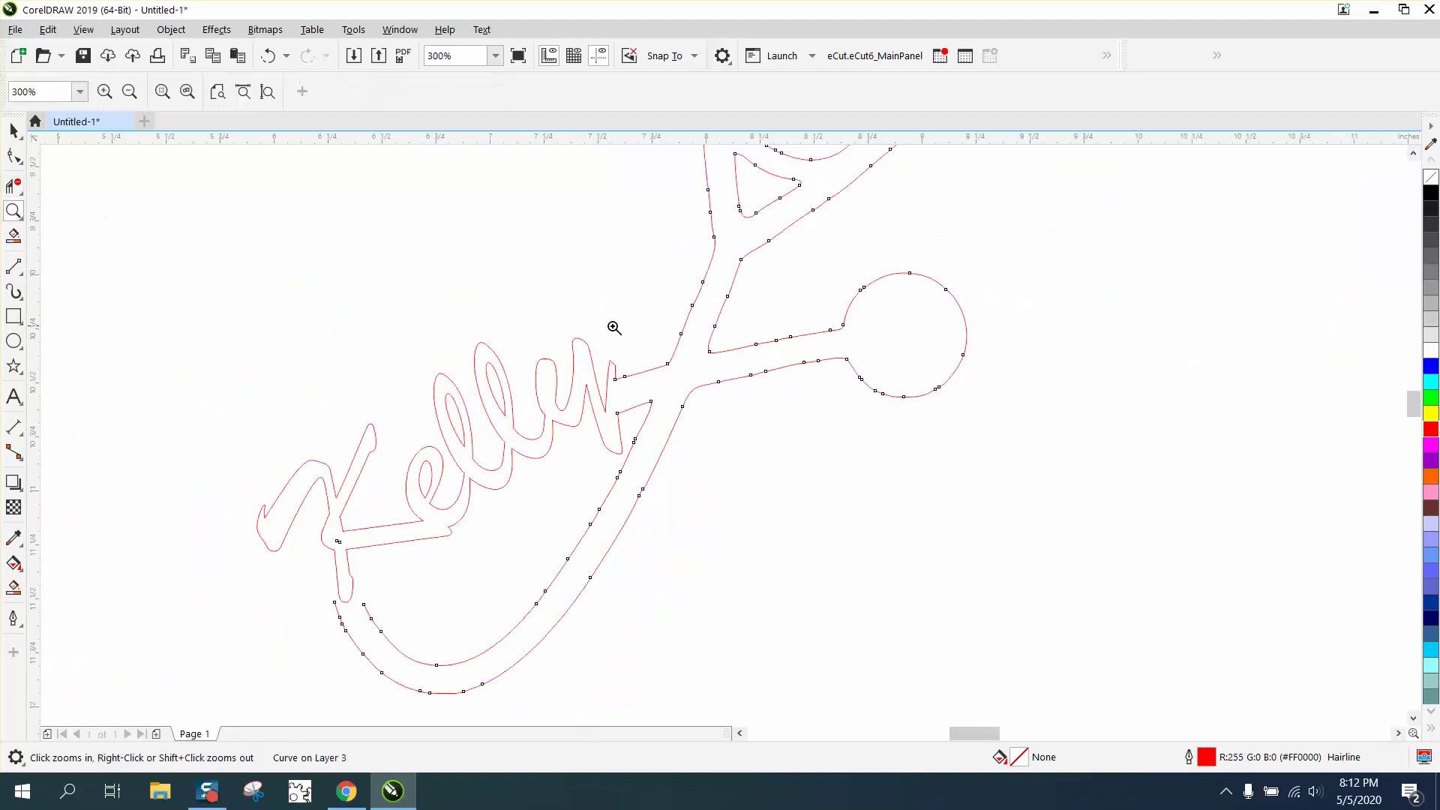
pyautogui.moveTo(614, 324); pyautogui.dragTo(765, 472)
pyautogui.click(14, 156)
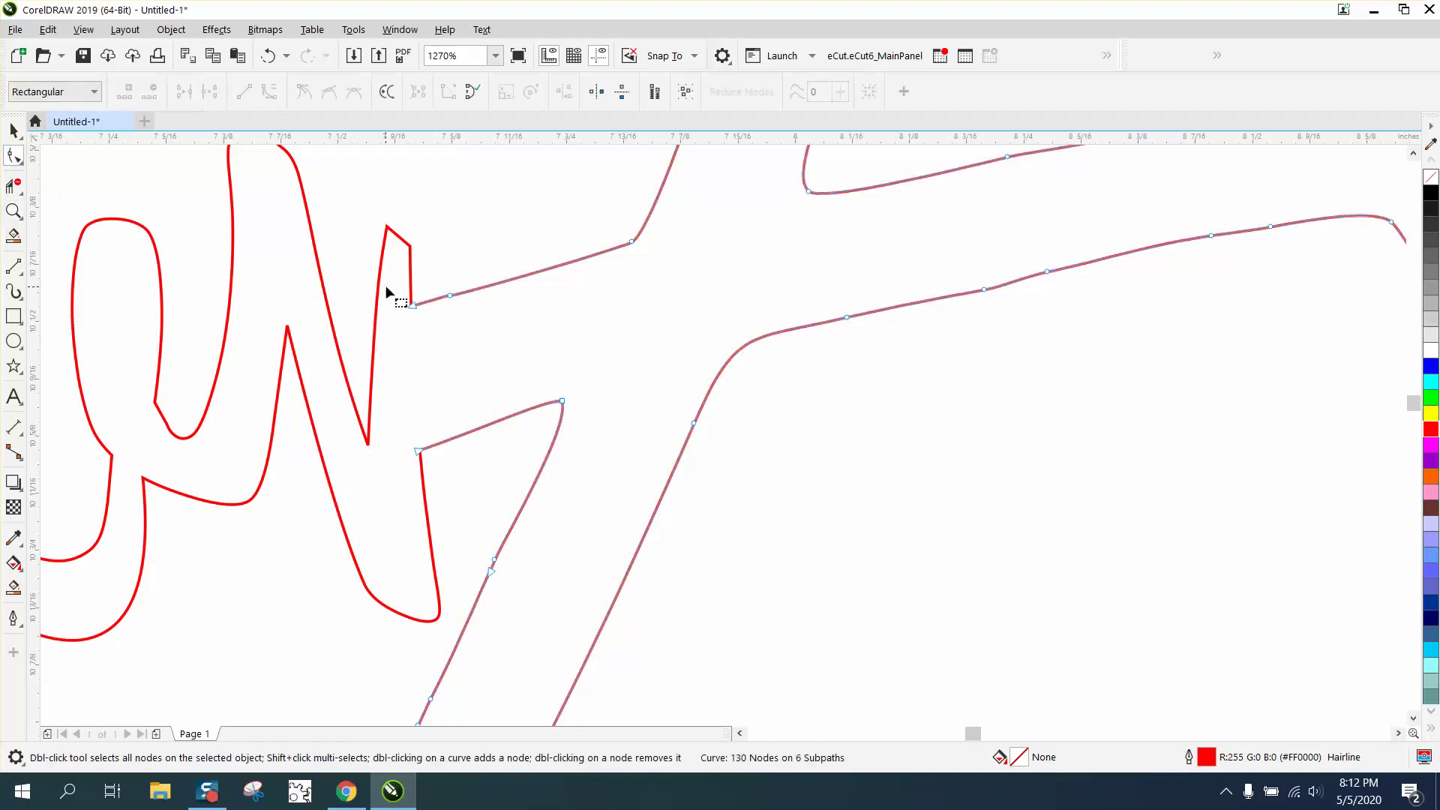
pyautogui.moveTo(412, 307); pyautogui.dragTo(413, 345)
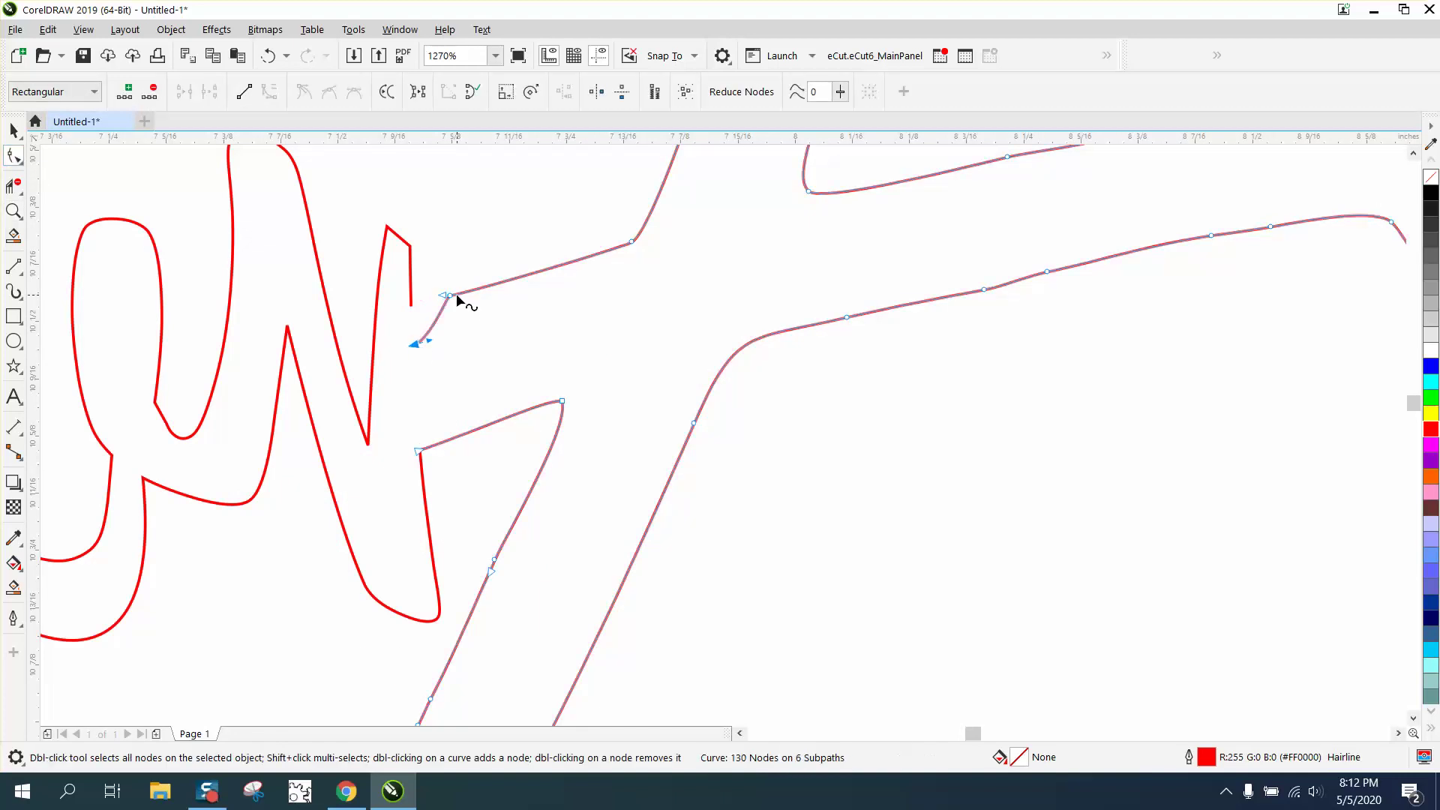
pyautogui.doubleClick(450, 295)
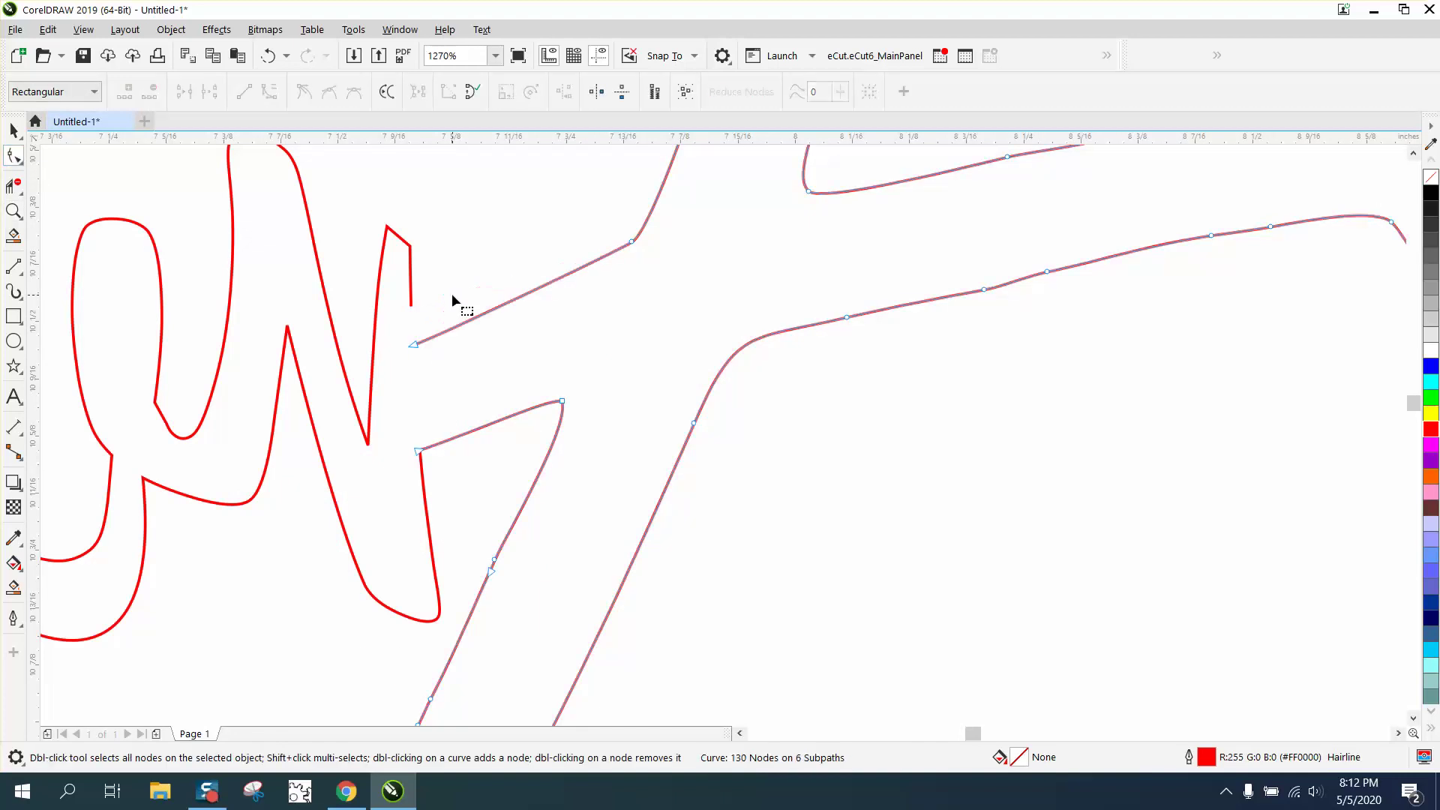
# Step: Drag the y's end node onto the hose curve and zoom in on the junction below the letters
pyautogui.click(411, 299)
pyautogui.moveTo(411, 306); pyautogui.dragTo(413, 345)
pyautogui.scroll(-2, 467, 370)
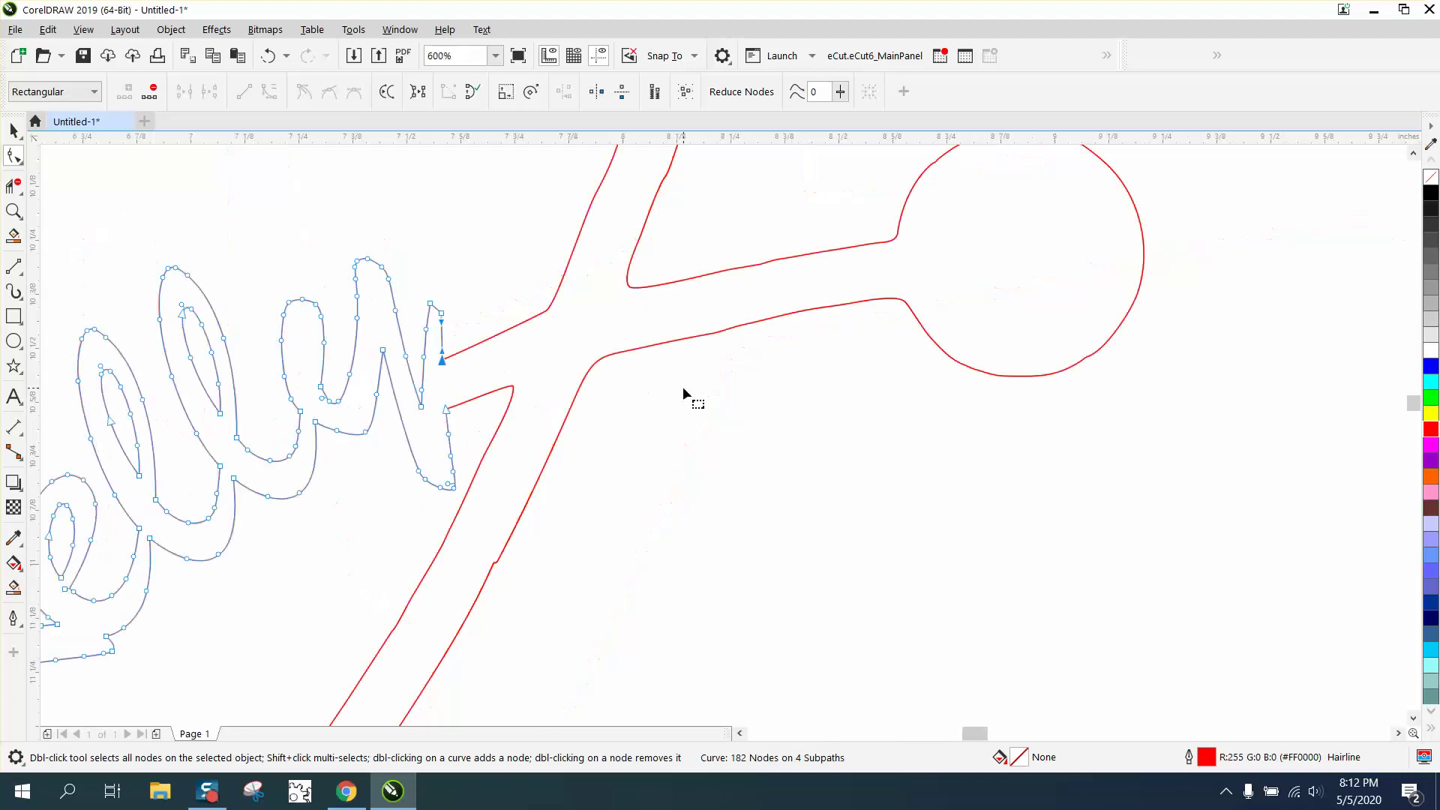
pyautogui.scroll(-2, 684, 384)
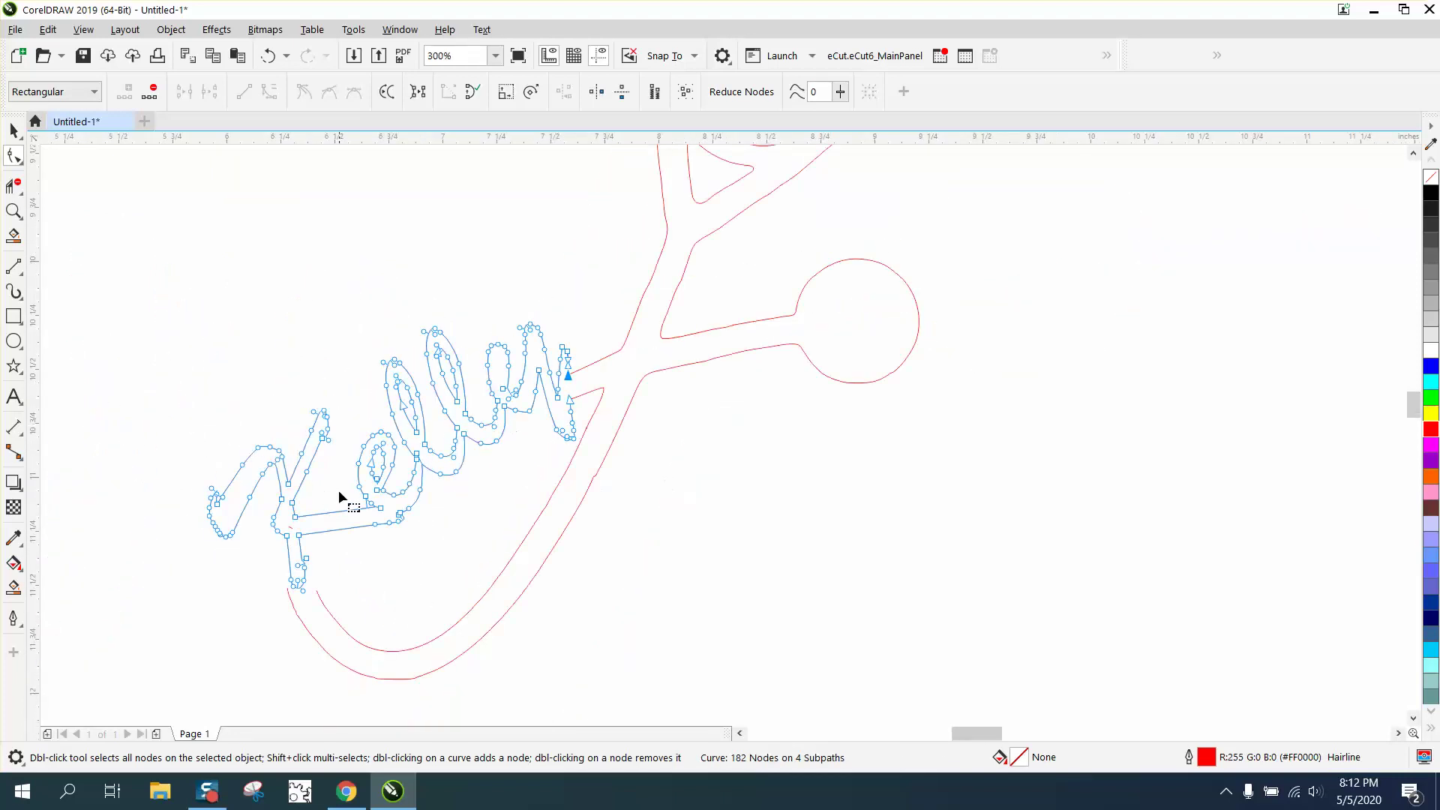
pyautogui.click(14, 211)
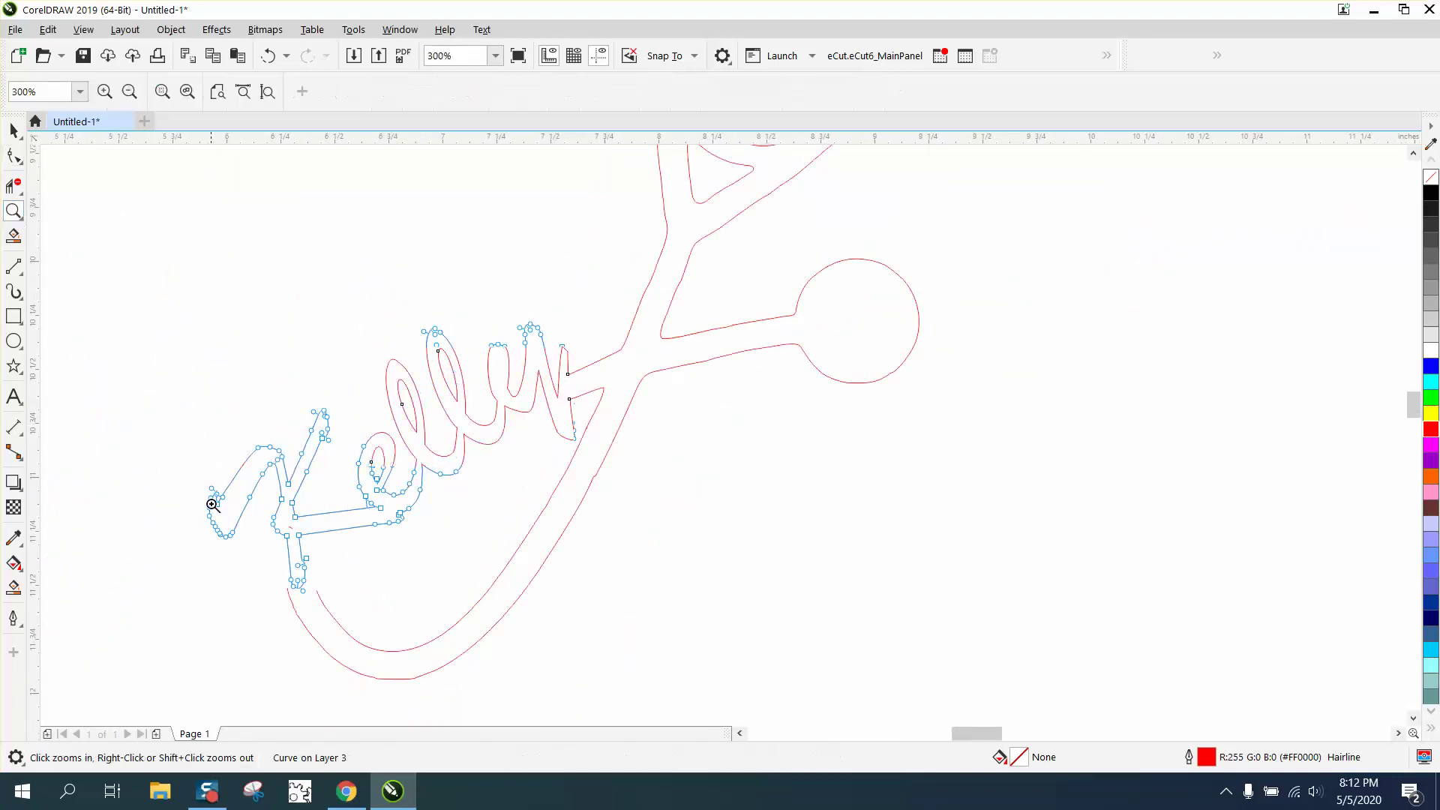
pyautogui.moveTo(217, 524); pyautogui.dragTo(422, 651)
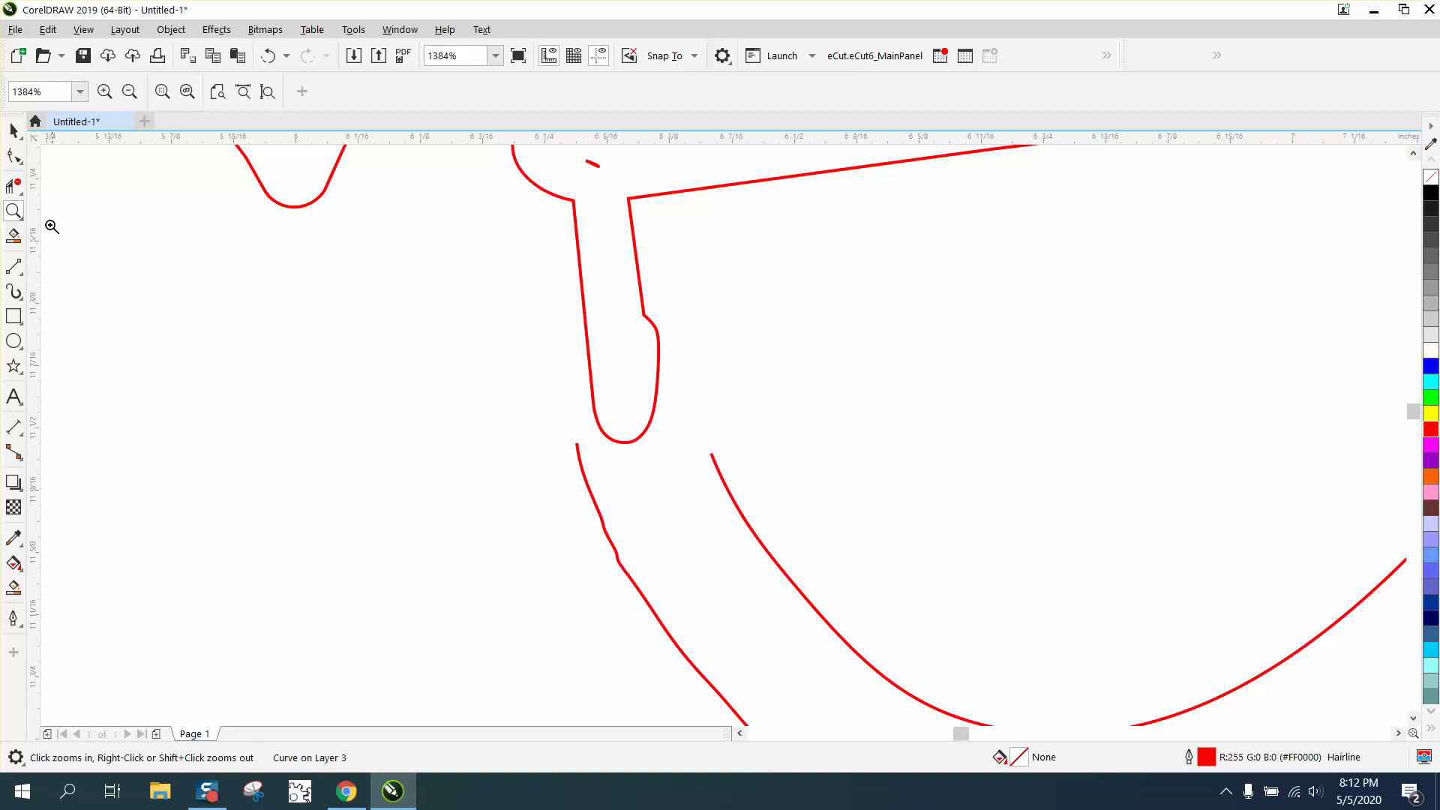
# Step: Brush the notched, bulging hose line below the letters smooth with the Smooth tool
pyautogui.click(21, 162)
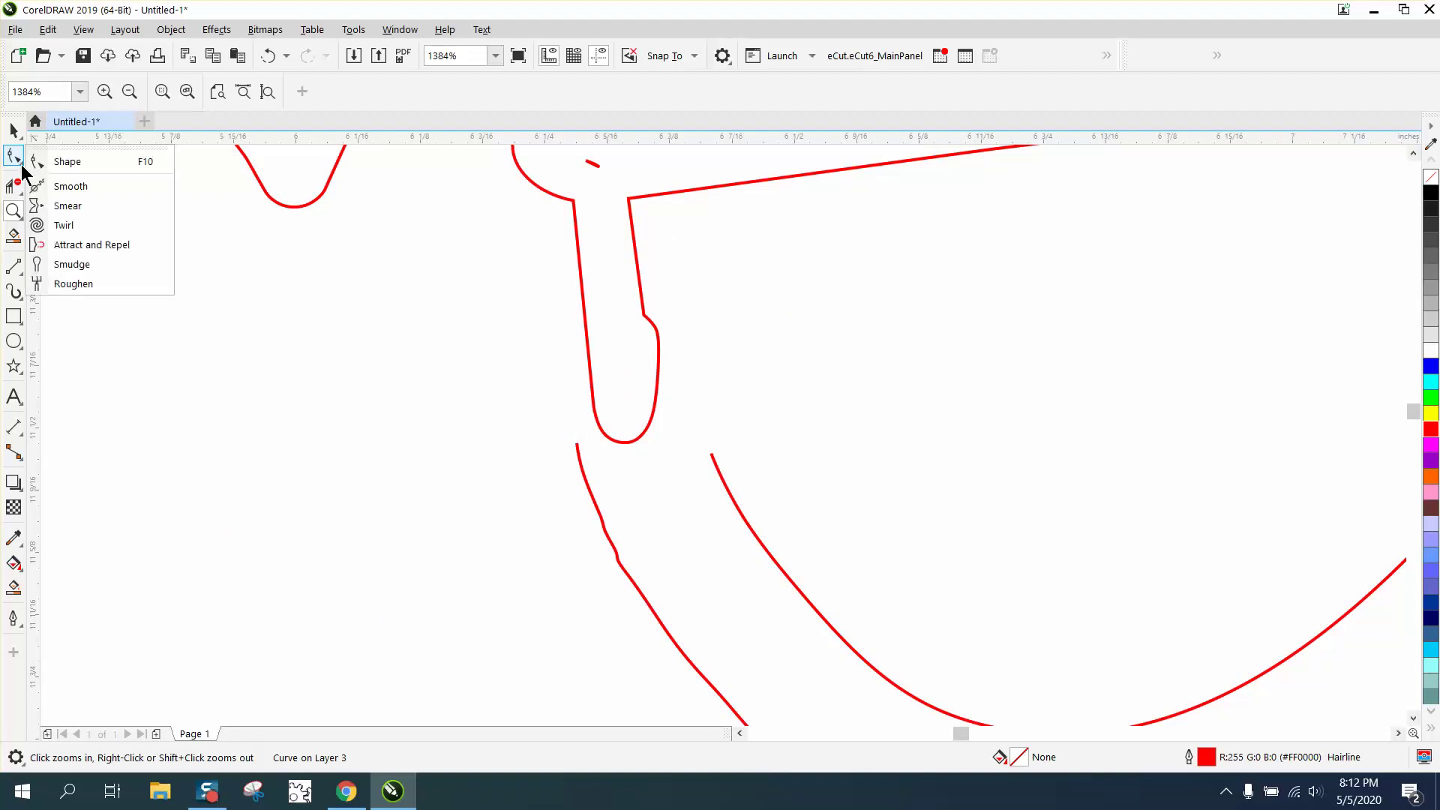
pyautogui.click(71, 187)
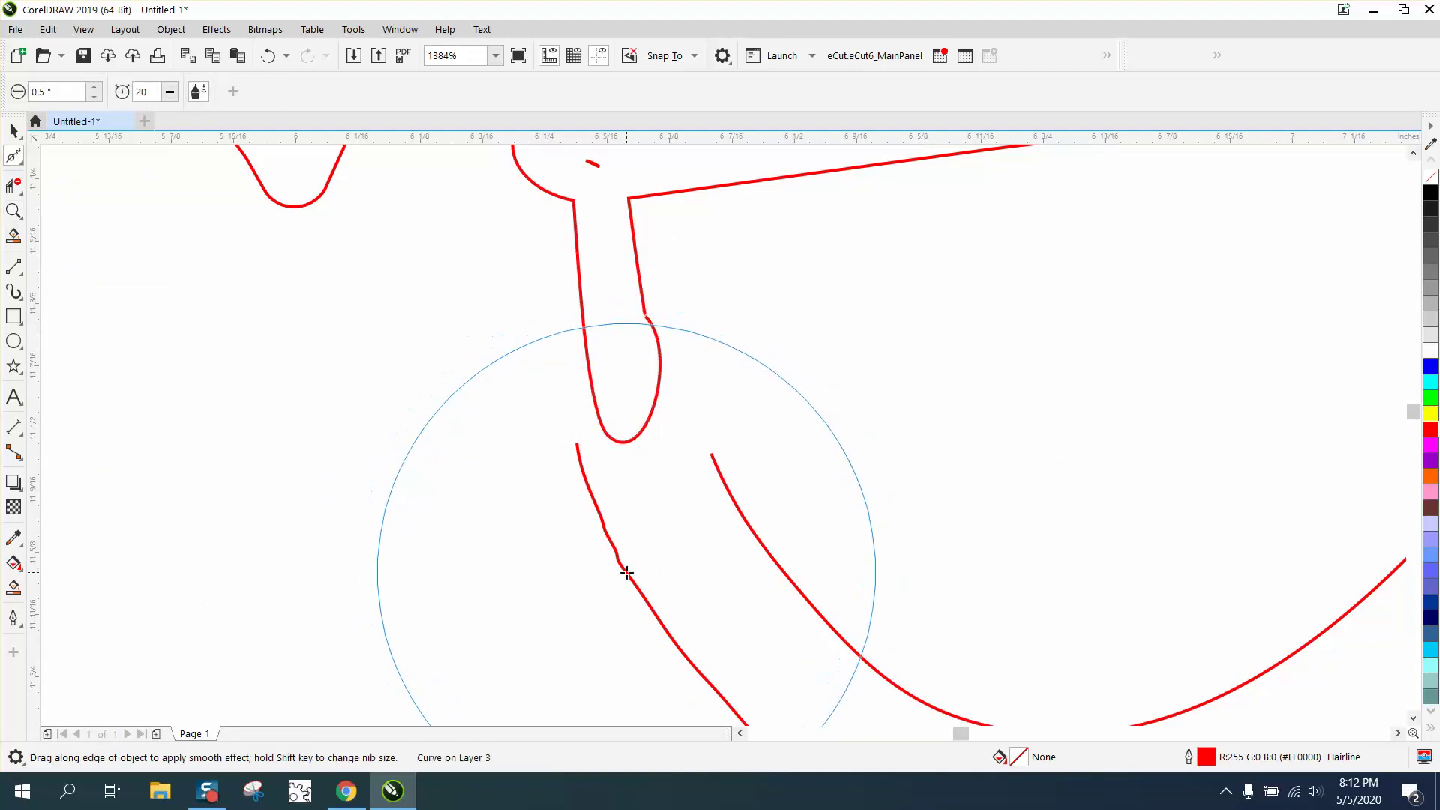
pyautogui.moveTo(609, 555)
pyautogui.mouseDown()
pyautogui.moveTo(628, 546)
pyautogui.moveTo(640, 592)
pyautogui.mouseUp()
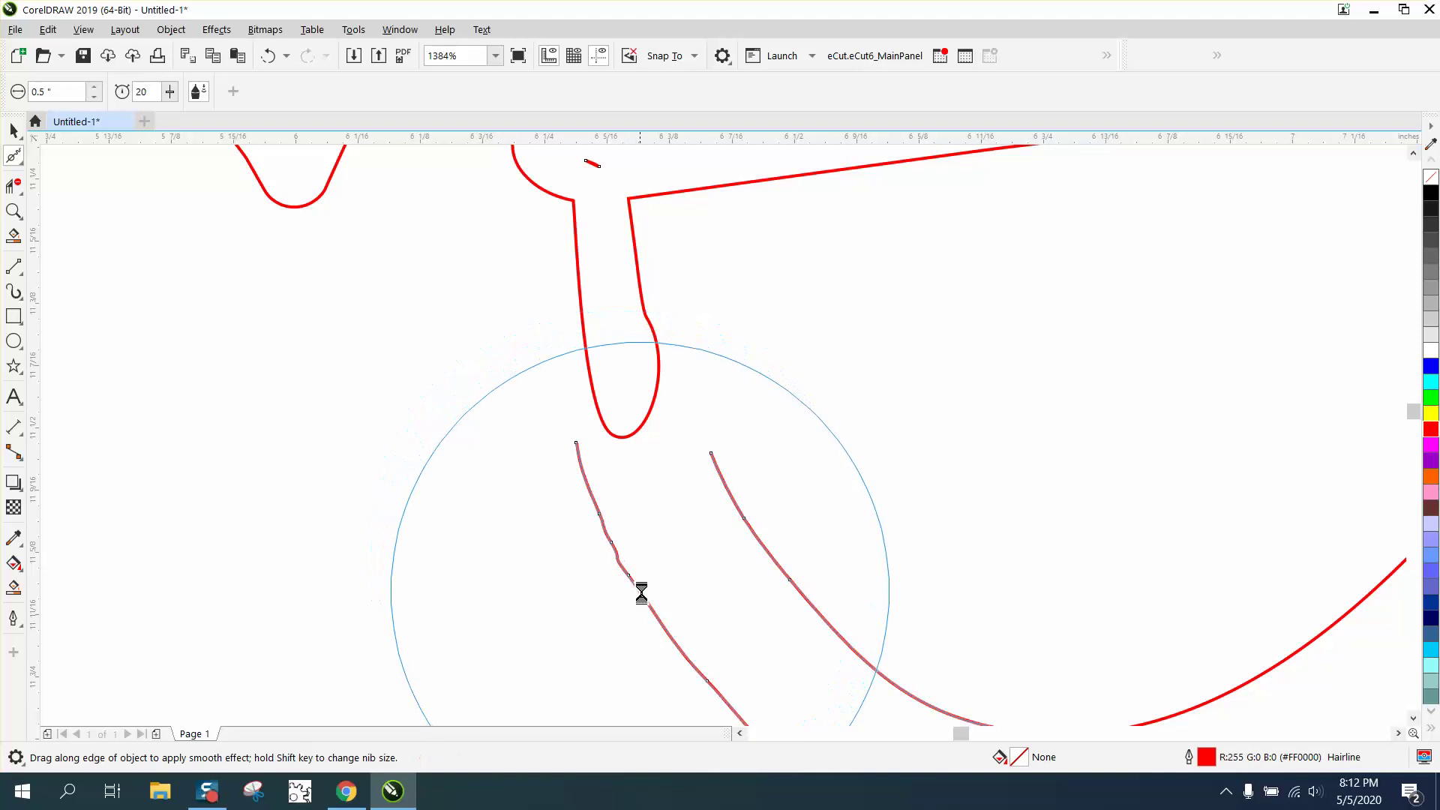
pyautogui.click(22, 163)
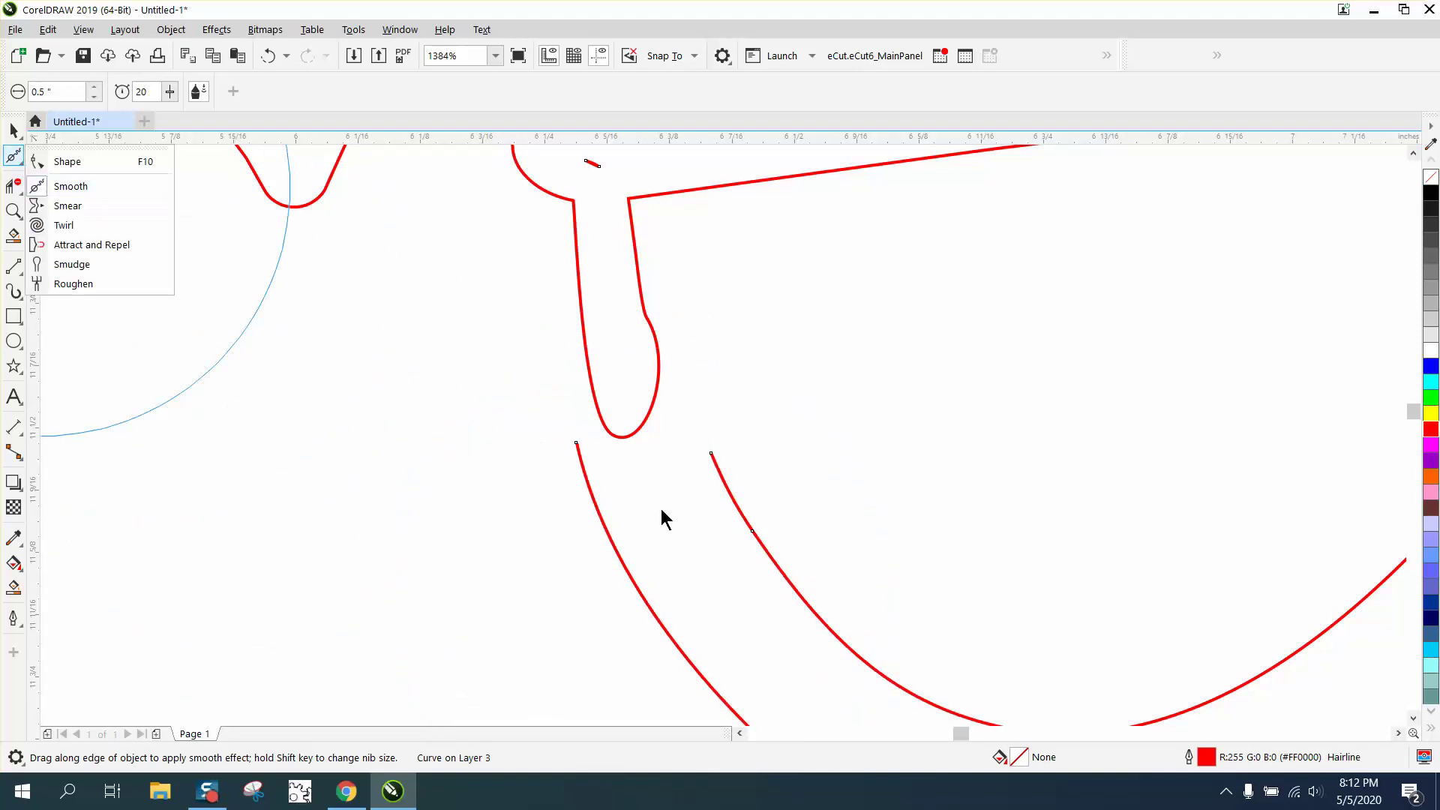
pyautogui.scroll(-2, 654, 459)
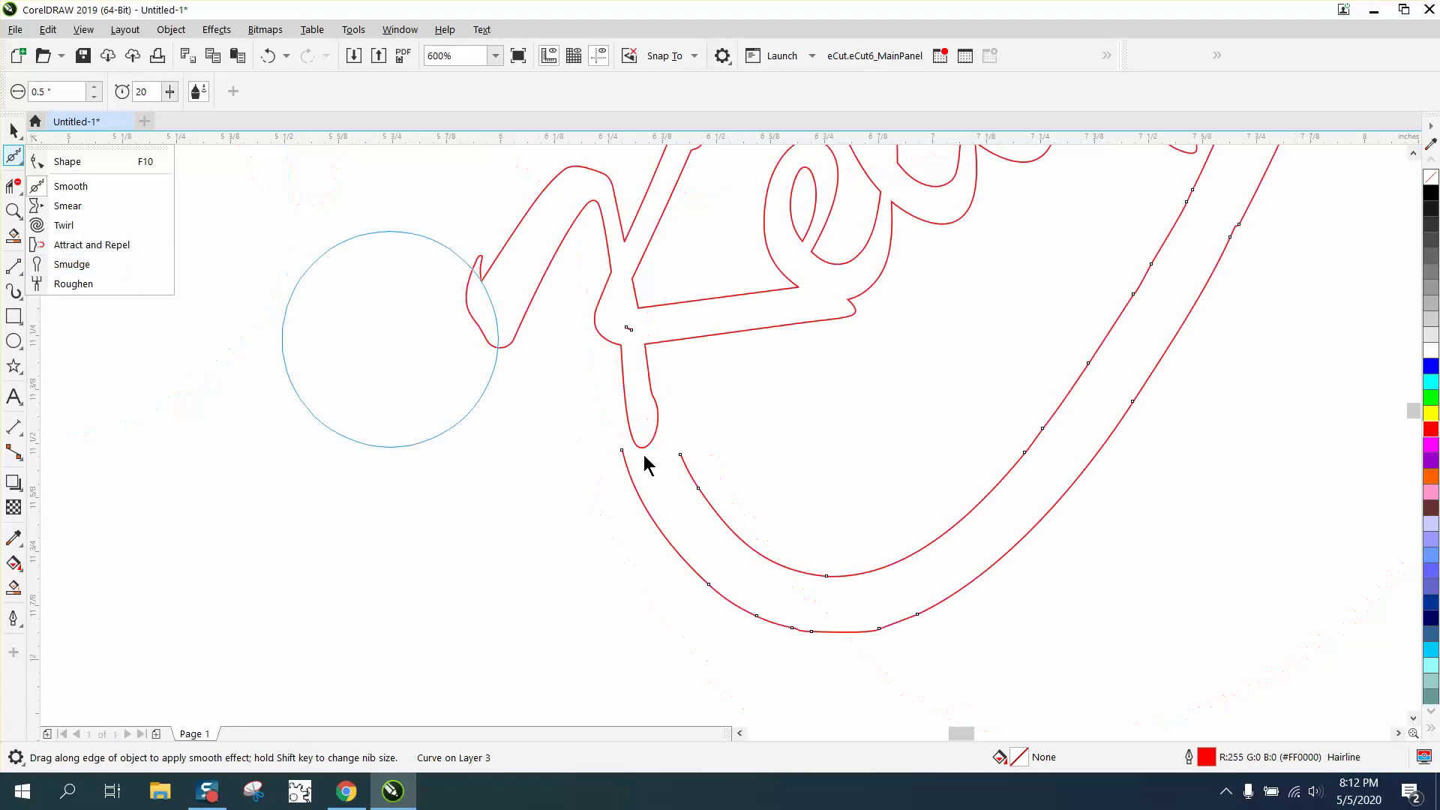
pyautogui.click(46, 135)
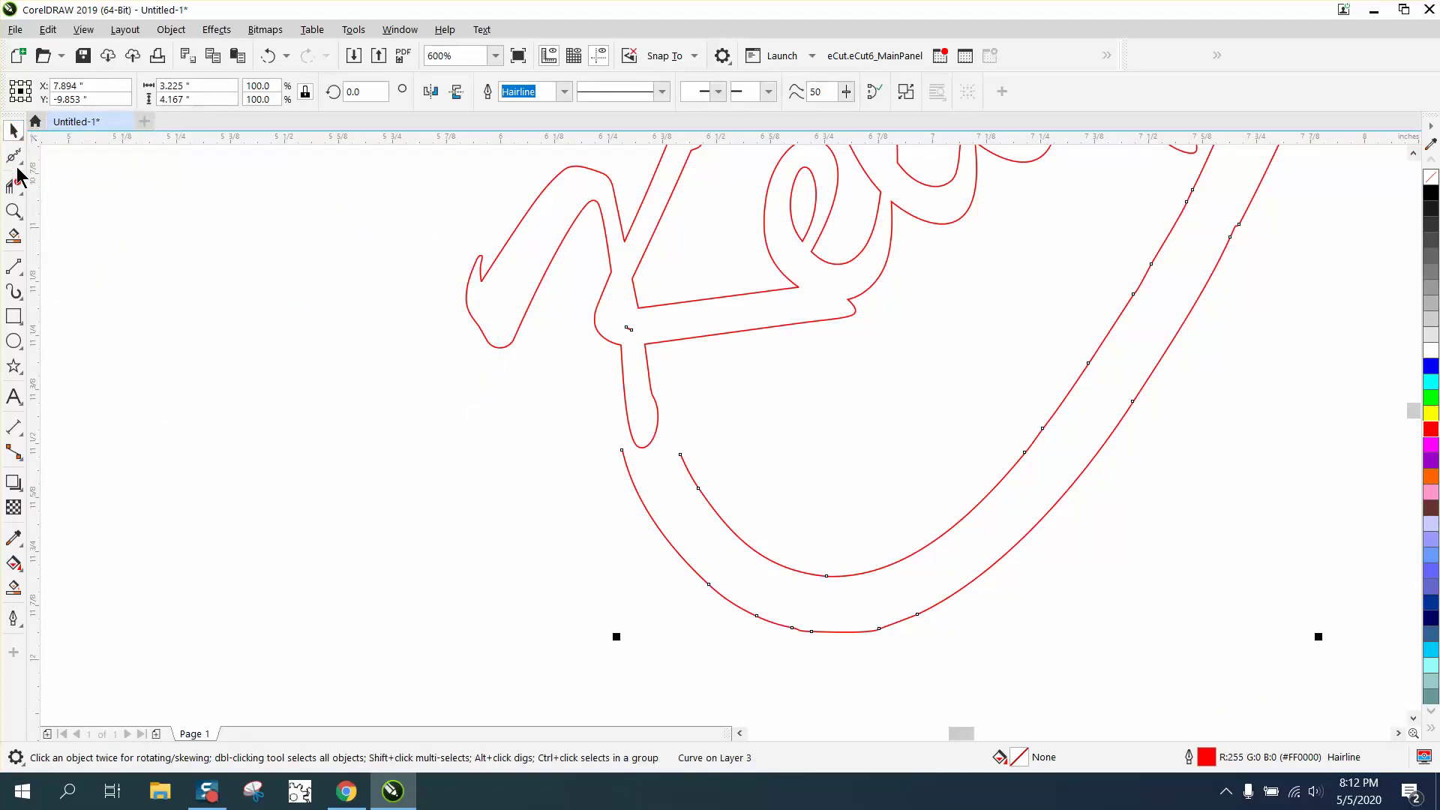
# Step: Drag the letter outline's two bottom nodes onto the left and right hose lines
pyautogui.click(13, 212)
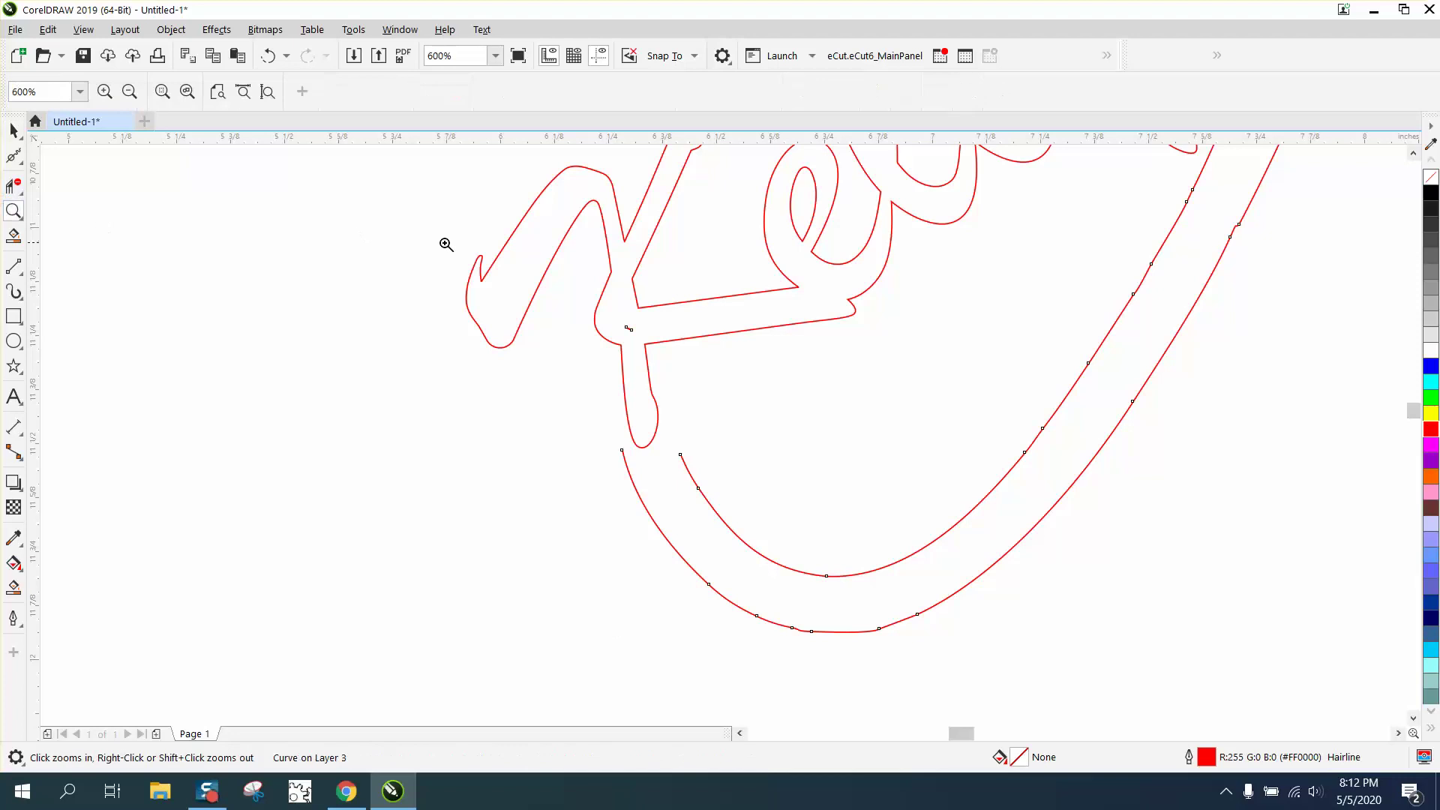
pyautogui.moveTo(508, 299); pyautogui.dragTo(851, 583)
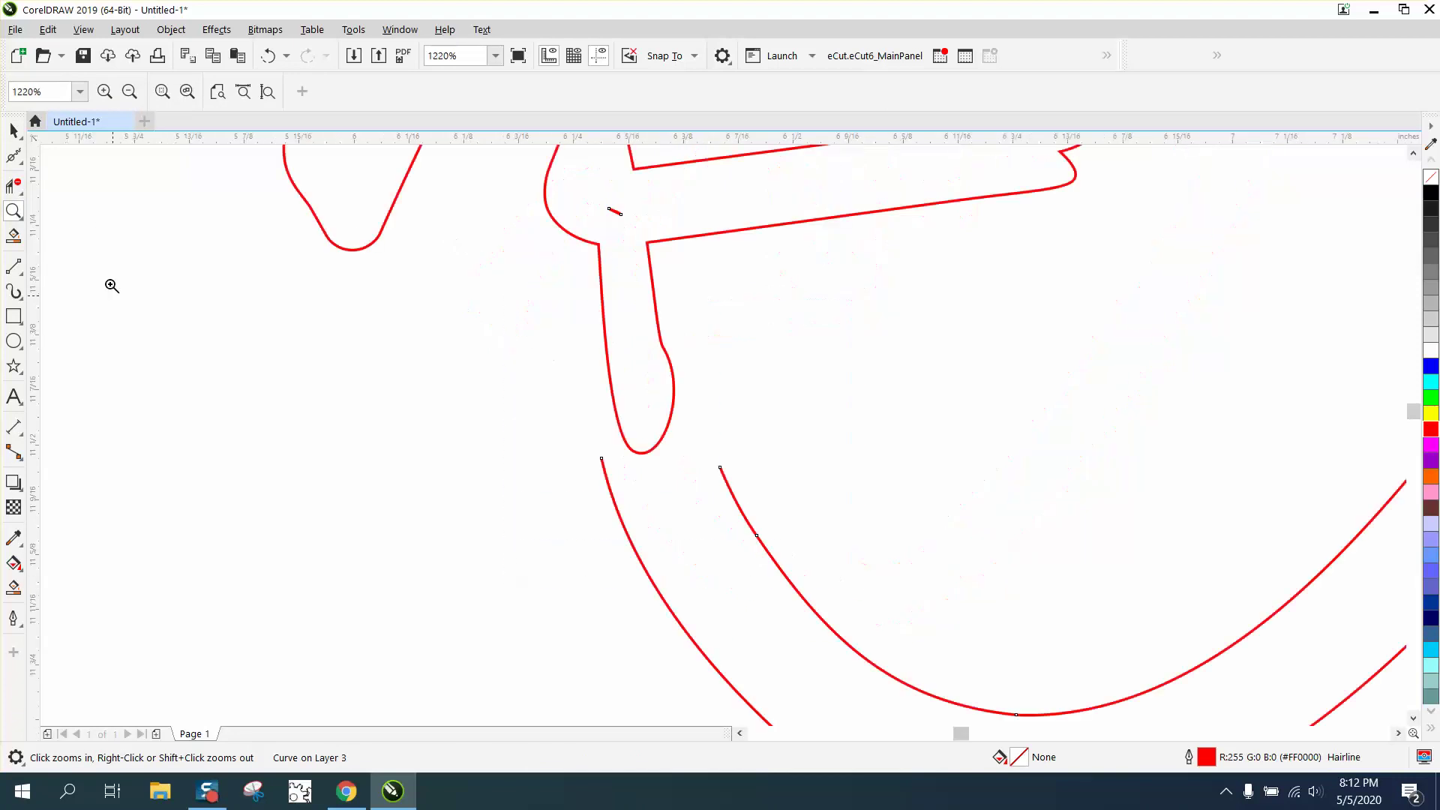
pyautogui.click(16, 161)
pyautogui.click(69, 163)
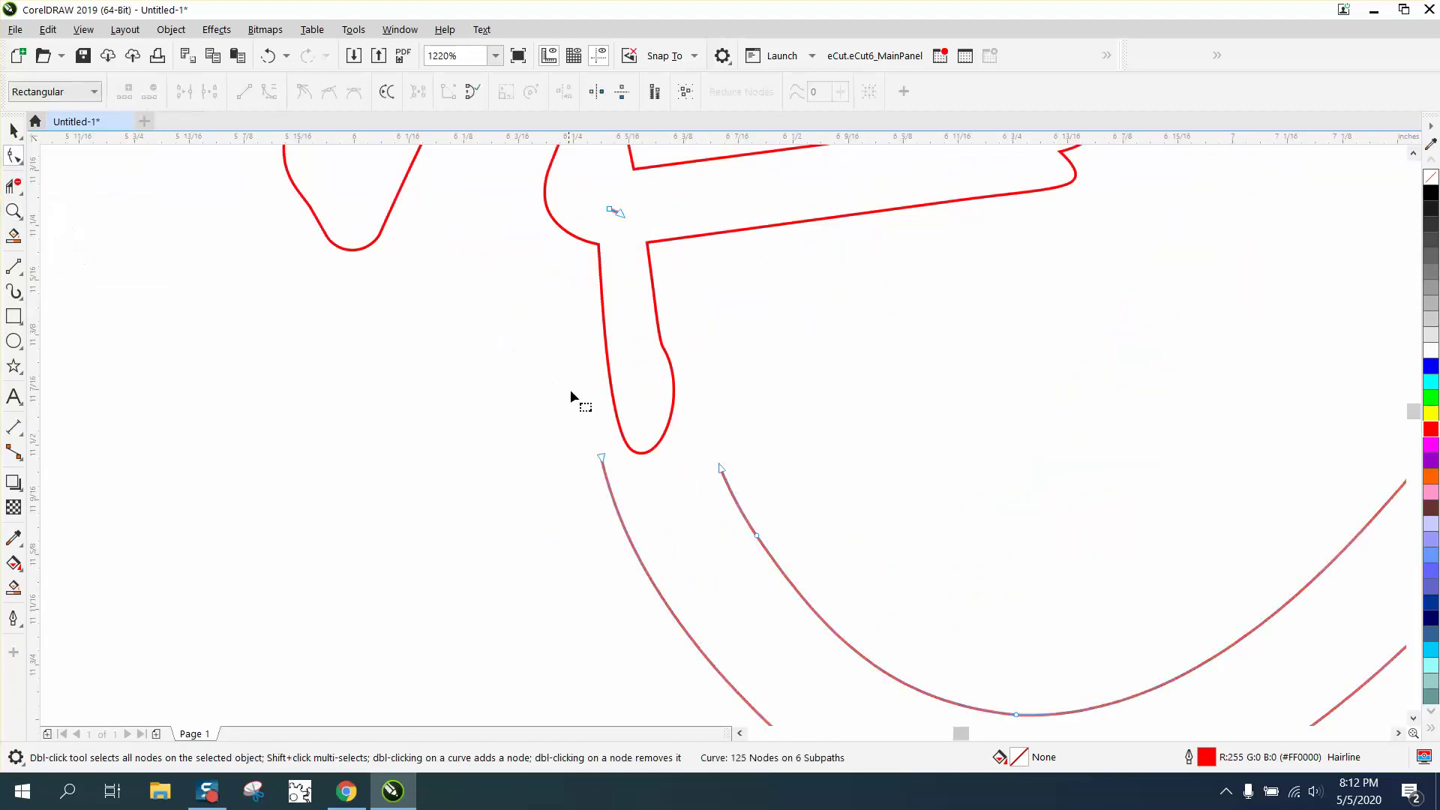
pyautogui.click(641, 455)
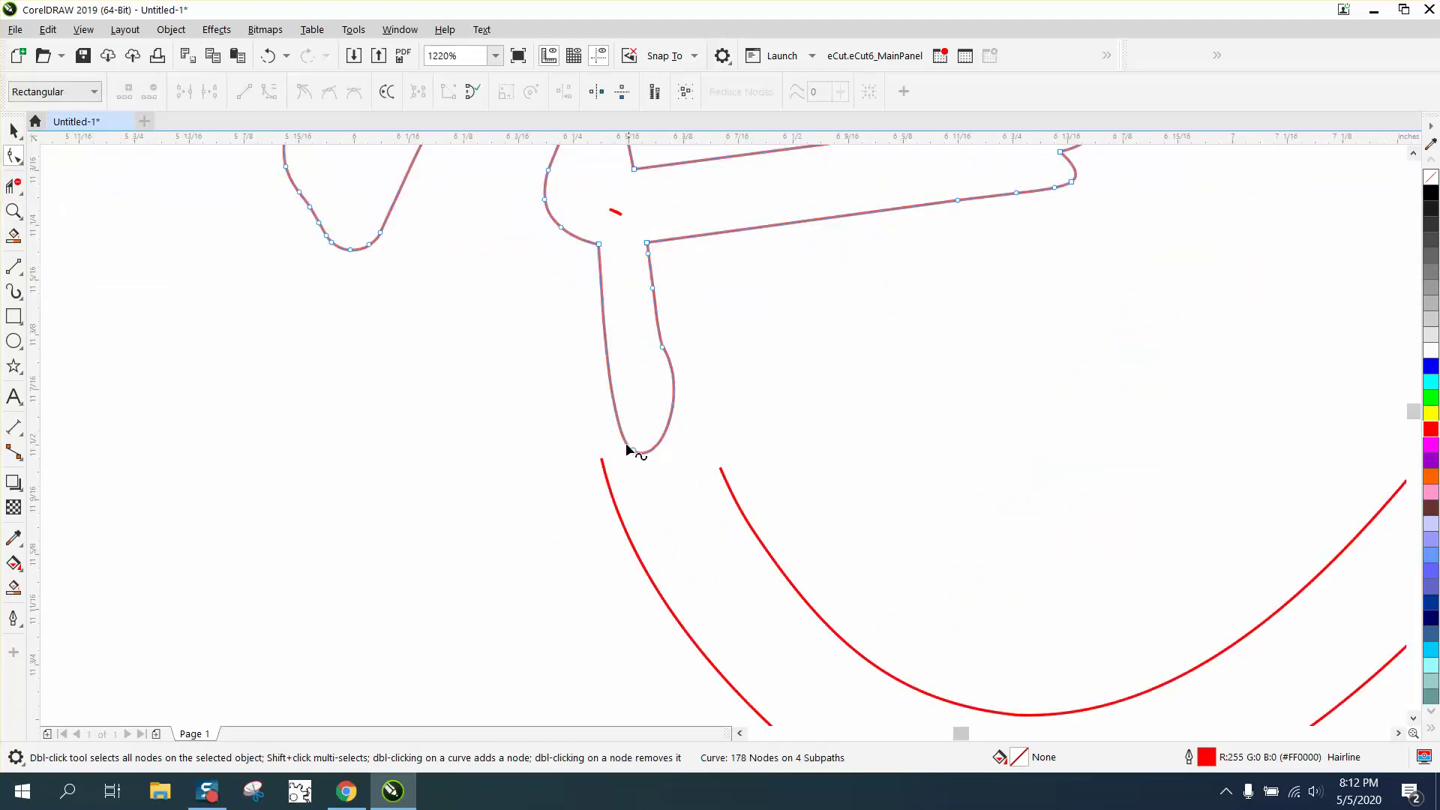
pyautogui.moveTo(633, 453); pyautogui.dragTo(610, 473)
pyautogui.moveTo(662, 346); pyautogui.dragTo(720, 466)
# Step: Delete the stray segment at the junction, undoing the accidental letter-outline deletion
pyautogui.scroll(-2, 450, 390)
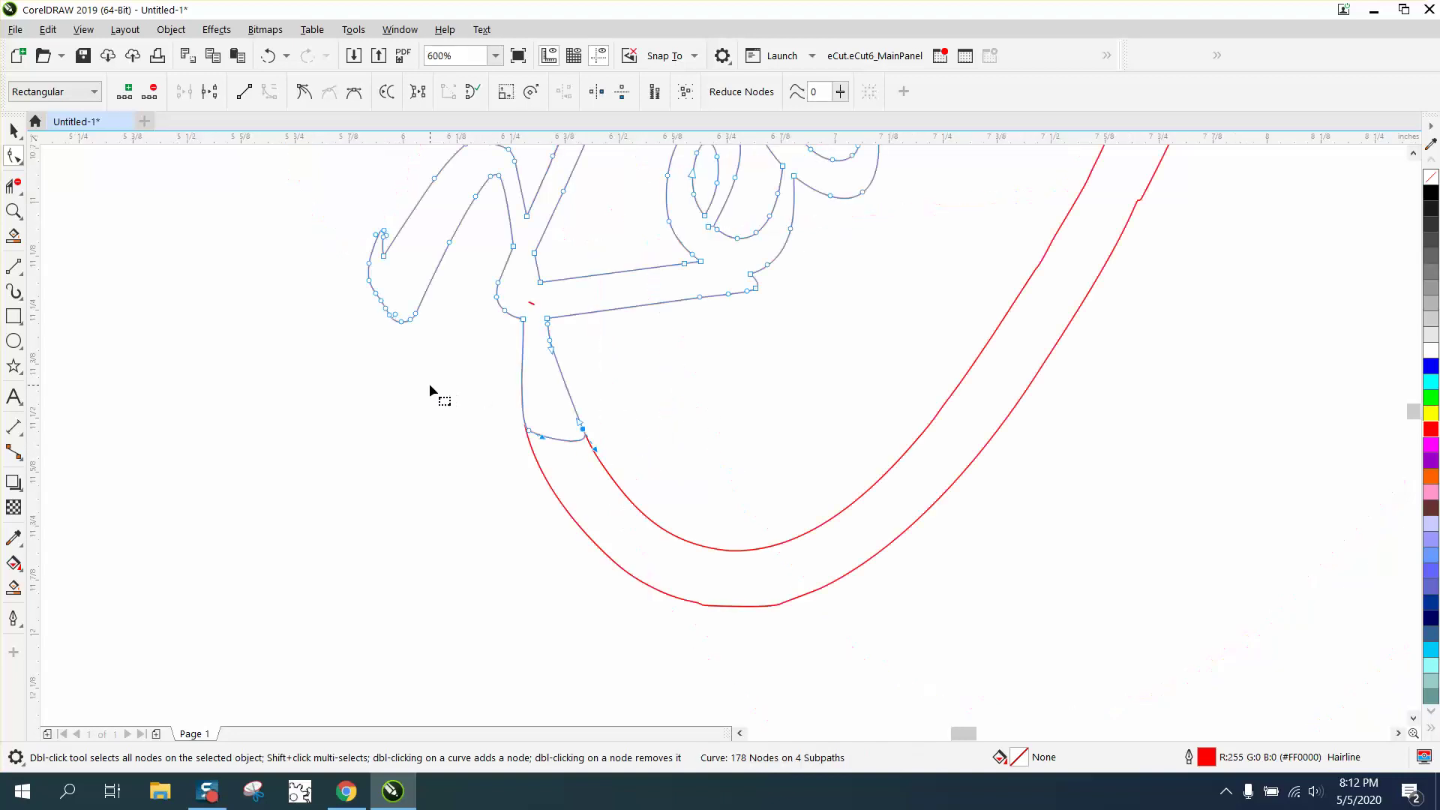
pyautogui.click(13, 185)
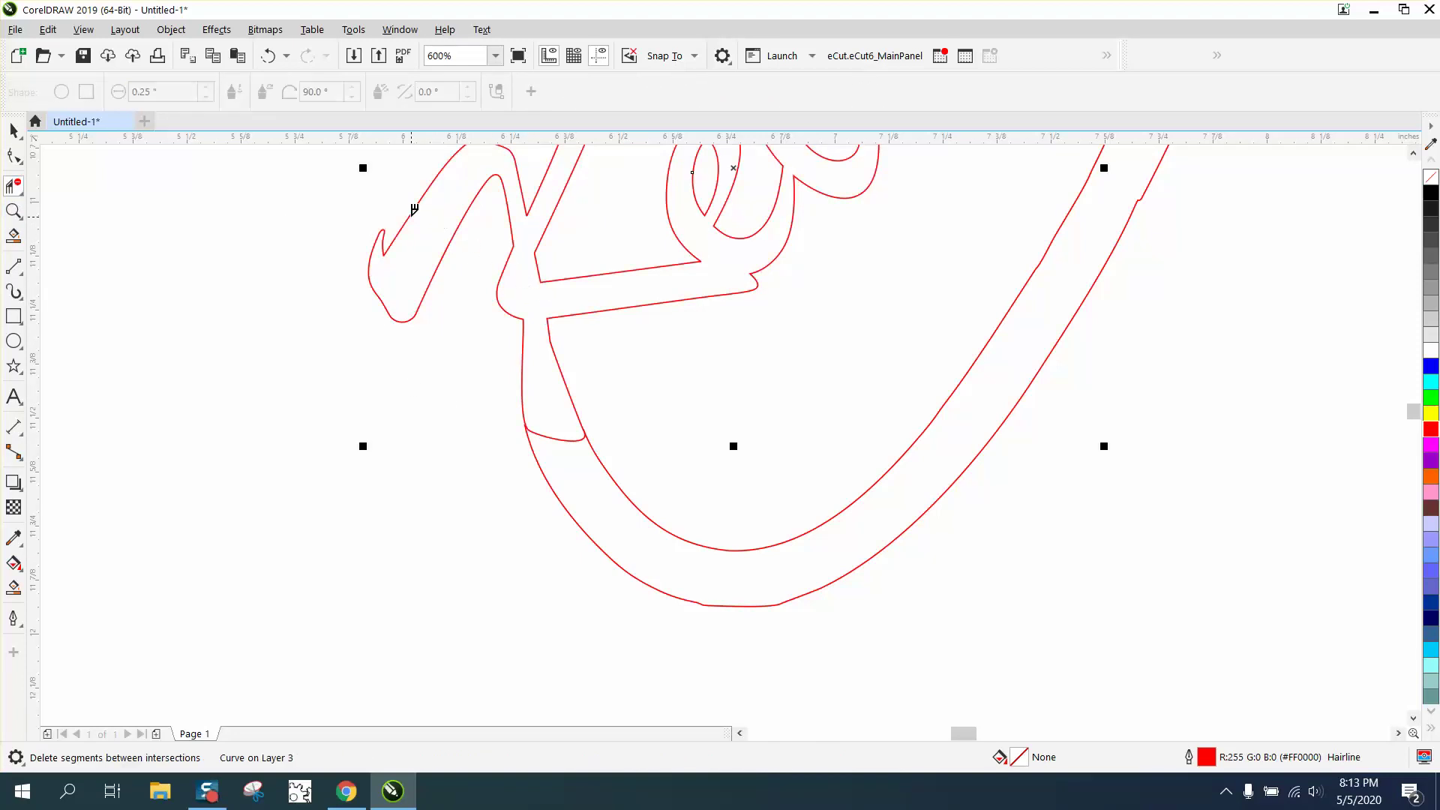
pyautogui.click(572, 436)
pyautogui.click(566, 435)
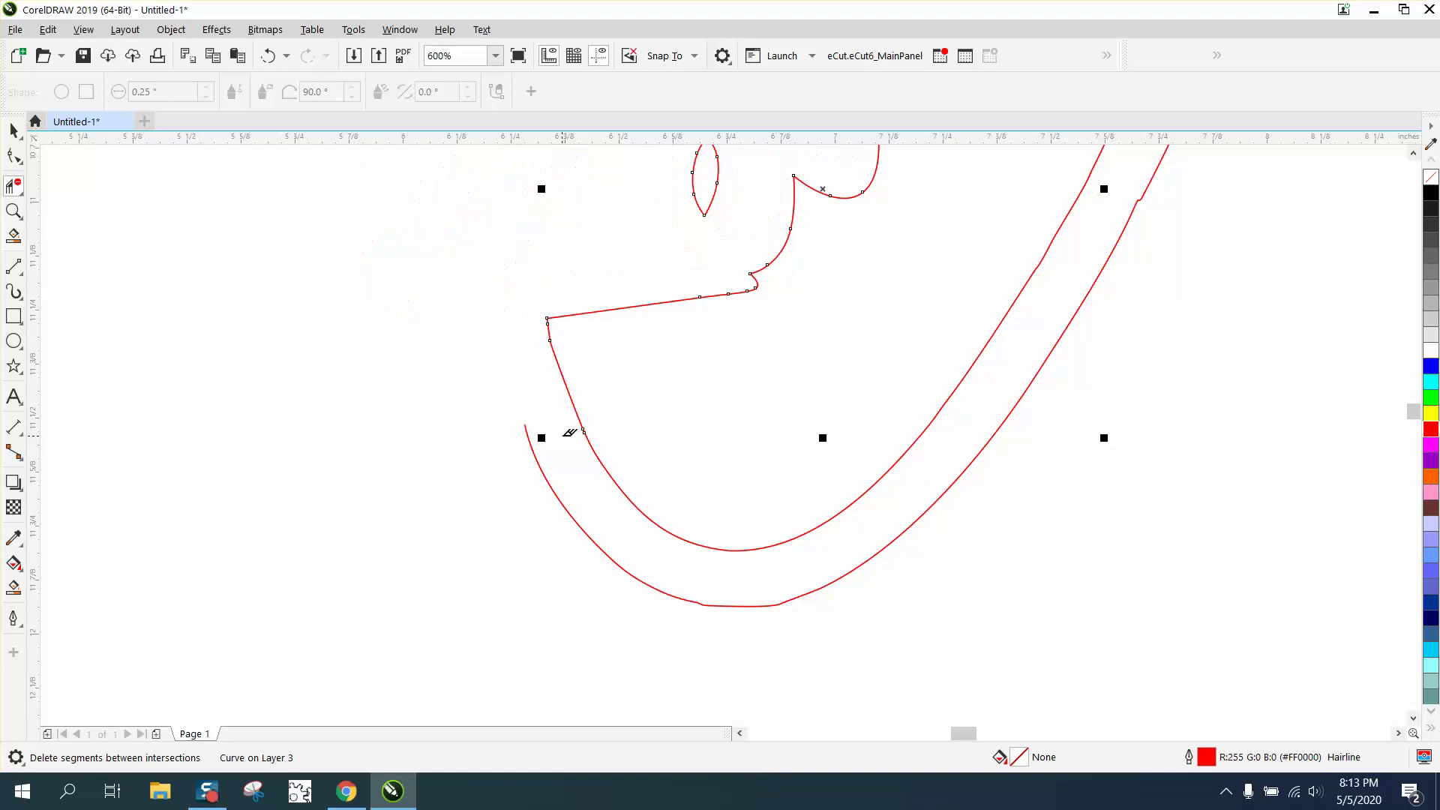
pyautogui.click(268, 56)
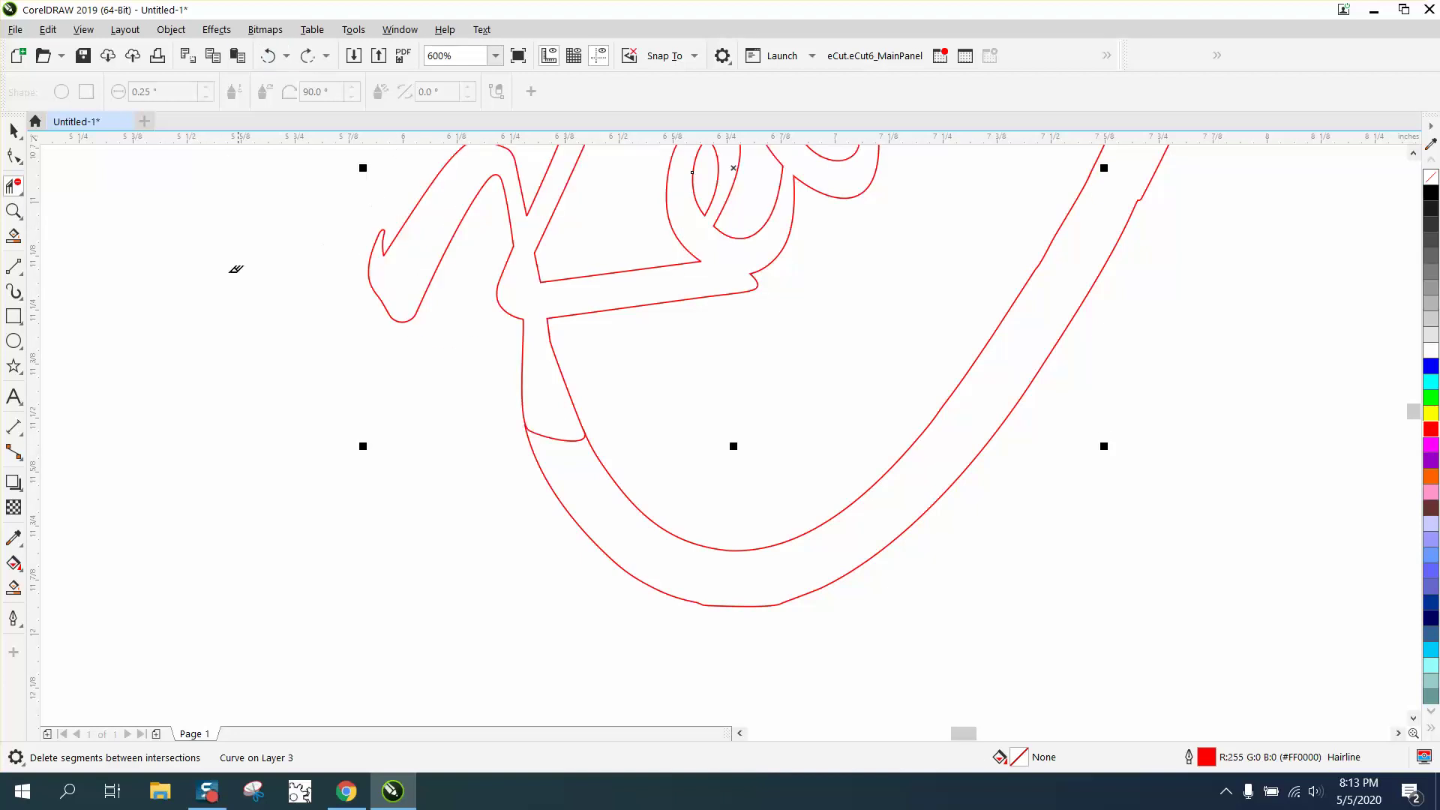
# Step: Zoom into the junction corner and snap the slanted stroke's top node onto the curve
pyautogui.click(14, 211)
pyautogui.moveTo(482, 389); pyautogui.dragTo(649, 493)
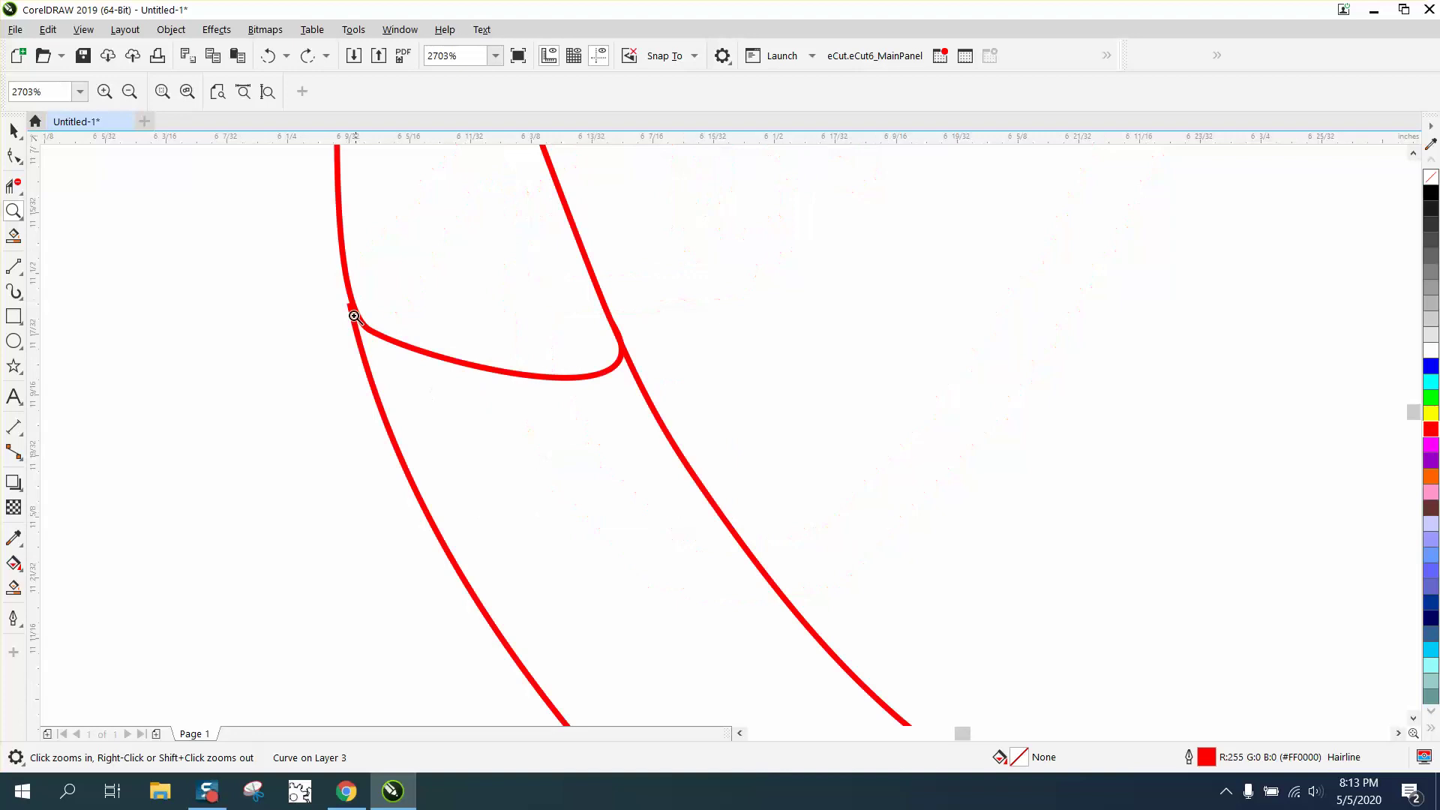
pyautogui.moveTo(339, 291); pyautogui.dragTo(431, 360)
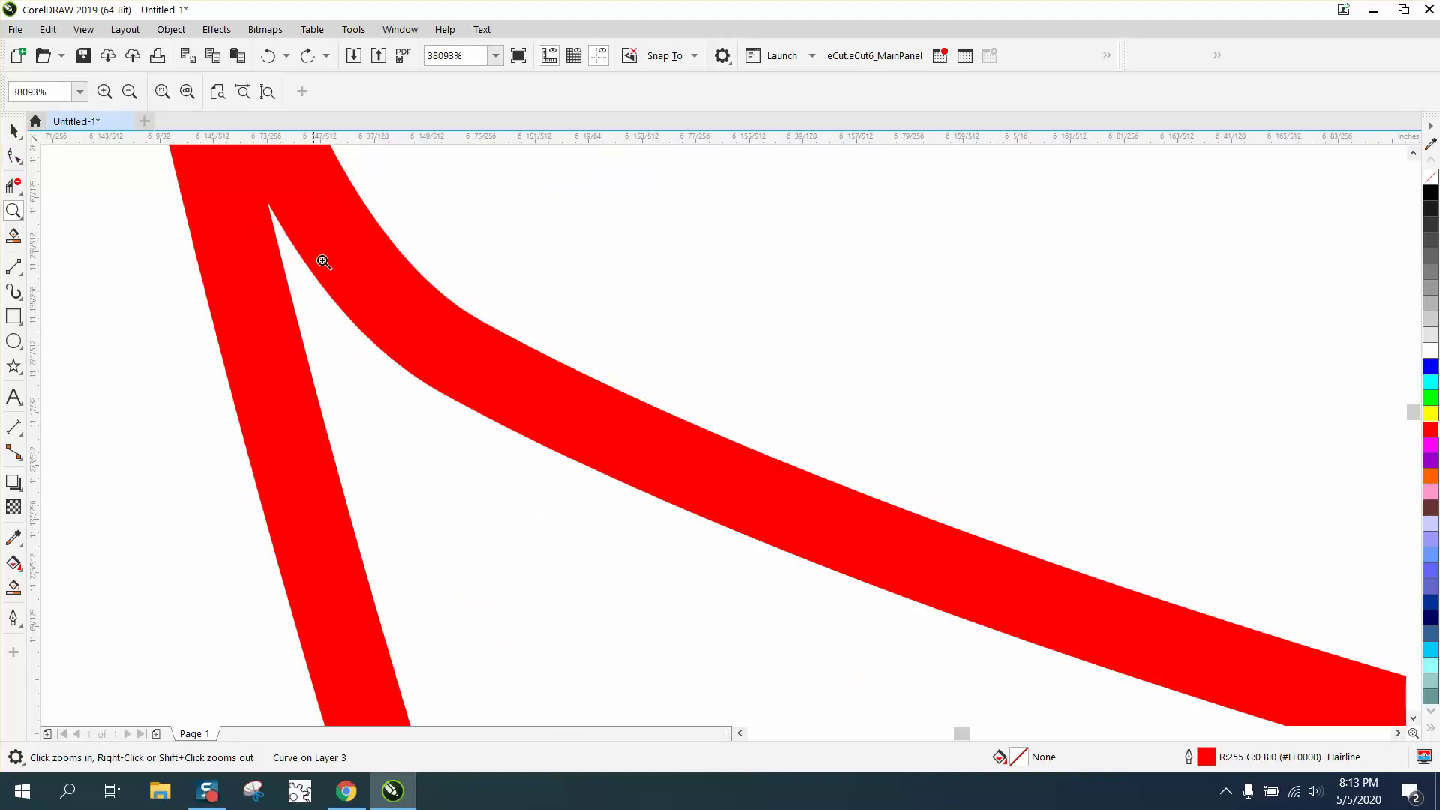
pyautogui.rightClick(382, 295)
pyautogui.click(14, 155)
pyautogui.click(408, 257)
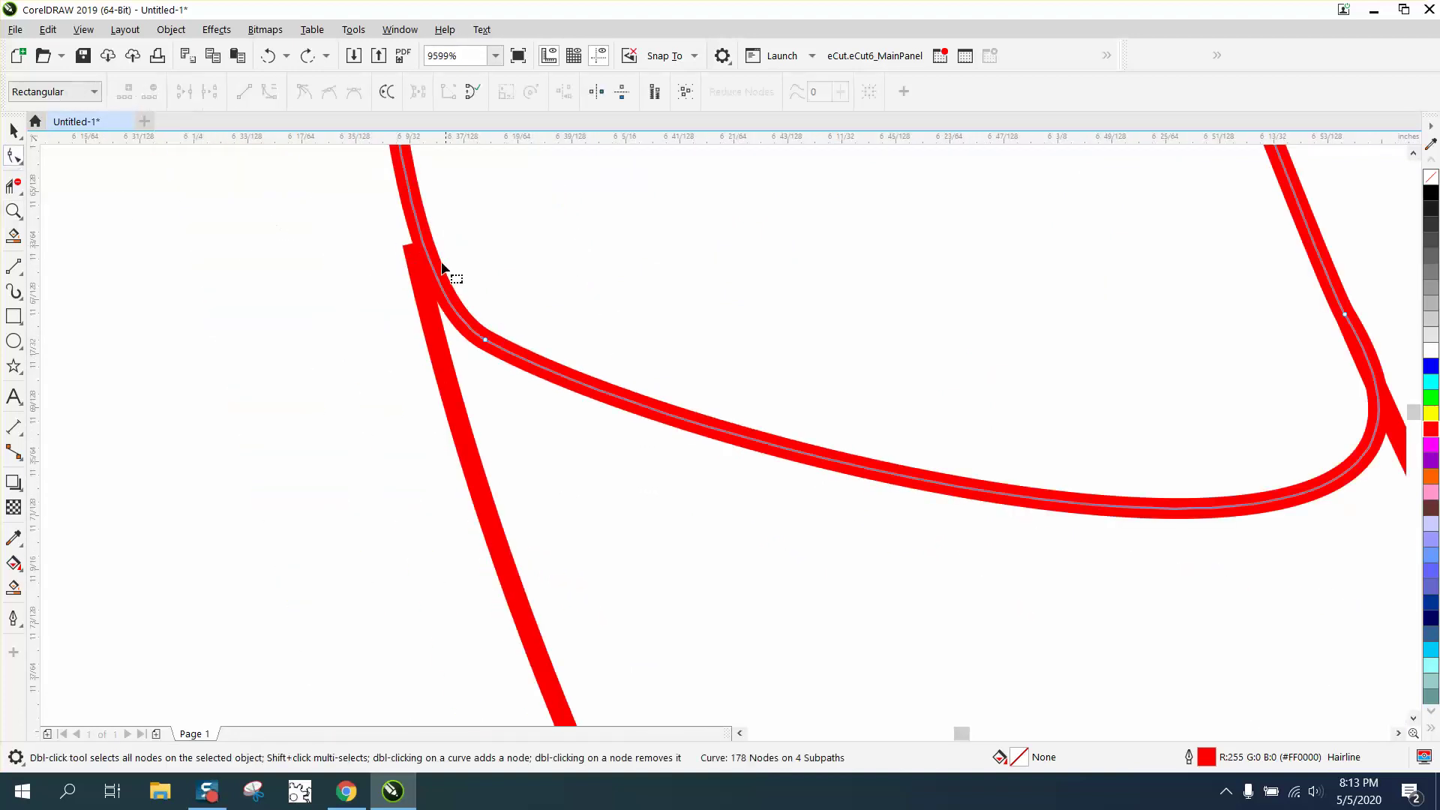
pyautogui.scroll(2, 420, 272)
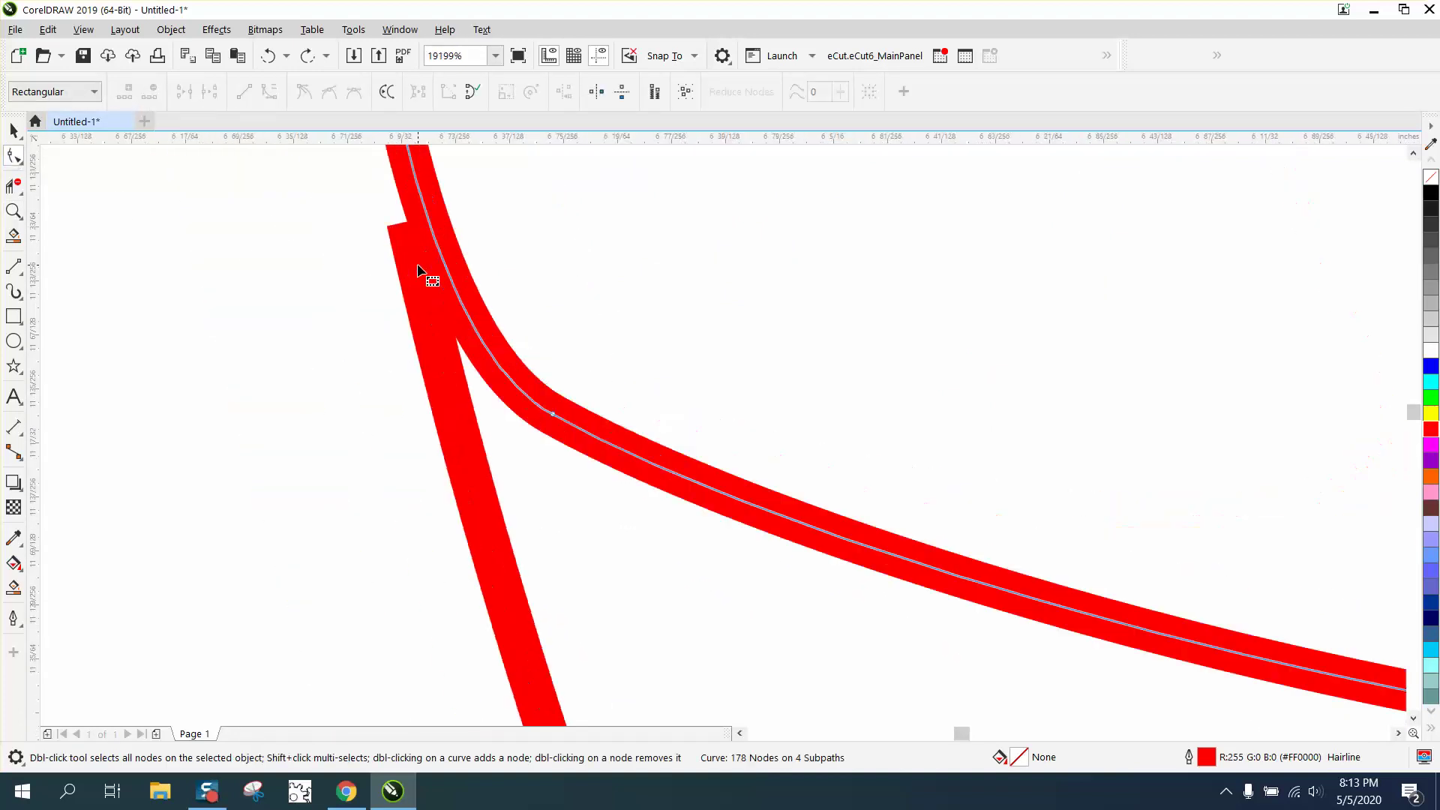
pyautogui.click(446, 383)
pyautogui.moveTo(406, 219); pyautogui.dragTo(428, 222)
# Step: Remove the horizontal segment crossing the hose lines with Virtual Segment Delete
pyautogui.scroll(-4, 224, 227)
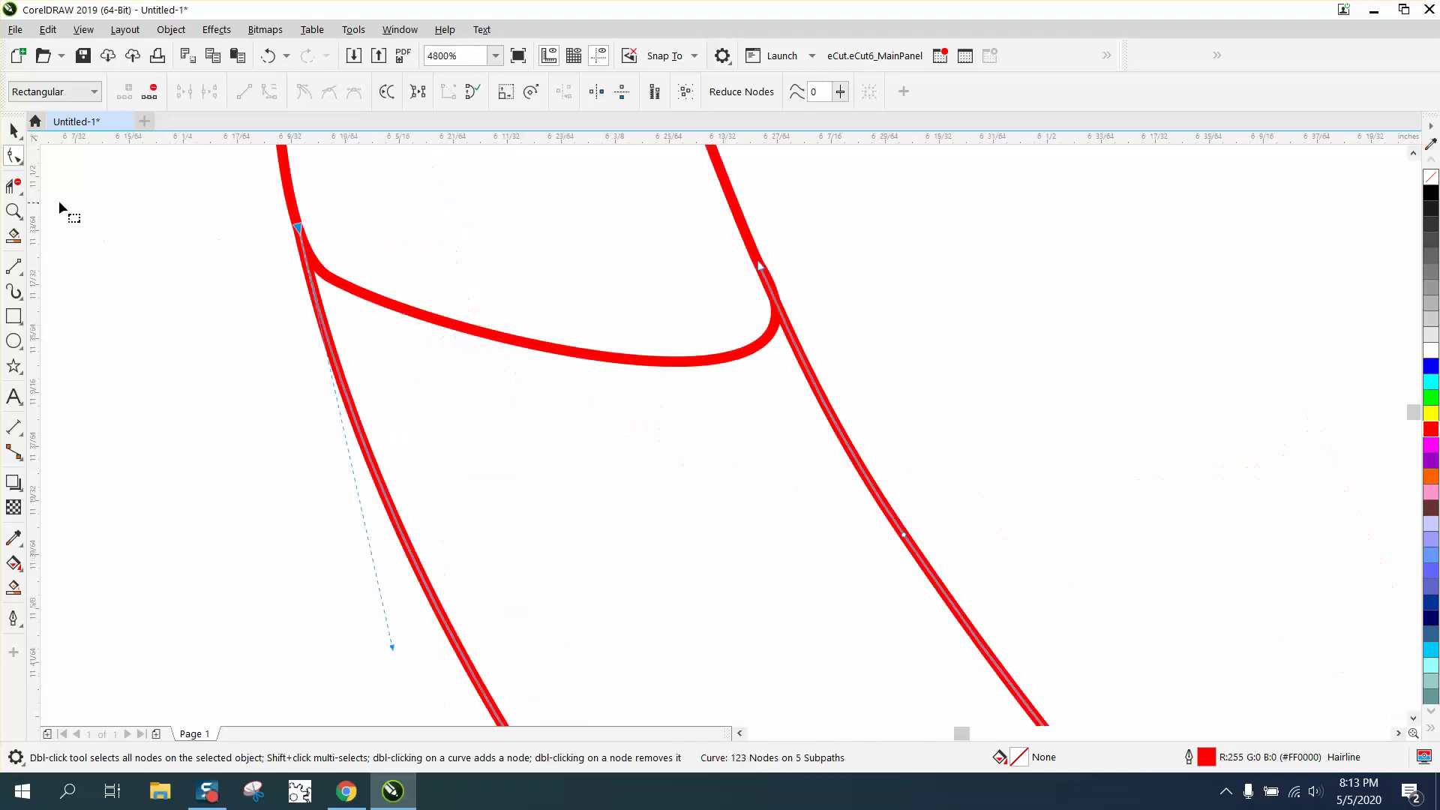
pyautogui.click(15, 186)
pyautogui.moveTo(524, 267); pyautogui.dragTo(618, 380)
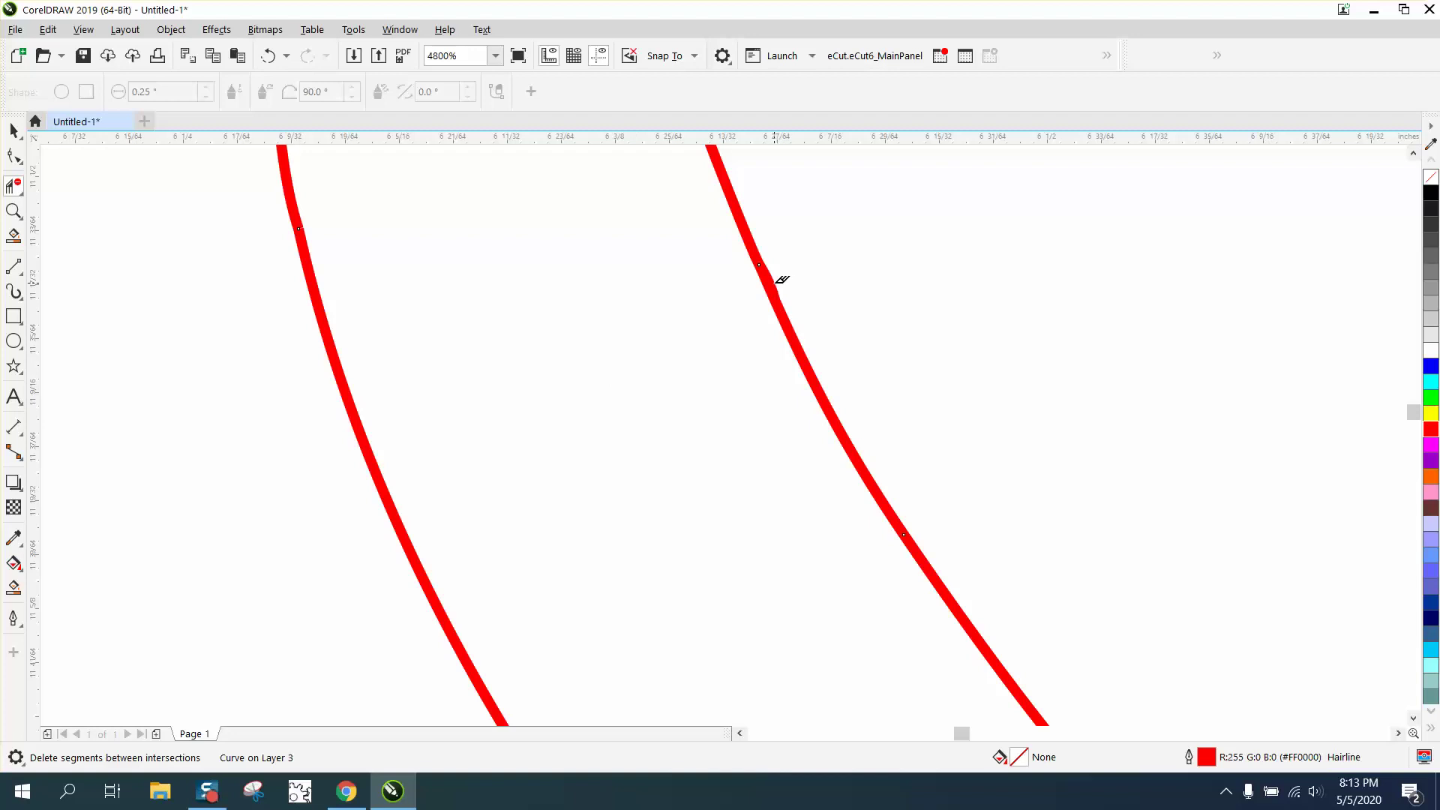
pyautogui.scroll(-6, 781, 280)
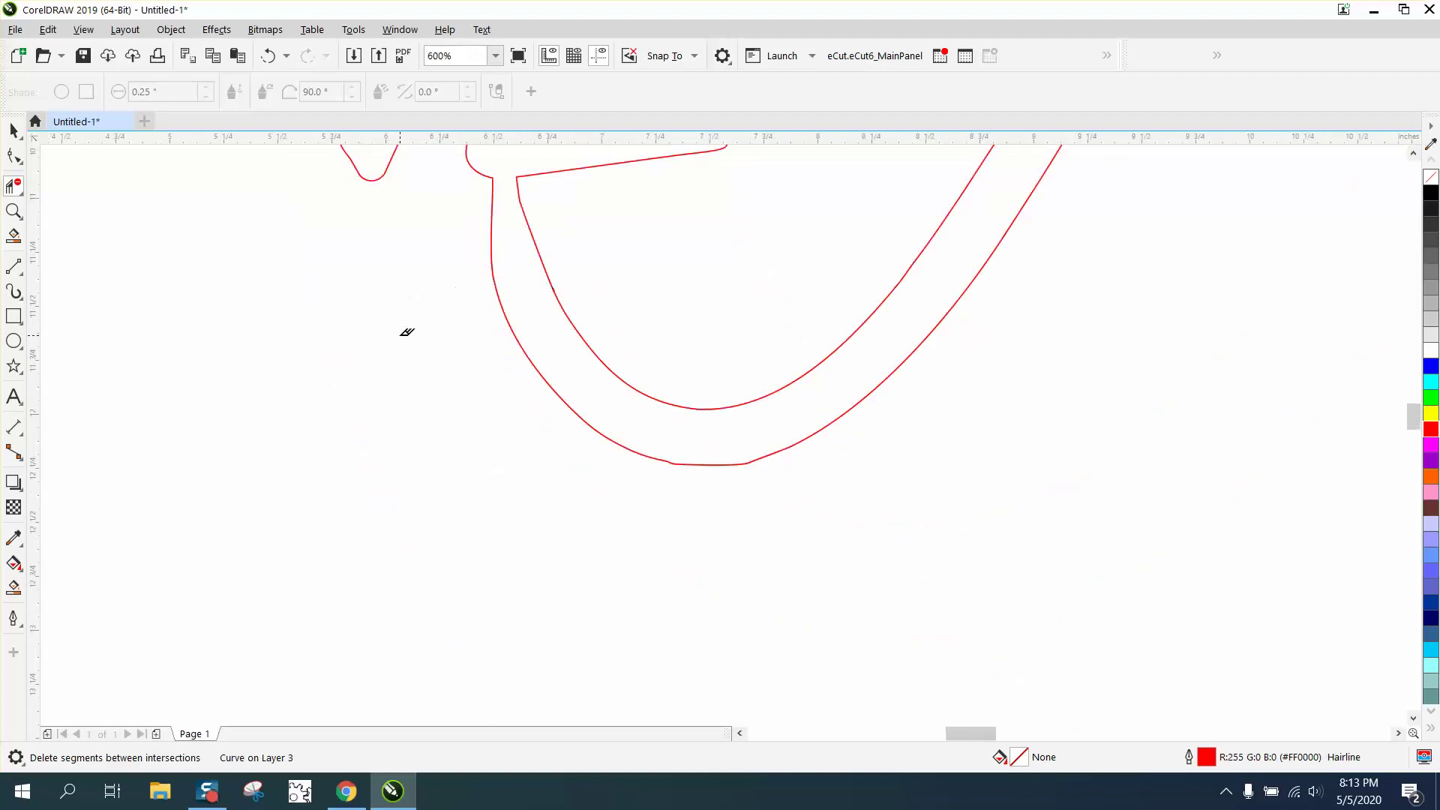
# Step: Smart Fill the region between the red curves solid black
pyautogui.scroll(-2, 402, 332)
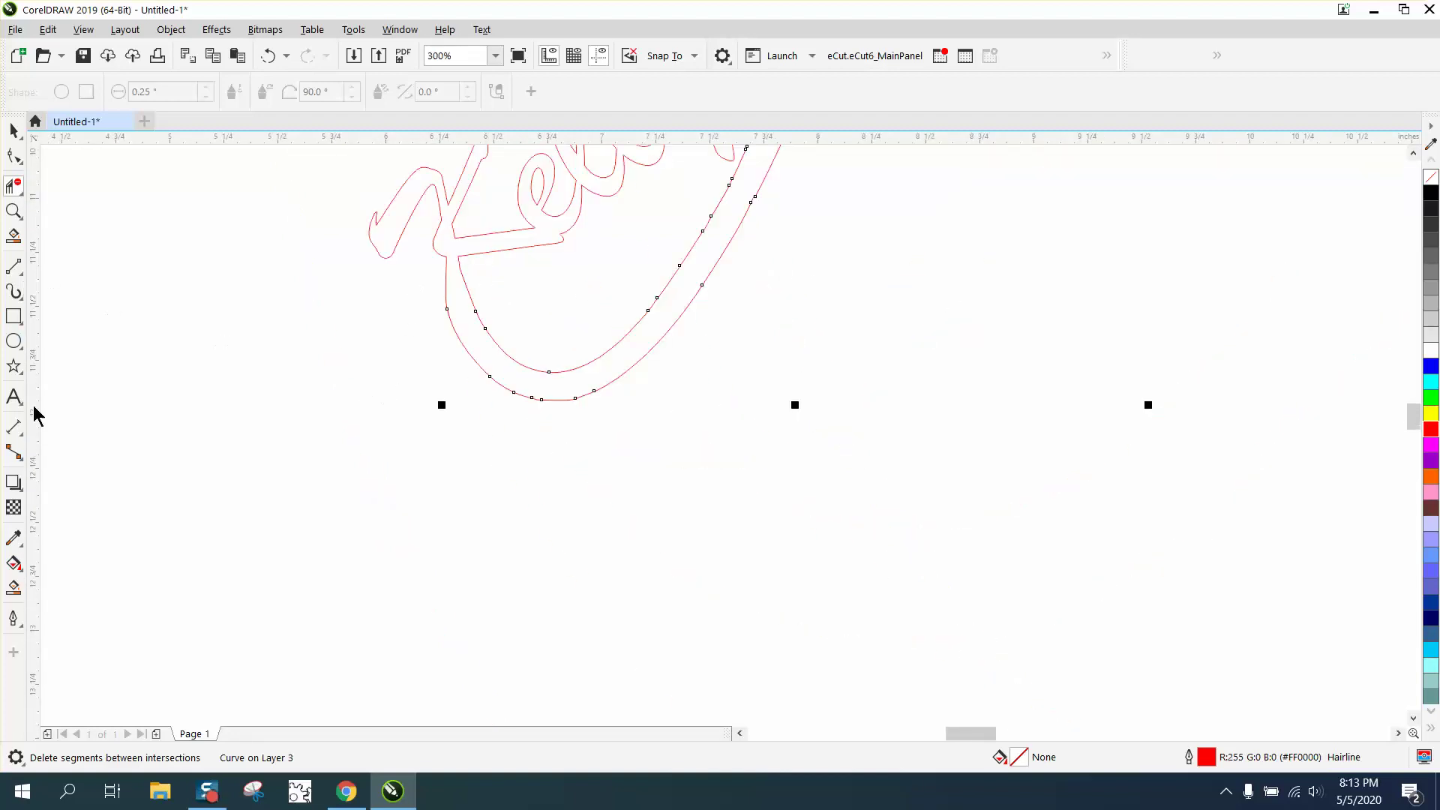
pyautogui.click(13, 588)
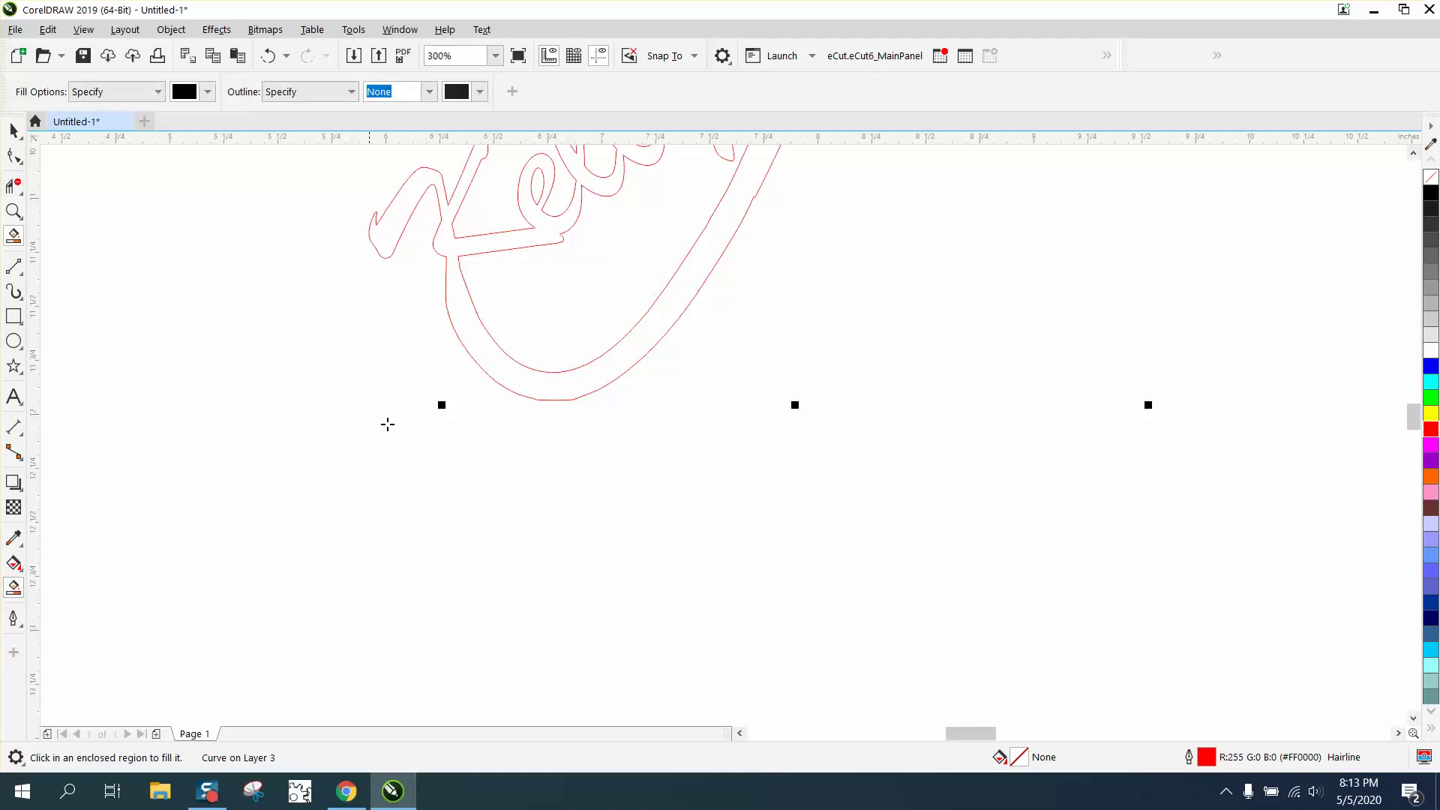
pyautogui.click(482, 362)
# Step: Move the black filled stethoscope below the red outline
pyautogui.scroll(-6, 482, 362)
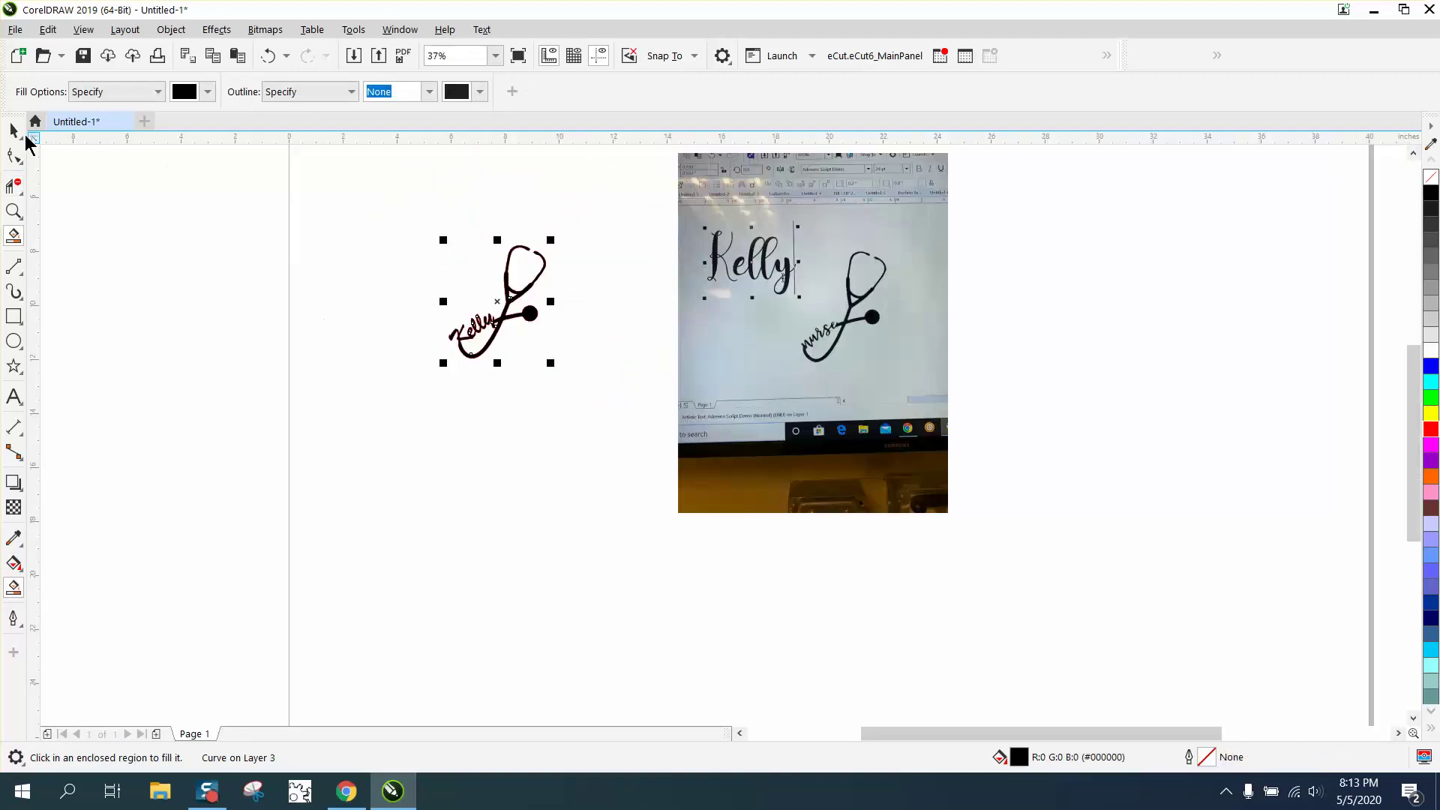
pyautogui.click(14, 131)
pyautogui.moveTo(498, 306); pyautogui.dragTo(508, 444)
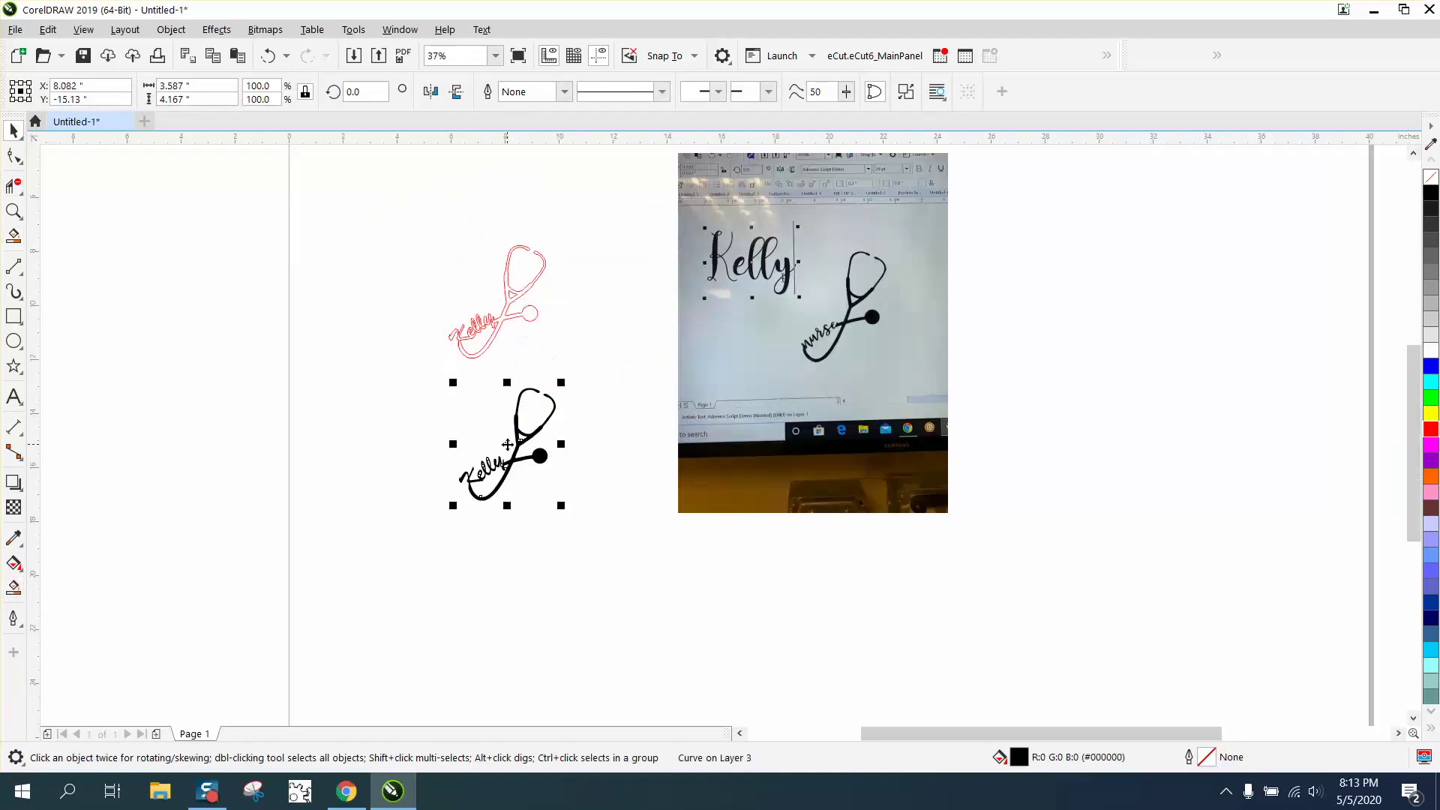
pyautogui.click(14, 212)
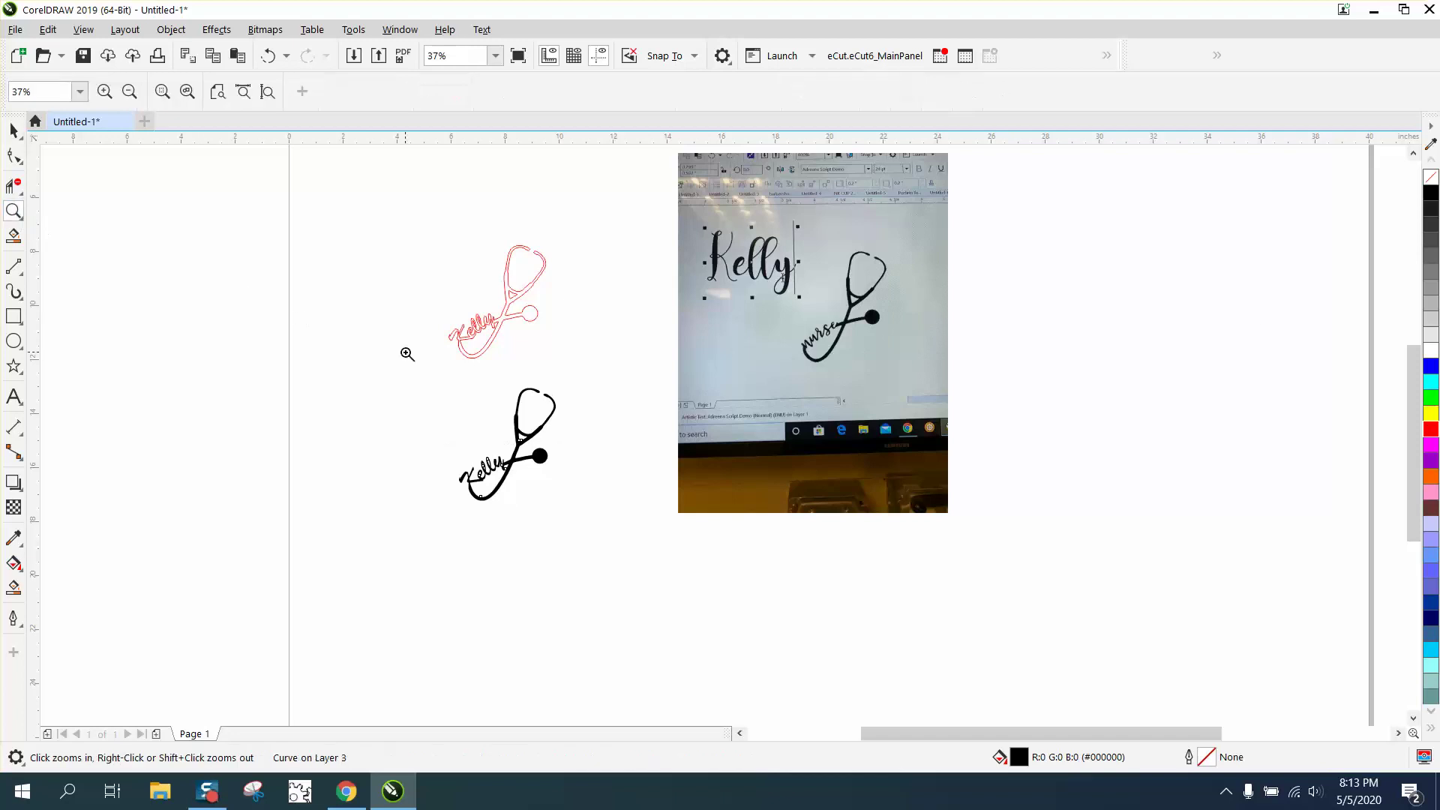
# Step: Zoom into the lower Kelly loop and make the curve unfilled with a red outline
pyautogui.moveTo(405, 354); pyautogui.dragTo(659, 537)
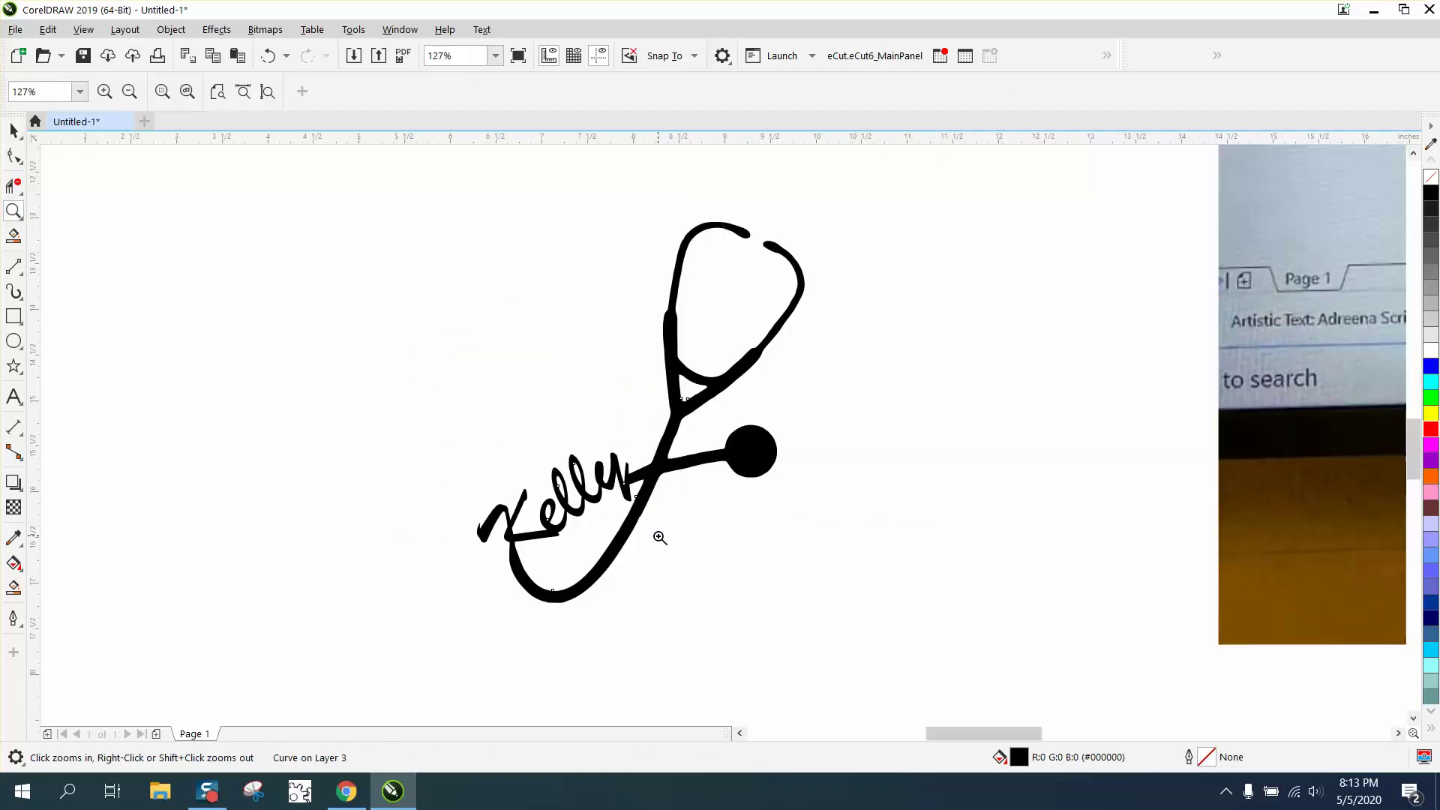
pyautogui.moveTo(486, 531); pyautogui.dragTo(654, 652)
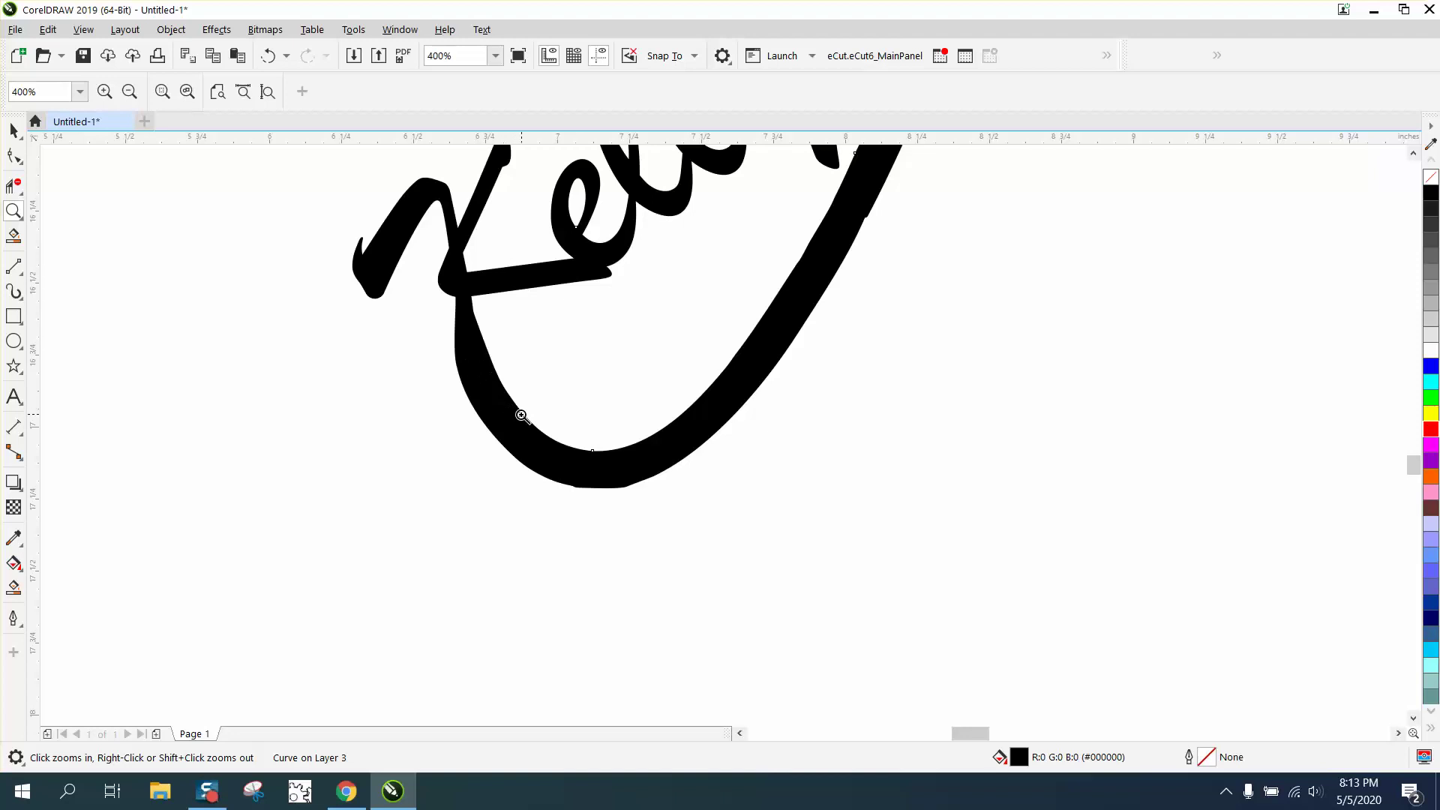
pyautogui.click(14, 155)
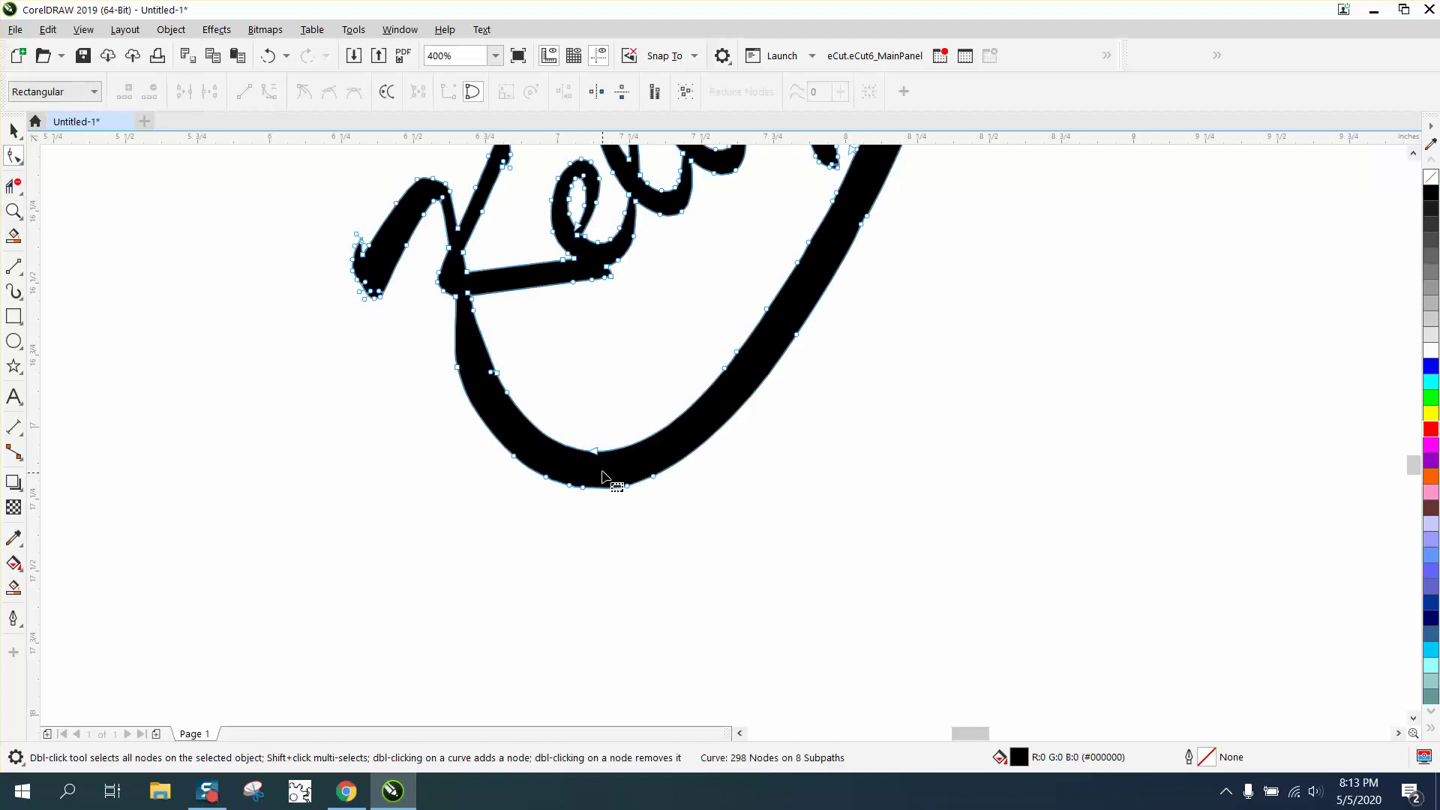
pyautogui.click(1430, 180)
pyautogui.rightClick(1430, 428)
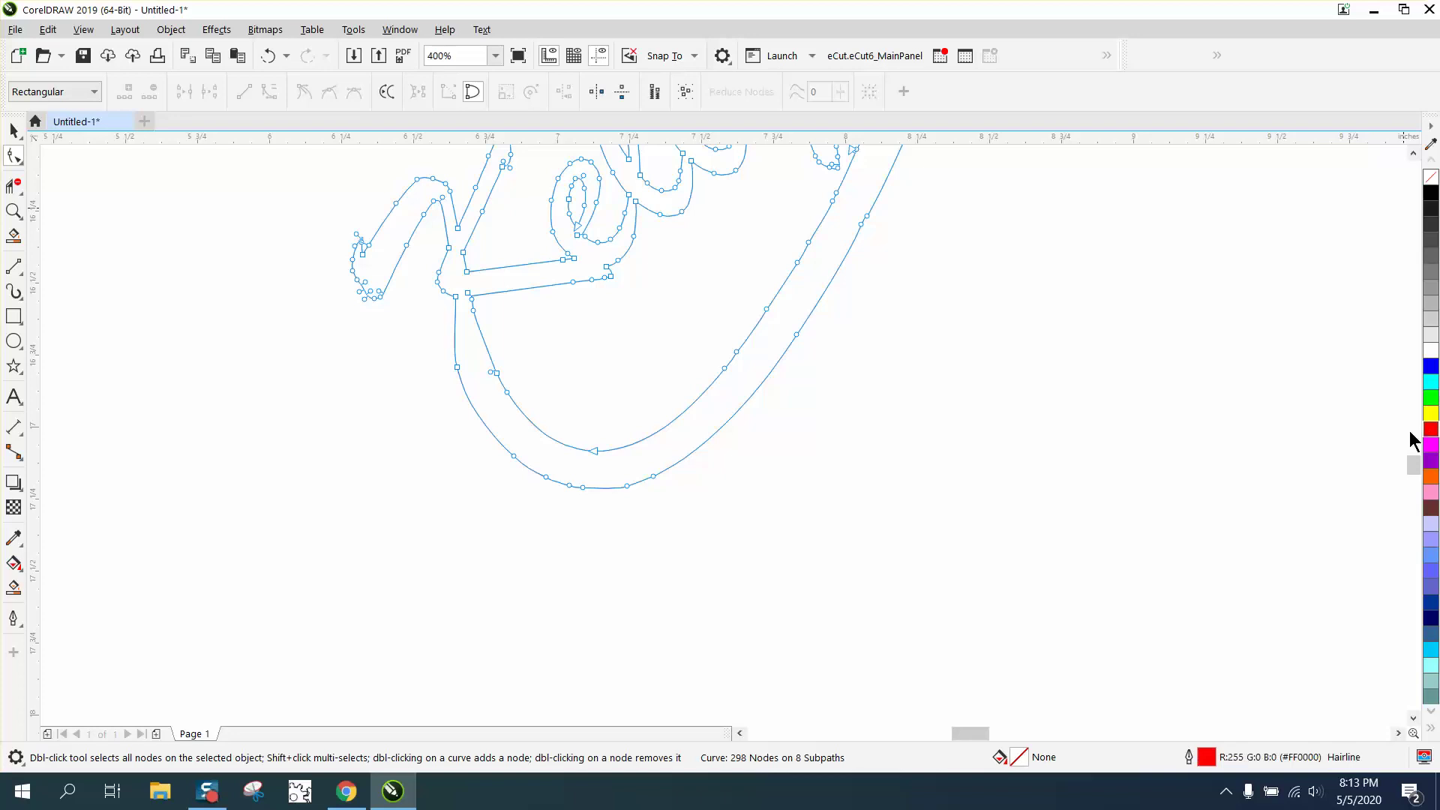
# Step: Delete surplus nodes on the inner curve's bend and reshape that segment downward
pyautogui.moveTo(599, 452); pyautogui.dragTo(596, 469)
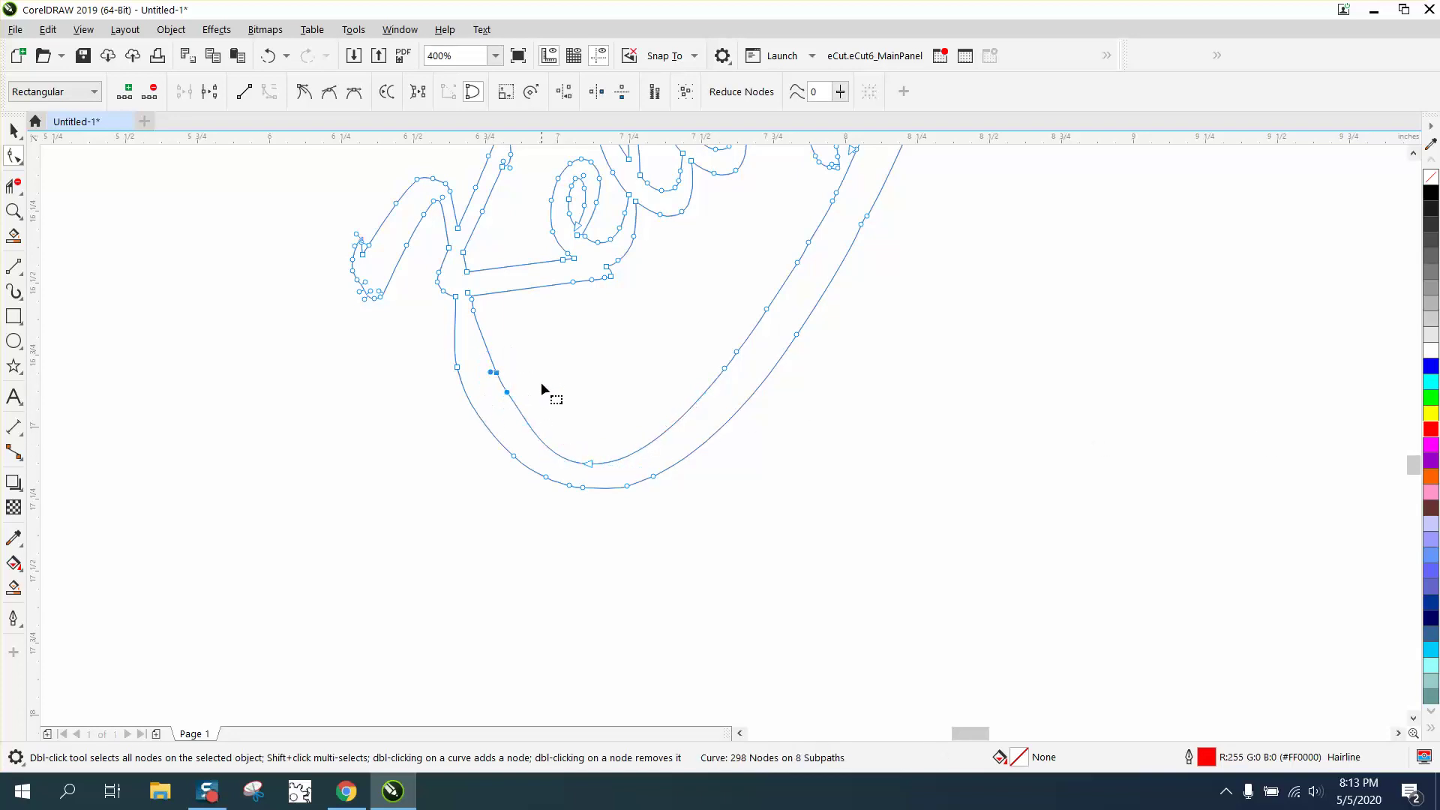
pyautogui.press('Delete')
pyautogui.doubleClick(473, 311)
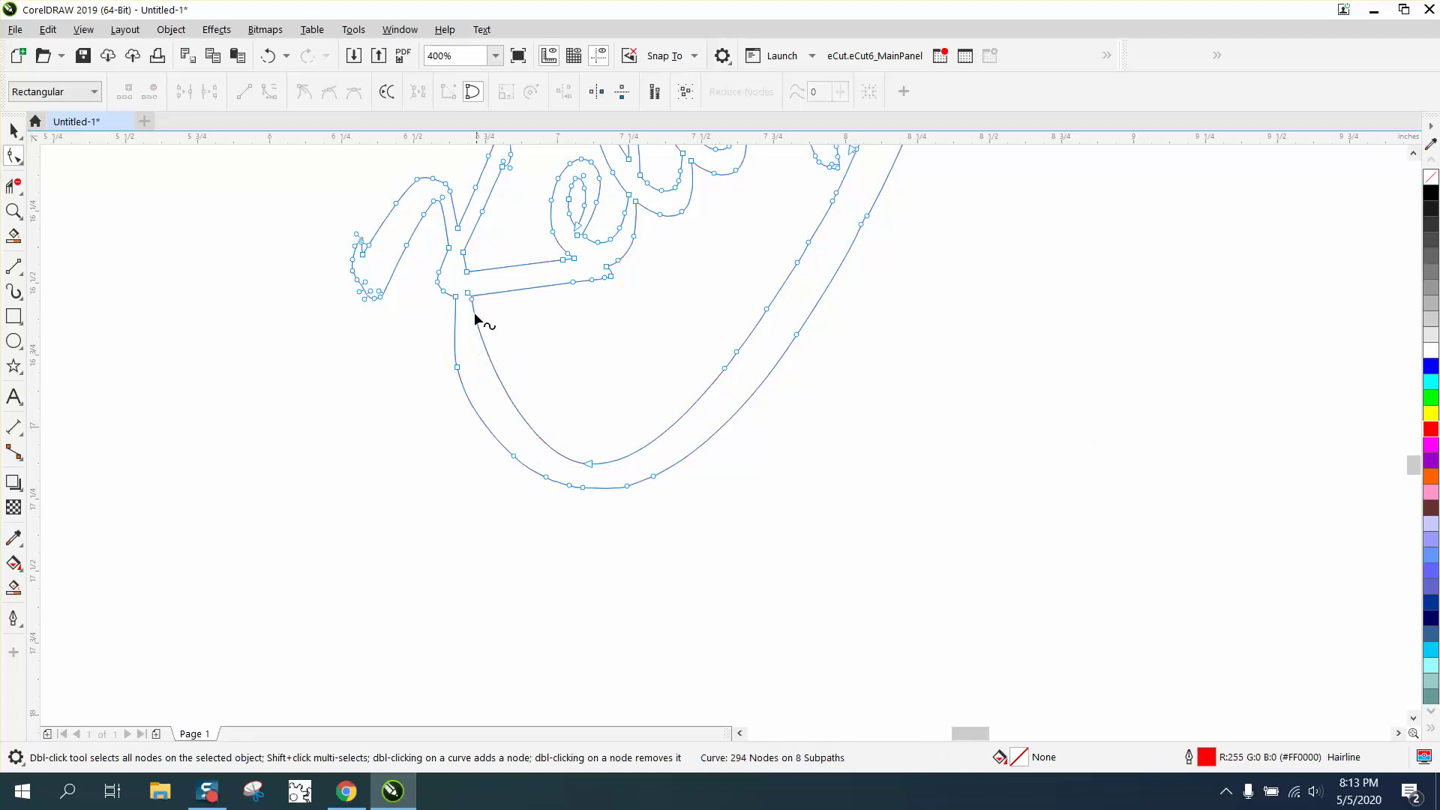
pyautogui.click(486, 349)
pyautogui.moveTo(476, 352); pyautogui.dragTo(483, 385)
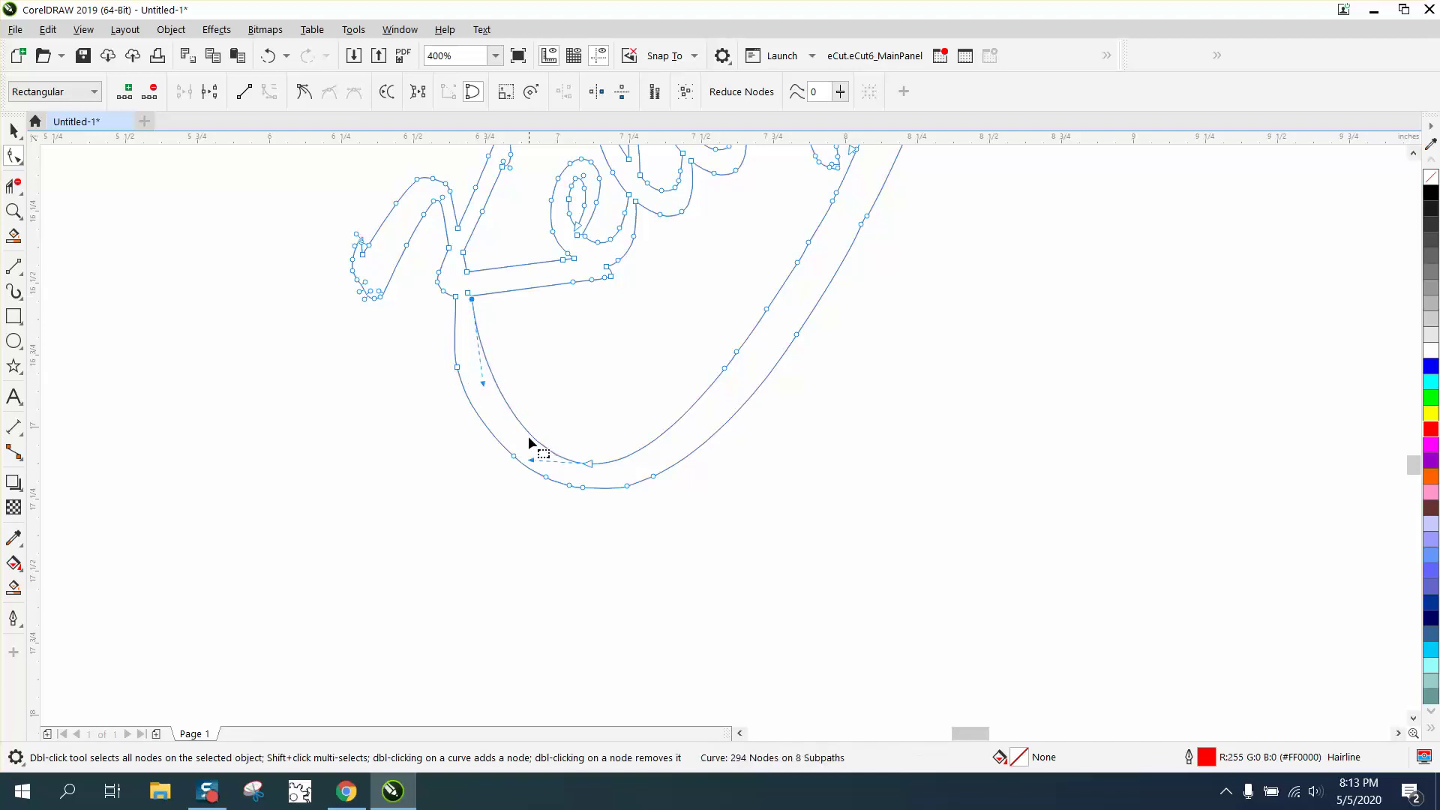
pyautogui.moveTo(530, 459); pyautogui.dragTo(516, 457)
# Step: Remove extra outer-curve nodes and shift the bottom node right to smooth the loop
pyautogui.doubleClick(458, 368)
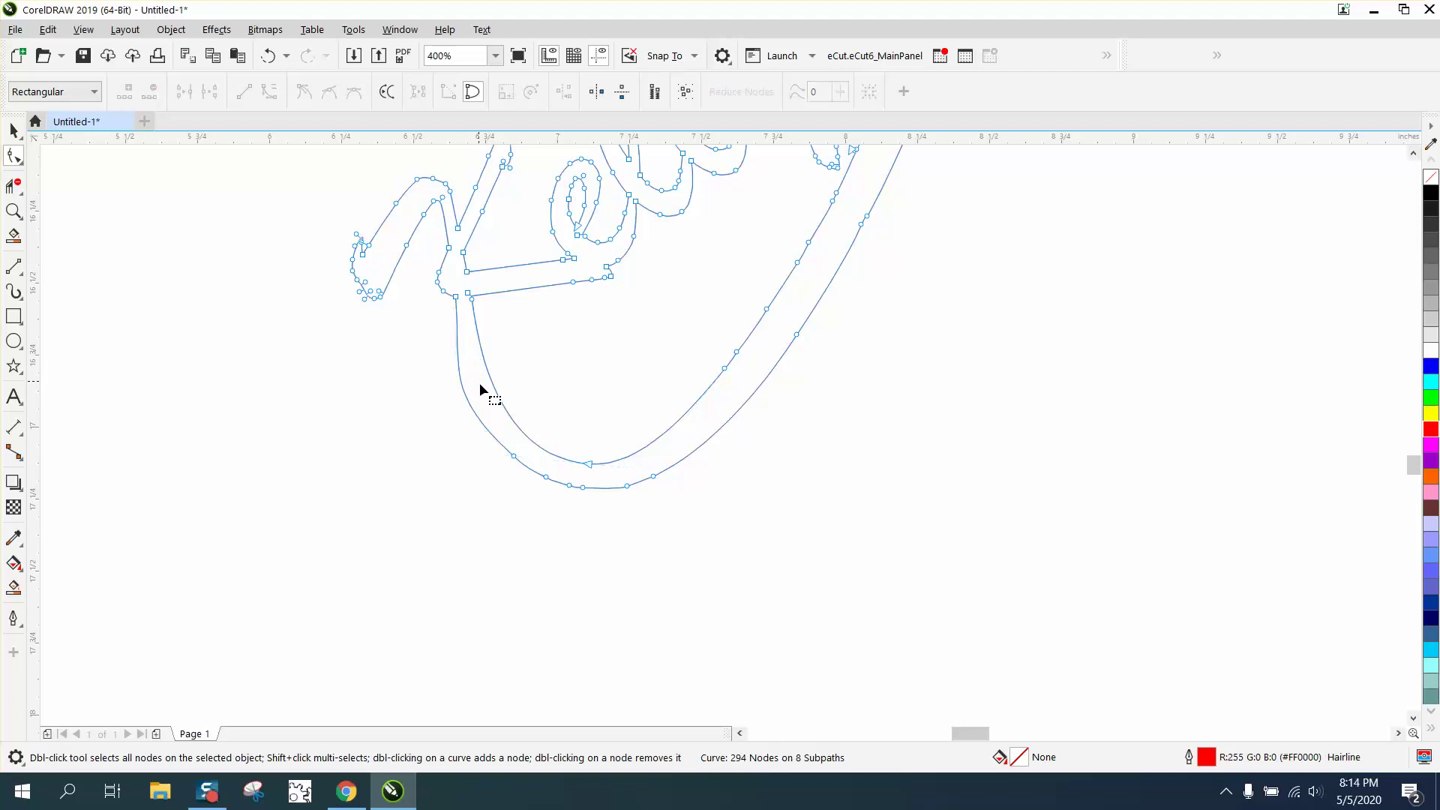
pyautogui.doubleClick(514, 457)
pyautogui.doubleClick(547, 480)
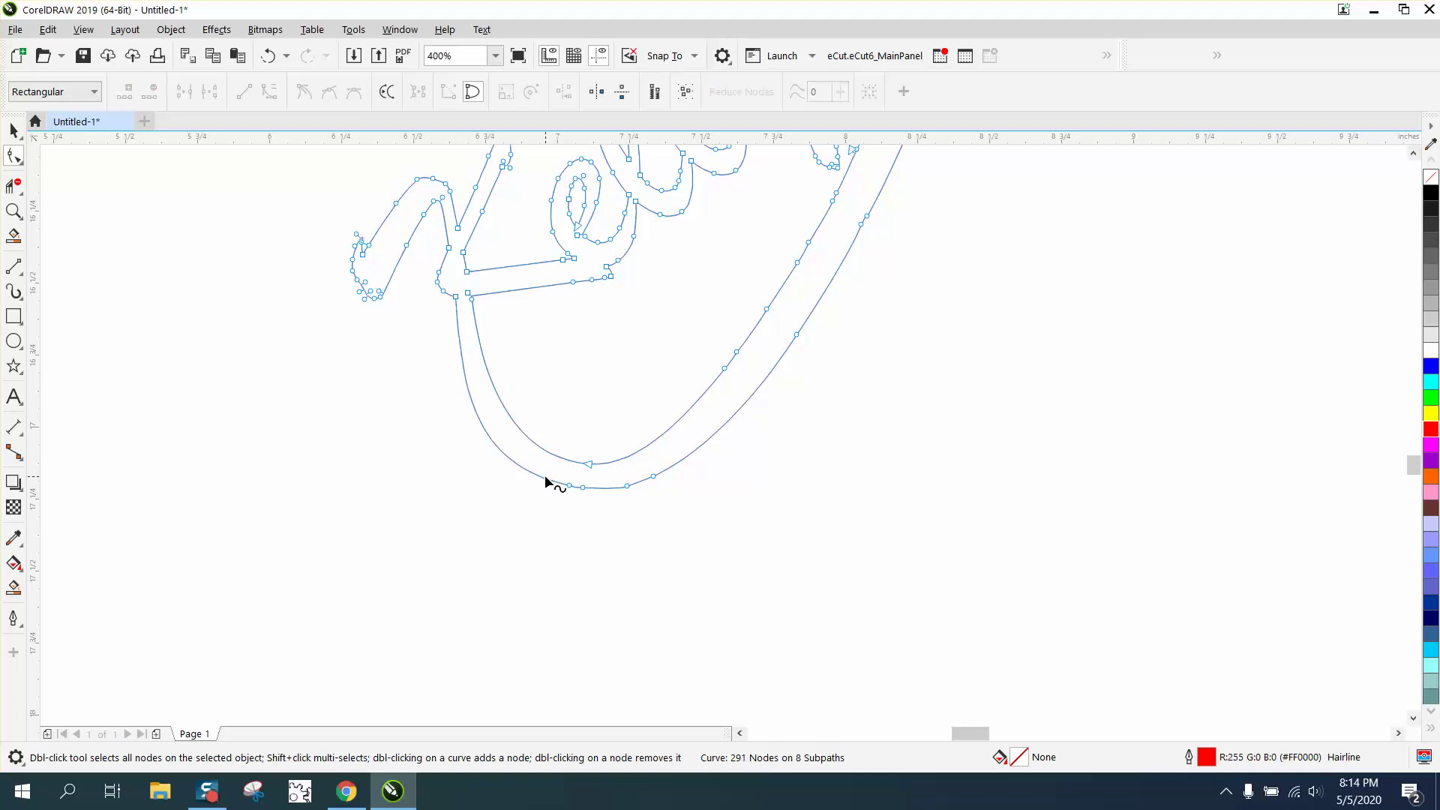
pyautogui.click(572, 488)
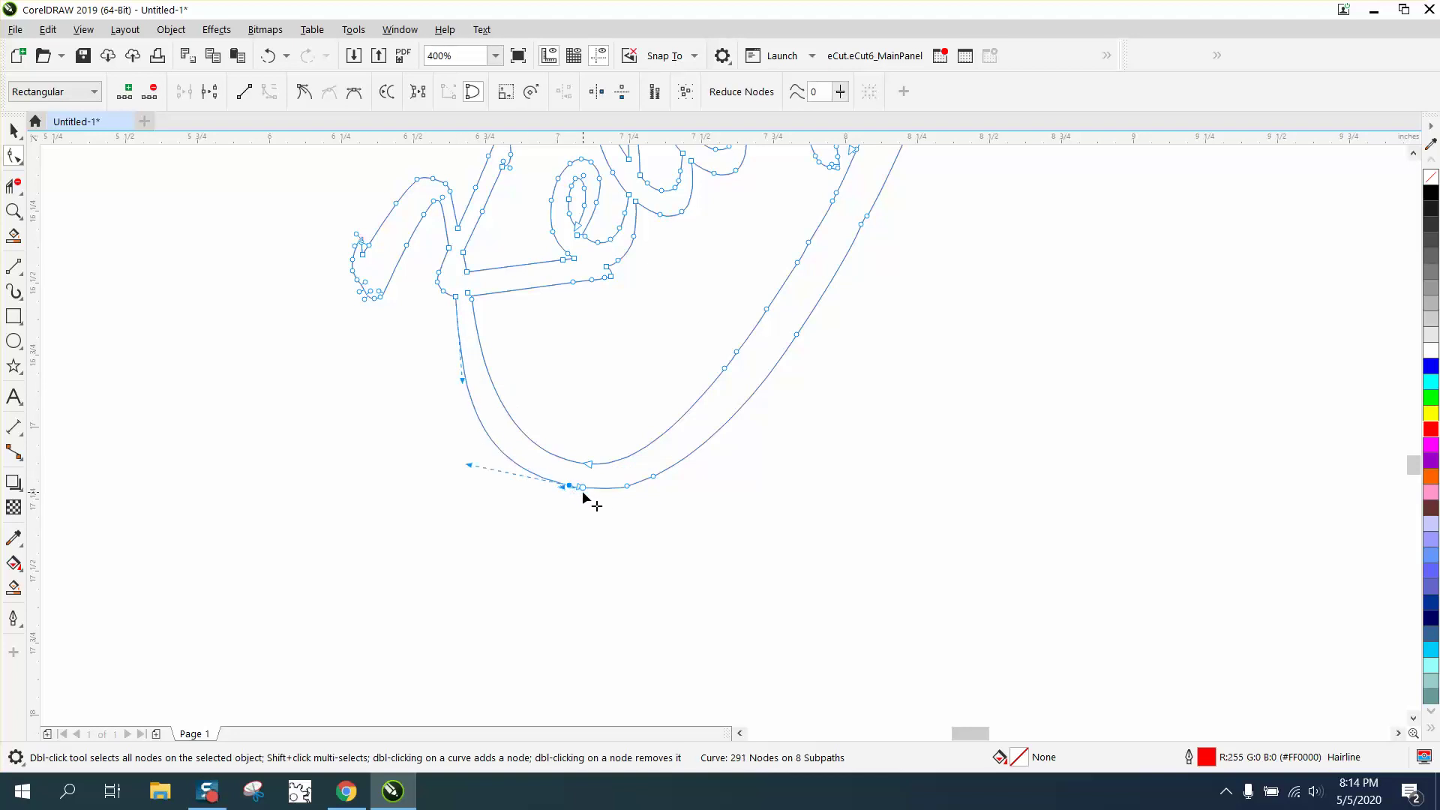
pyautogui.moveTo(576, 490); pyautogui.dragTo(593, 499)
pyautogui.scroll(-1, 588, 506)
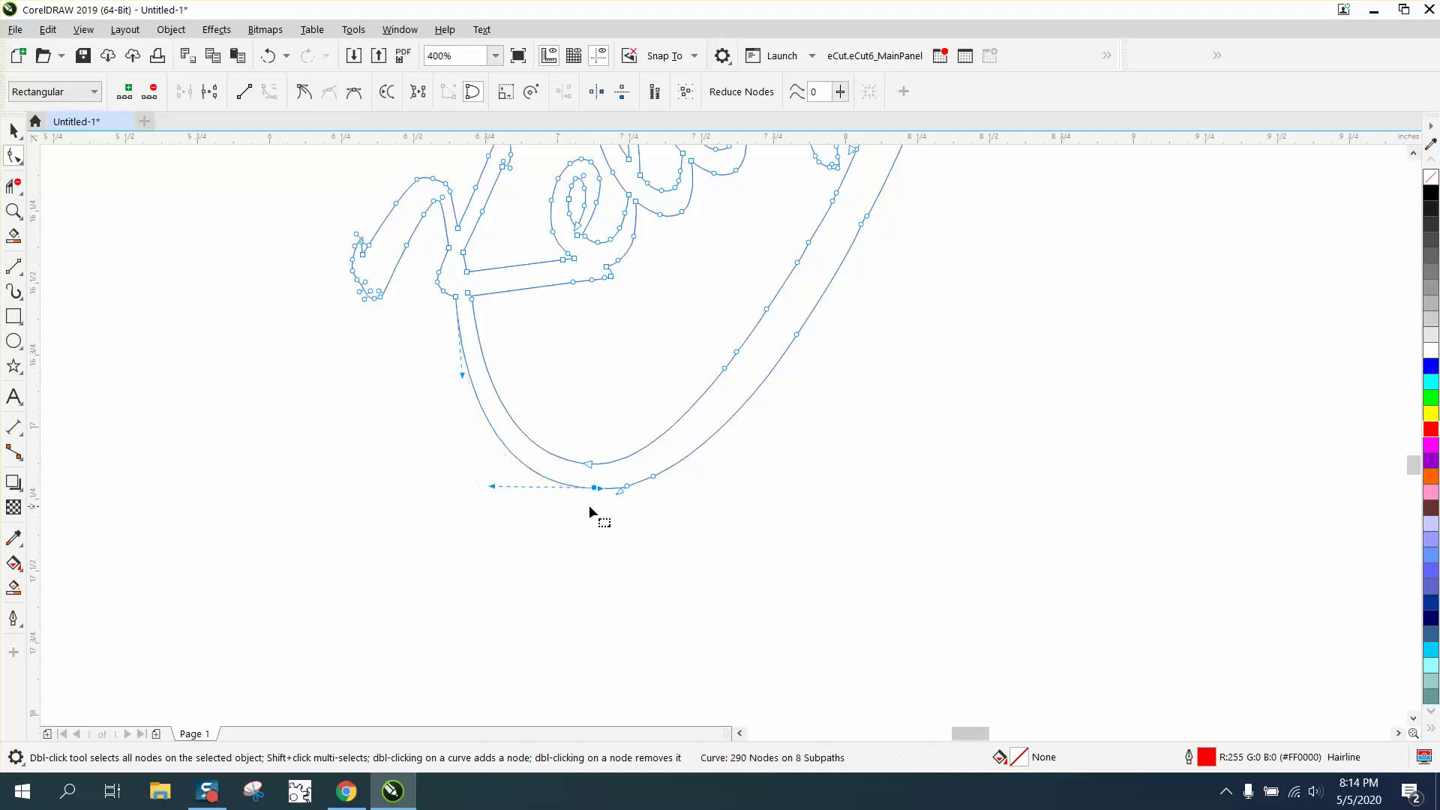
pyautogui.scroll(-1, 398, 379)
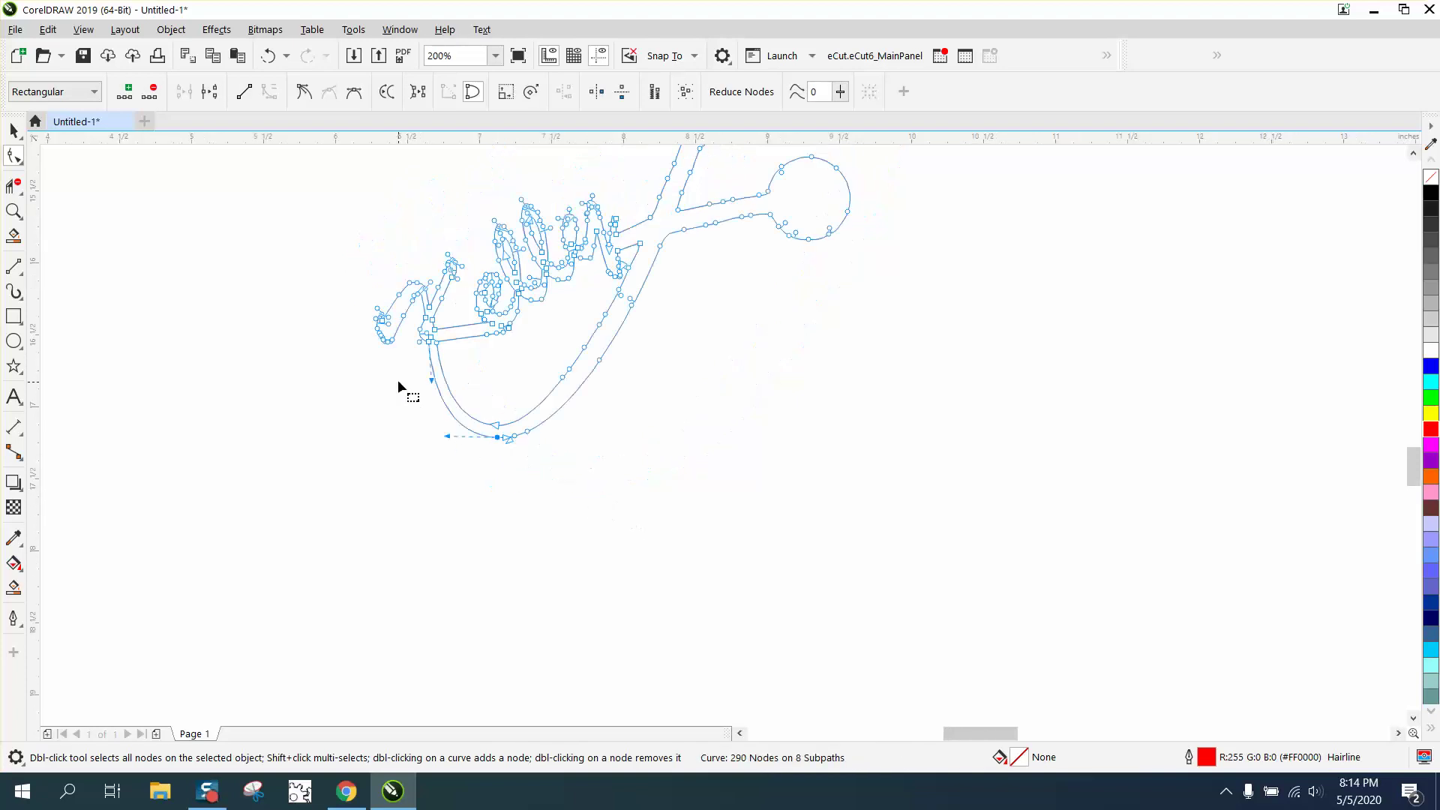
# Step: Smart Fill the reworked stethoscope solid black and move the fill to the left
pyautogui.click(14, 129)
pyautogui.scroll(-1, 660, 470)
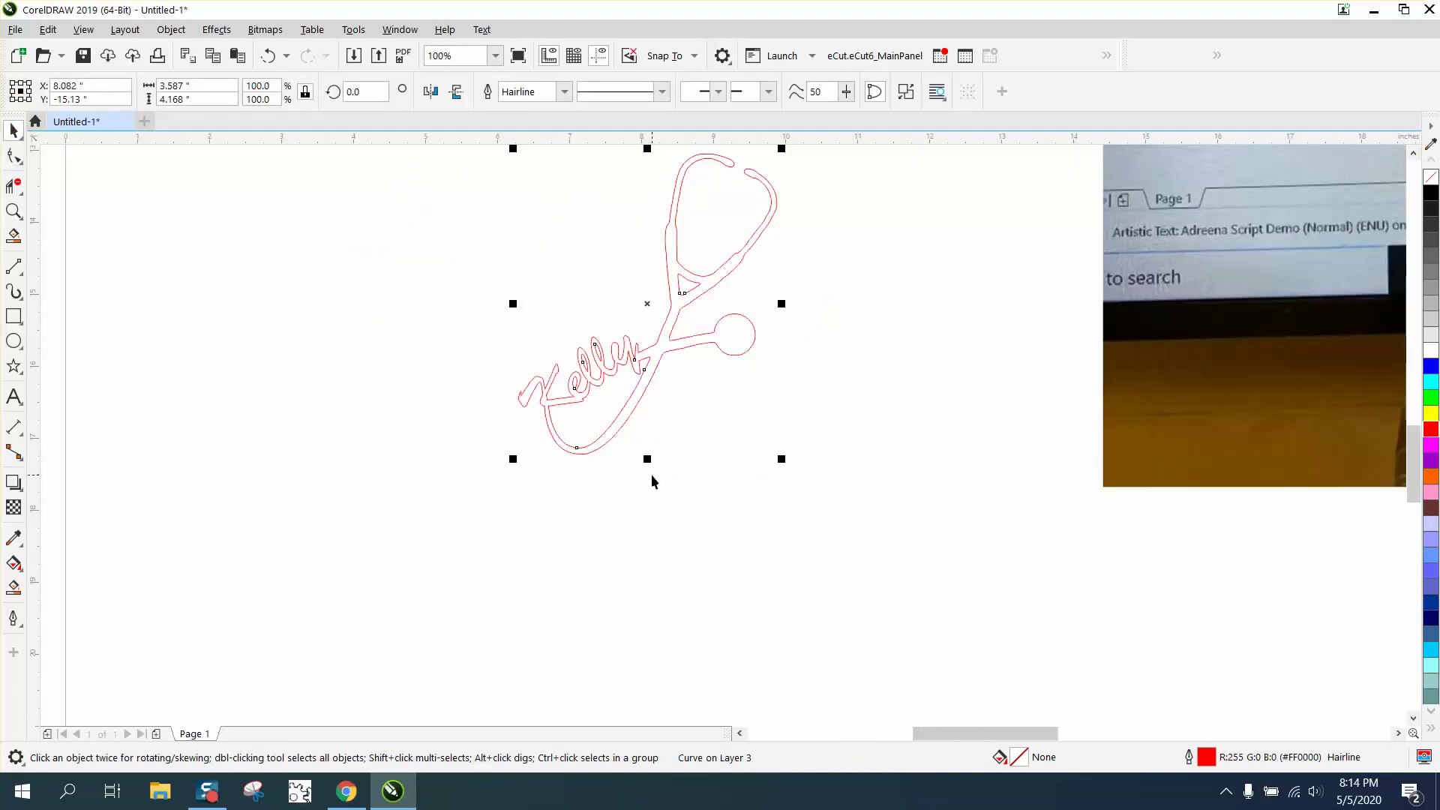
pyautogui.click(14, 588)
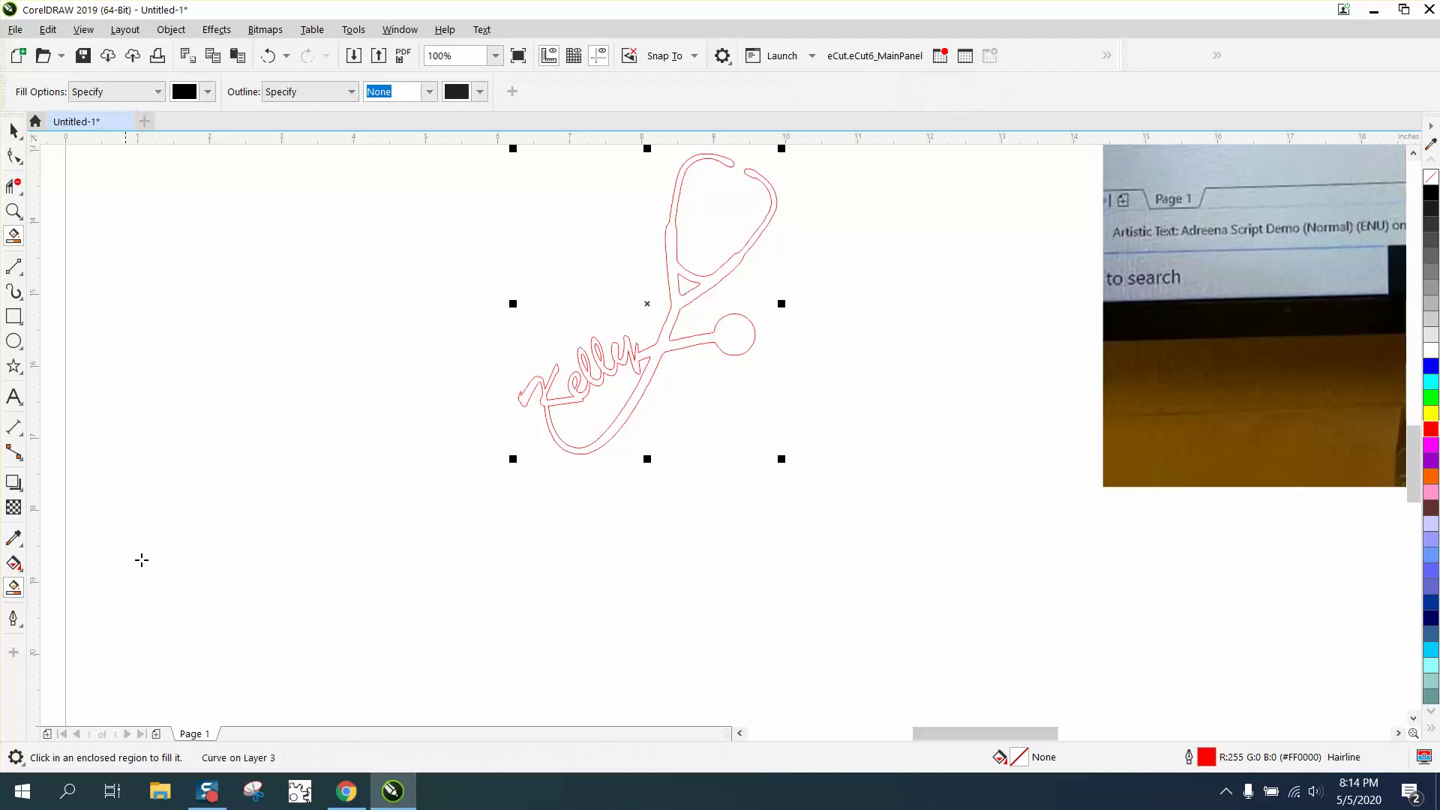
pyautogui.click(674, 301)
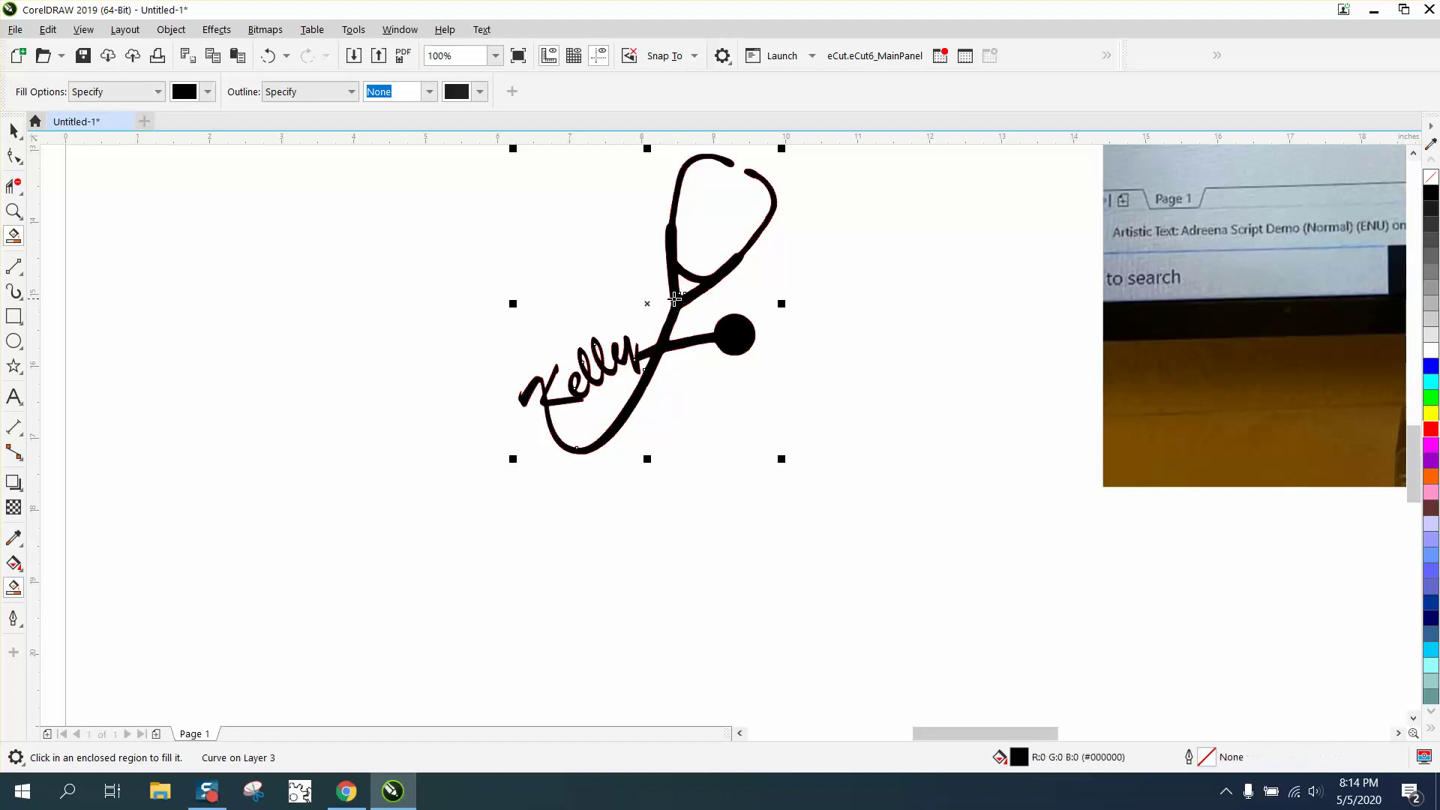
pyautogui.click(14, 131)
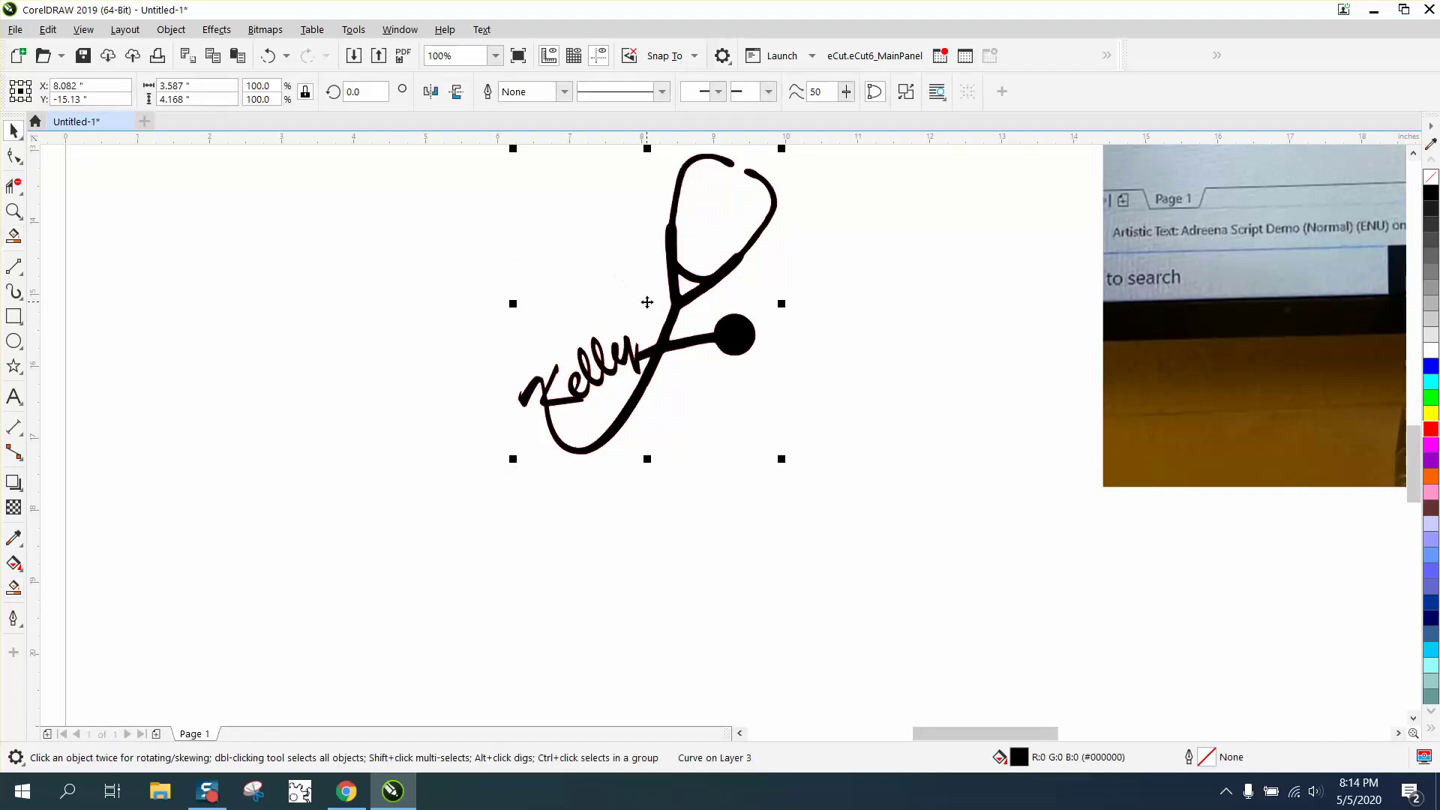
pyautogui.moveTo(647, 302); pyautogui.dragTo(361, 385)
pyautogui.click(1430, 180)
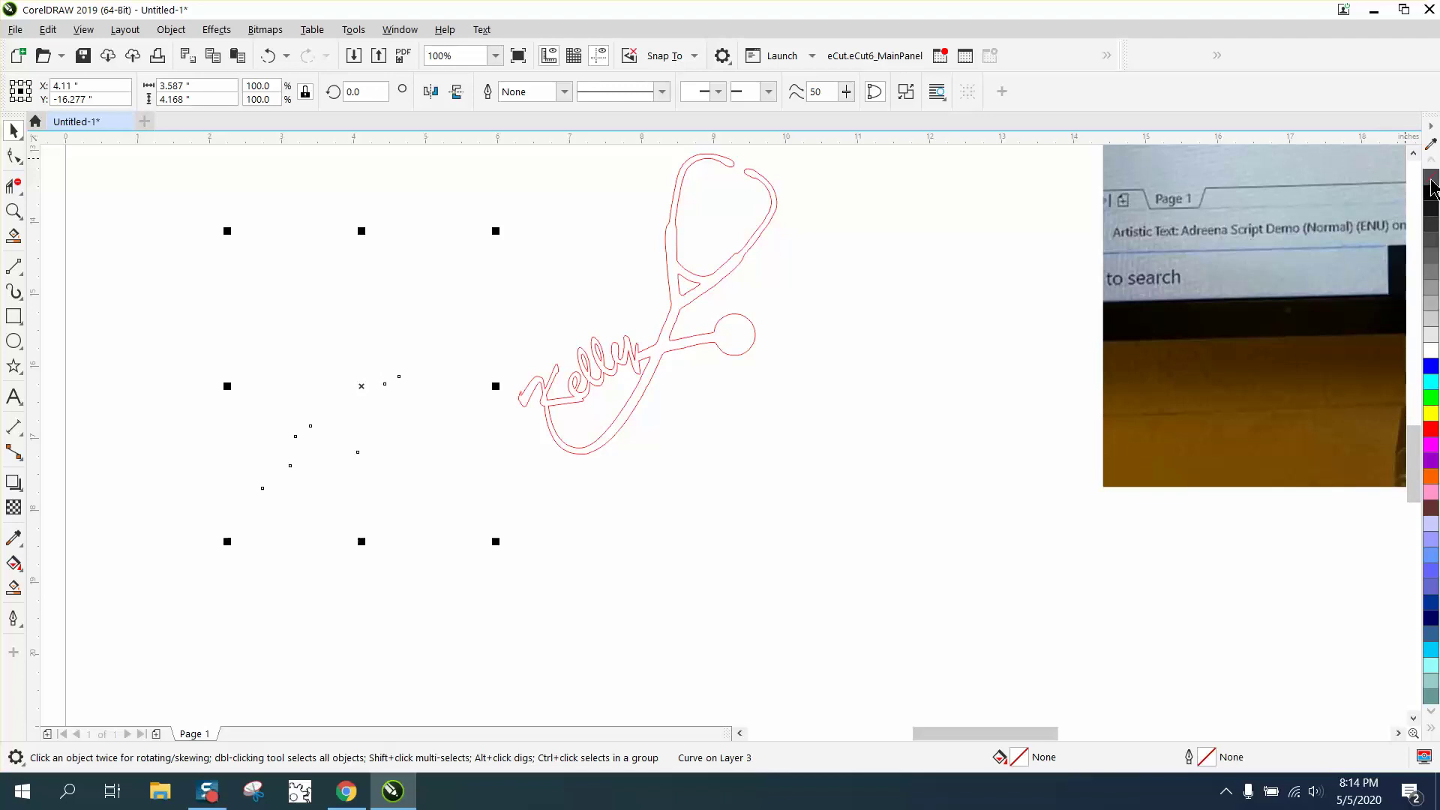
pyautogui.click(1430, 192)
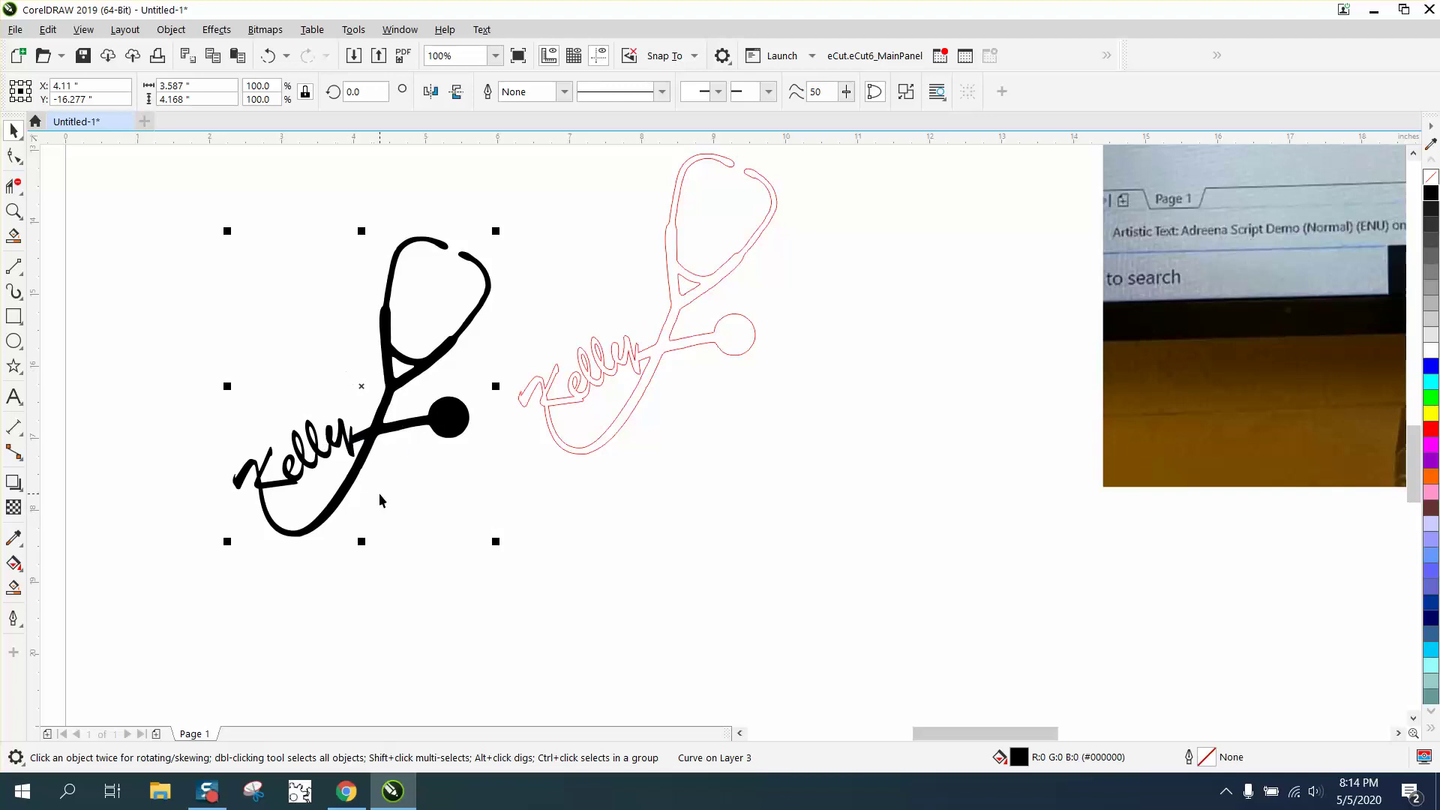
# Step: Delete the red outline stethoscope and move the reference photo closer
pyautogui.click(601, 363)
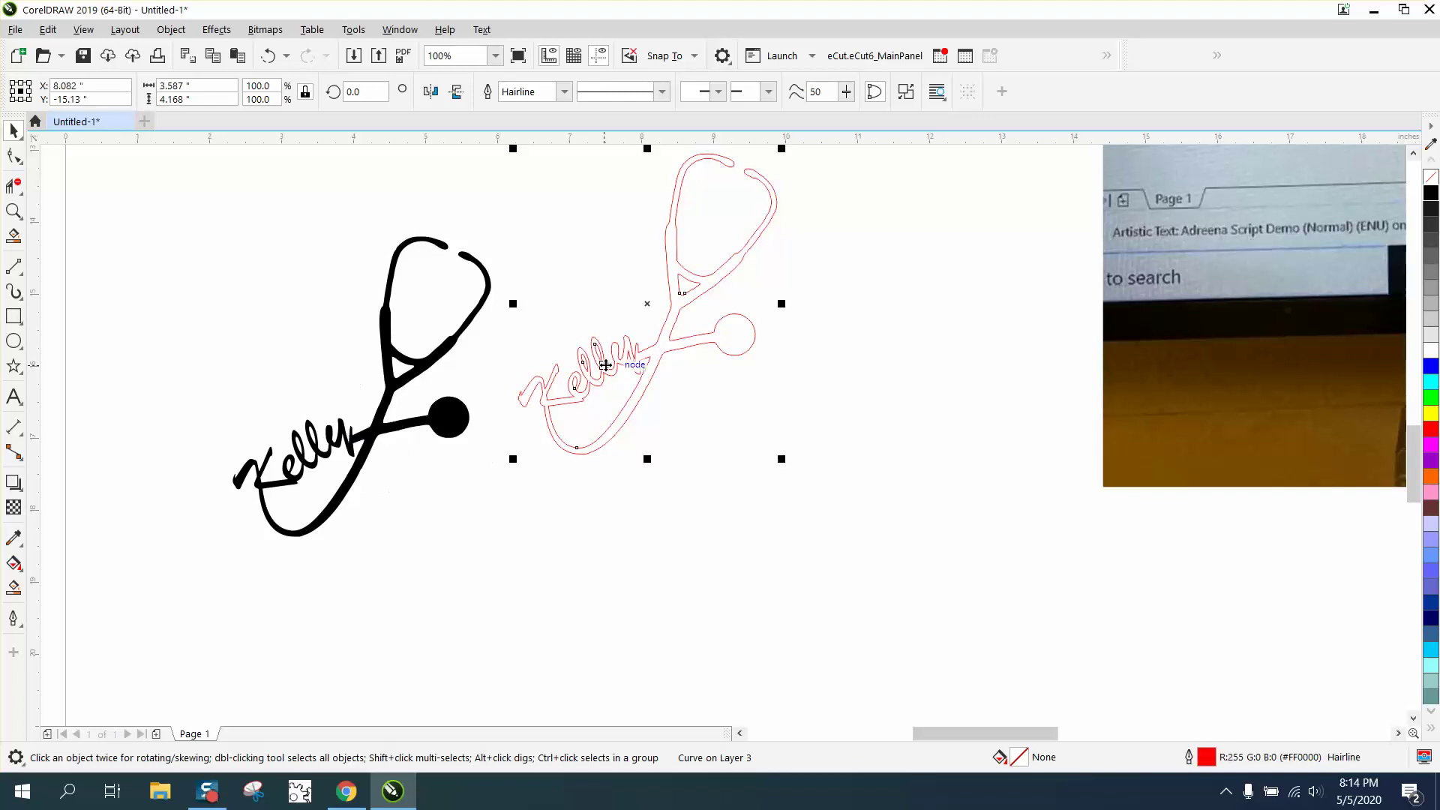
pyautogui.press('Delete')
pyautogui.scroll(-2, 646, 337)
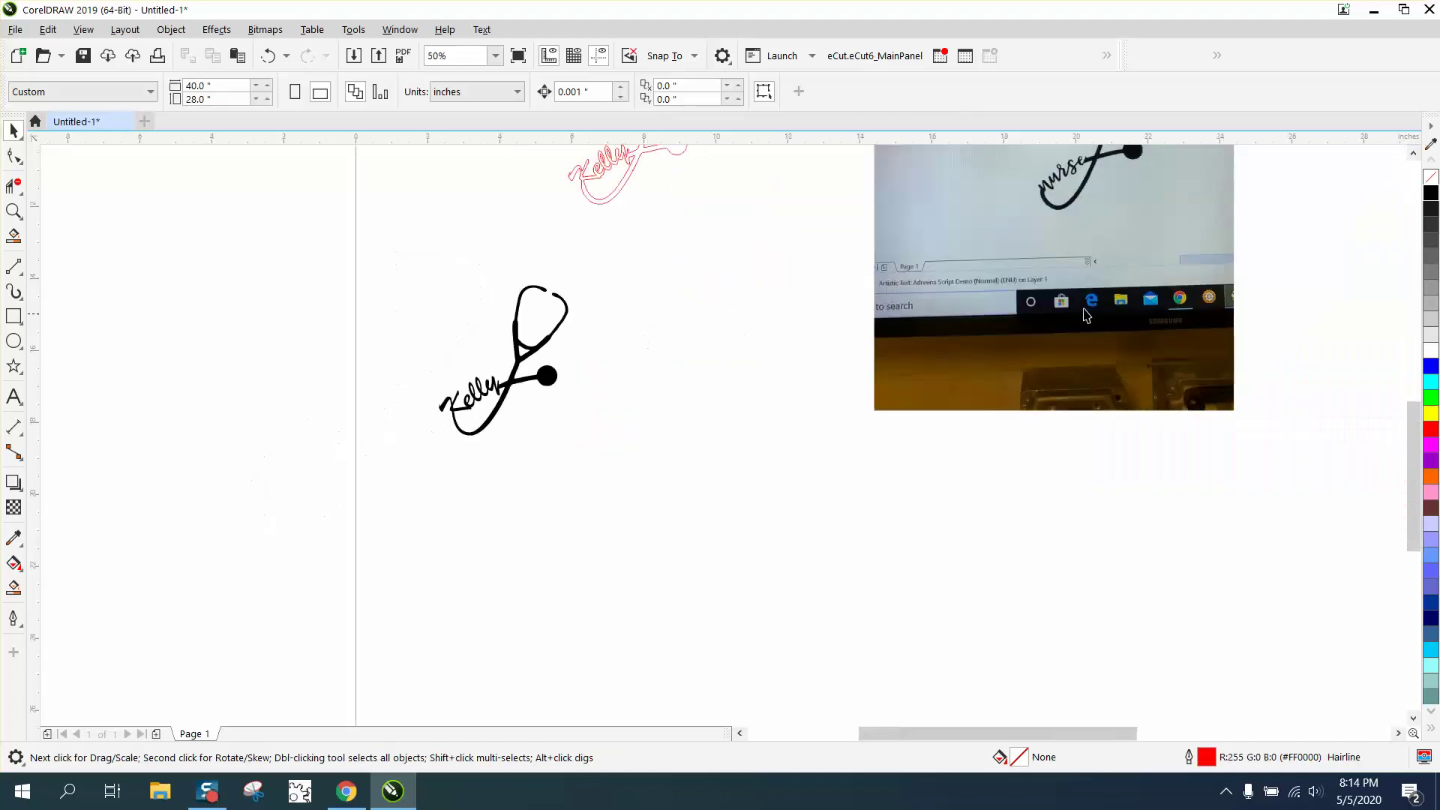
pyautogui.moveTo(1080, 324); pyautogui.dragTo(862, 496)
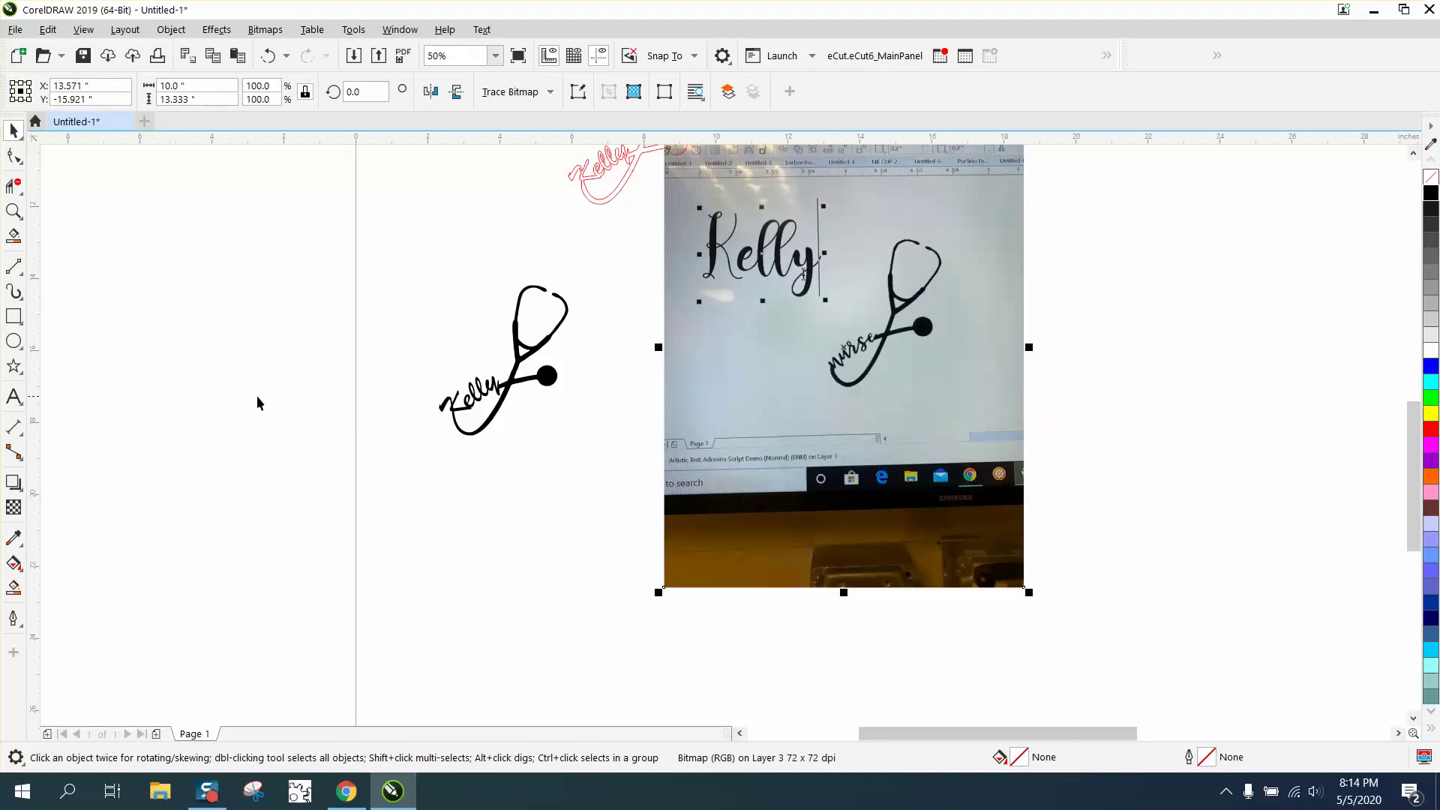